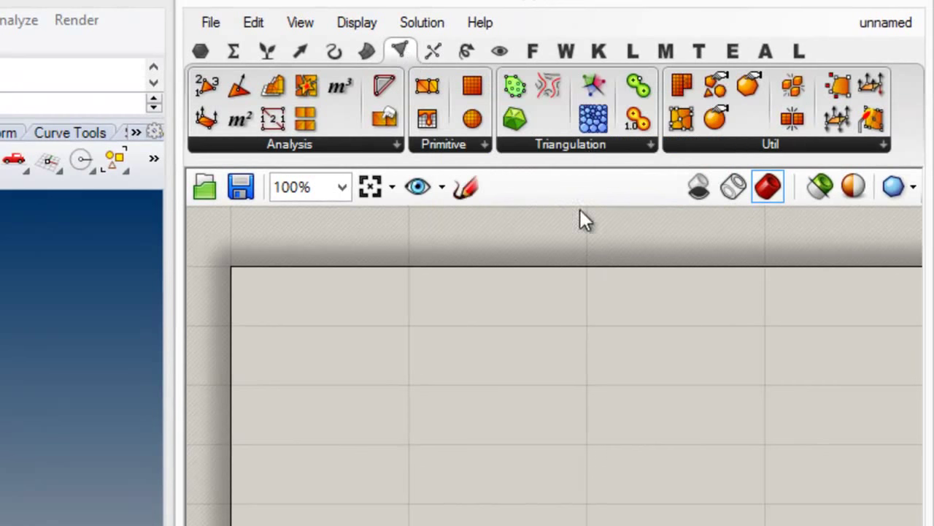
# Place a MetaBall component from the mesh triangulation set on the empty canvas.
pyautogui.click(591, 150)
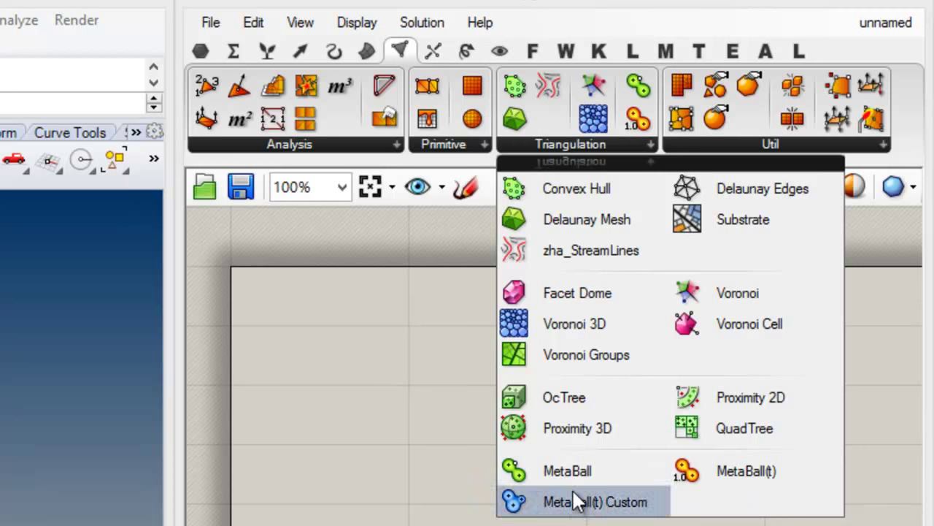
pyautogui.moveTo(573, 475); pyautogui.dragTo(471, 434)
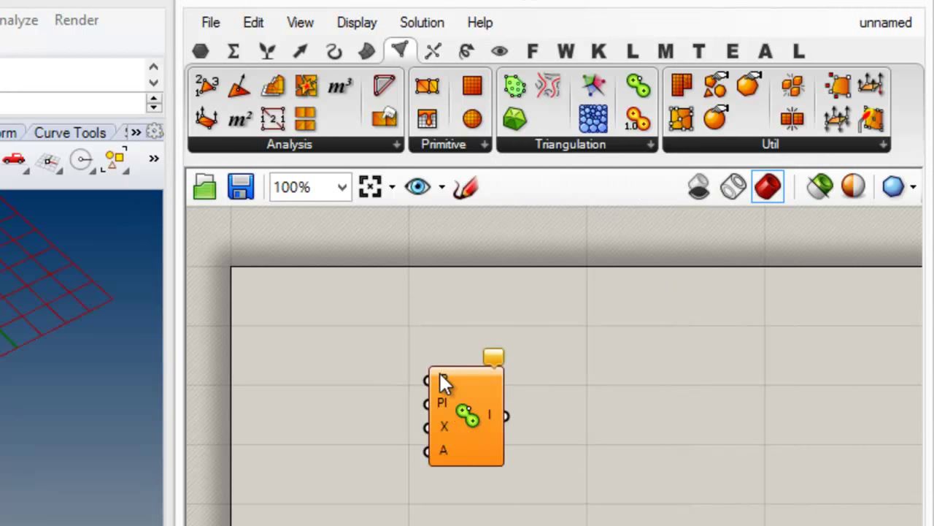
pyautogui.moveTo(440, 377)
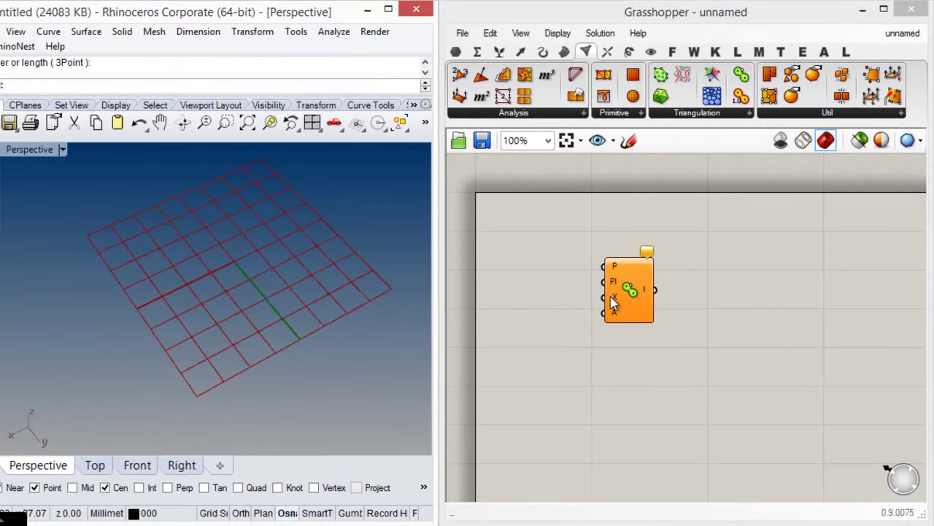
# Add a Point parameter, set it to eight points scattered around the Rhino grid, and feed it into the MetaBall's P input.
pyautogui.moveTo(547, 345)
pyautogui.click(455, 51)
pyautogui.moveTo(459, 73); pyautogui.dragTo(536, 258)
pyautogui.rightClick(540, 259)
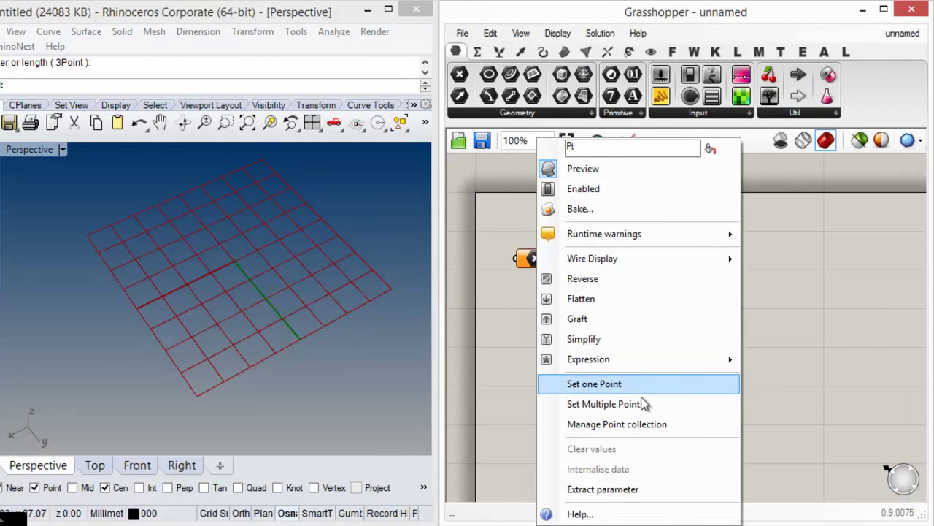
pyautogui.click(601, 403)
pyautogui.click(230, 363)
pyautogui.click(99, 308)
pyautogui.click(268, 336)
pyautogui.click(228, 268)
pyautogui.click(337, 263)
pyautogui.click(196, 211)
pyautogui.click(93, 289)
pyautogui.click(259, 273)
pyautogui.press('Return')
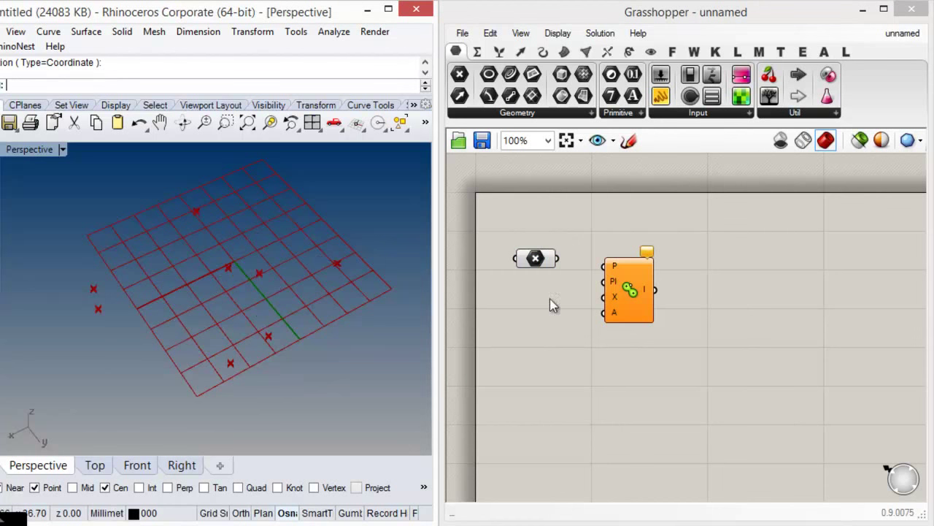
pyautogui.moveTo(558, 259); pyautogui.dragTo(632, 284)
pyautogui.click(626, 230)
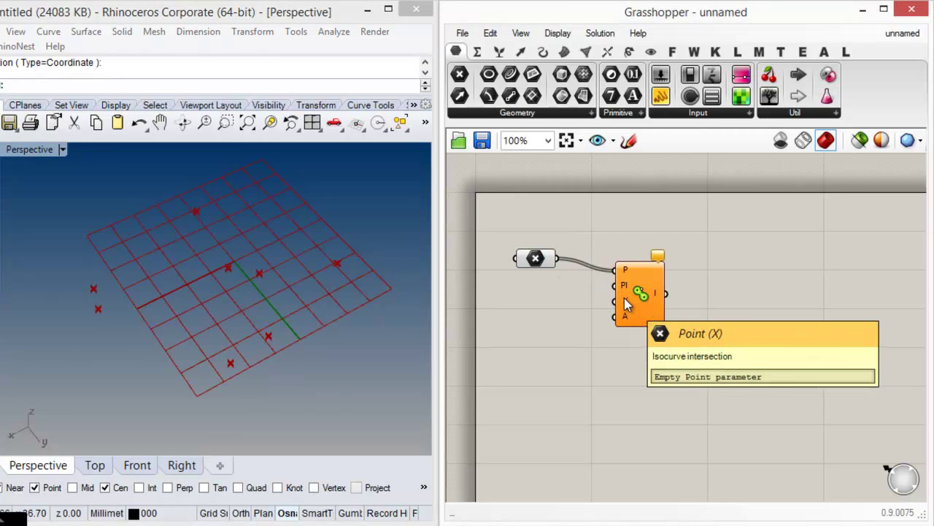
# Duplicate the Point parameter, assign it one new point on the grid, and wire it to the MetaBall's X input.
pyautogui.keyDown('alt'); pyautogui.moveTo(536, 258); pyautogui.dragTo(544, 290); pyautogui.keyUp('alt')
pyautogui.rightClick(543, 291)
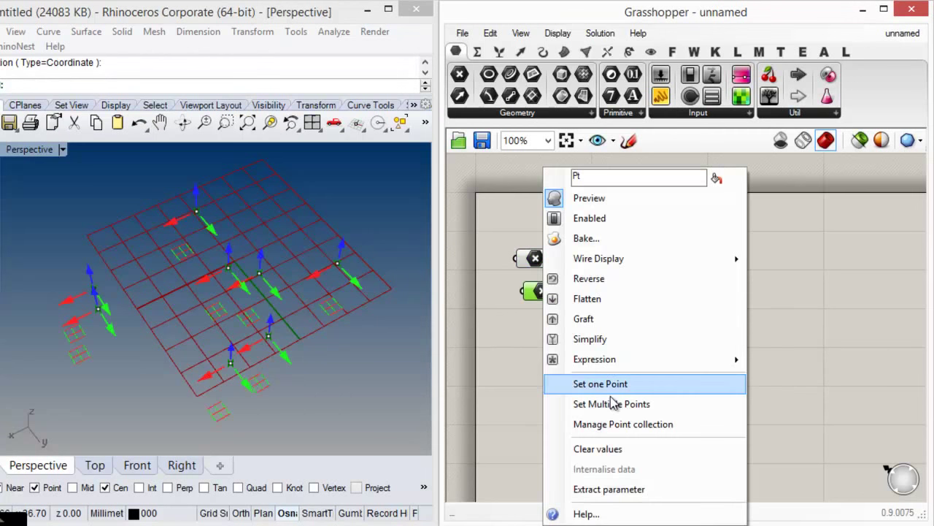
pyautogui.click(610, 387)
pyautogui.click(611, 383)
pyautogui.click(298, 231)
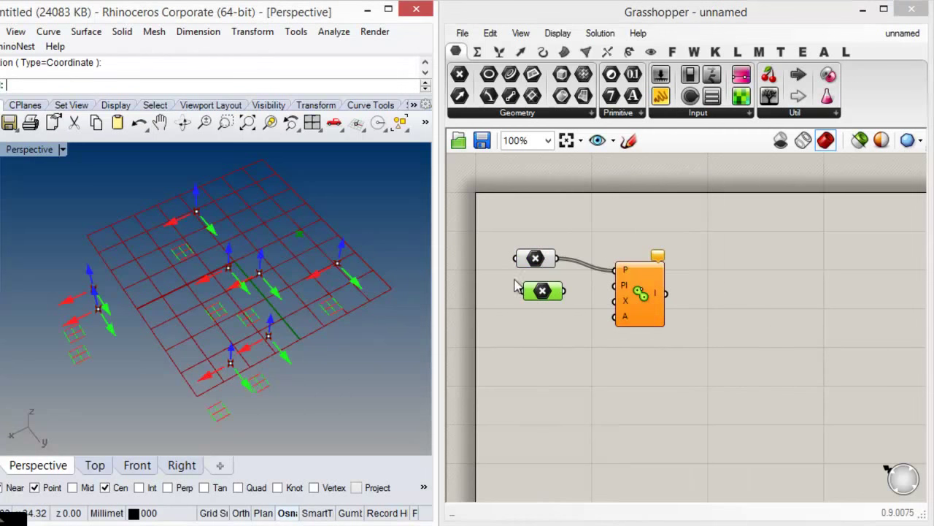
pyautogui.moveTo(606, 301); pyautogui.dragTo(607, 301)
pyautogui.moveTo(534, 296); pyautogui.dragTo(534, 306)
pyautogui.click(566, 322)
# Move the single isocurve intersection point along its y axis with the gumball.
pyautogui.click(541, 303)
pyautogui.moveTo(284, 269); pyautogui.dragTo(305, 281, button='right')
pyautogui.scroll(-3, 305, 282)
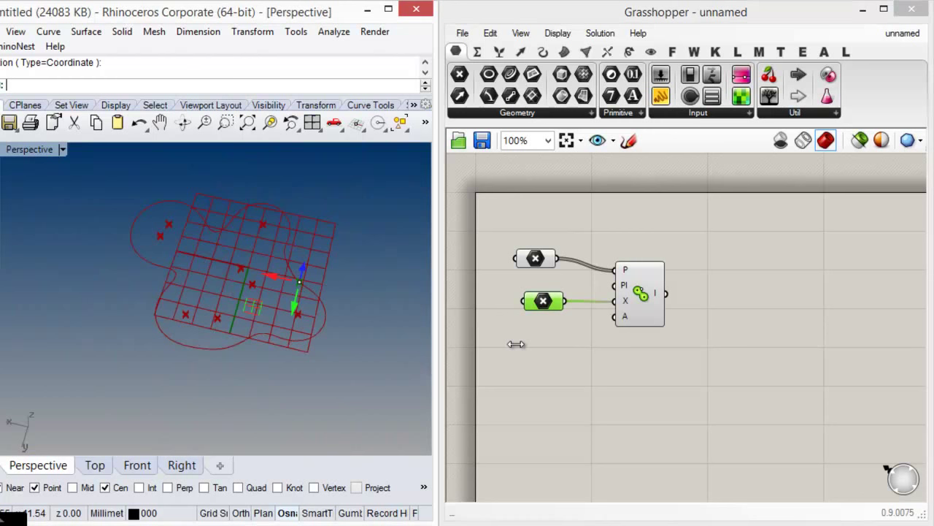
pyautogui.moveTo(295, 307)
pyautogui.mouseDown()
pyautogui.moveTo(289, 330)
pyautogui.moveTo(309, 289)
pyautogui.moveTo(317, 225)
pyautogui.moveTo(298, 340)
pyautogui.moveTo(313, 311)
pyautogui.mouseUp()
# Reassign the intersection Point parameter to a row of four points extending outward across the grid edge.
pyautogui.rightClick(543, 301)
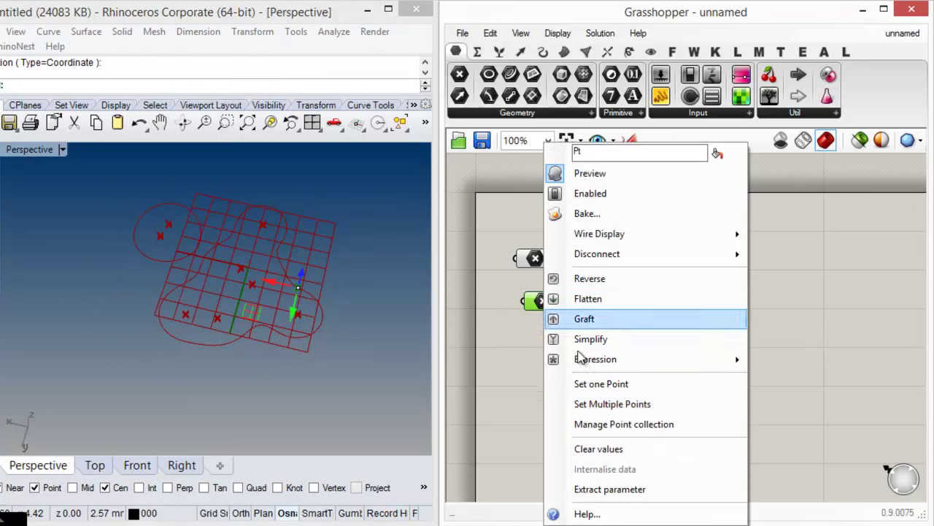
pyautogui.click(563, 406)
pyautogui.click(304, 295)
pyautogui.click(318, 294)
pyautogui.click(327, 294)
pyautogui.click(339, 293)
pyautogui.rightClick(345, 294)
pyautogui.moveTo(334, 300); pyautogui.dragTo(313, 305, button='right')
pyautogui.scroll(6, 311, 305)
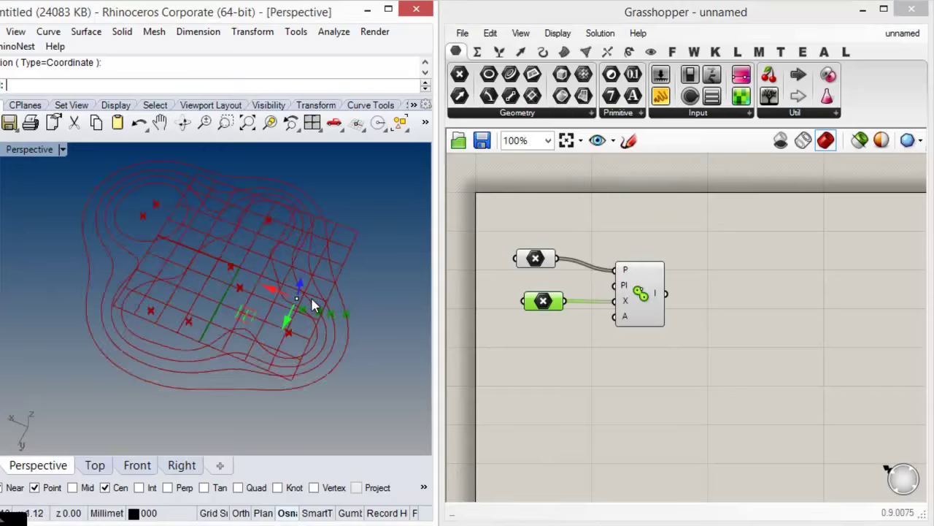
# Nudge one of the four intersection points slightly along its y axis with the gumball.
pyautogui.click(544, 315)
pyautogui.click(544, 302)
pyautogui.moveTo(316, 326)
pyautogui.mouseDown()
pyautogui.moveTo(333, 271)
pyautogui.moveTo(371, 216)
pyautogui.moveTo(295, 329)
pyautogui.moveTo(310, 342)
pyautogui.mouseUp()
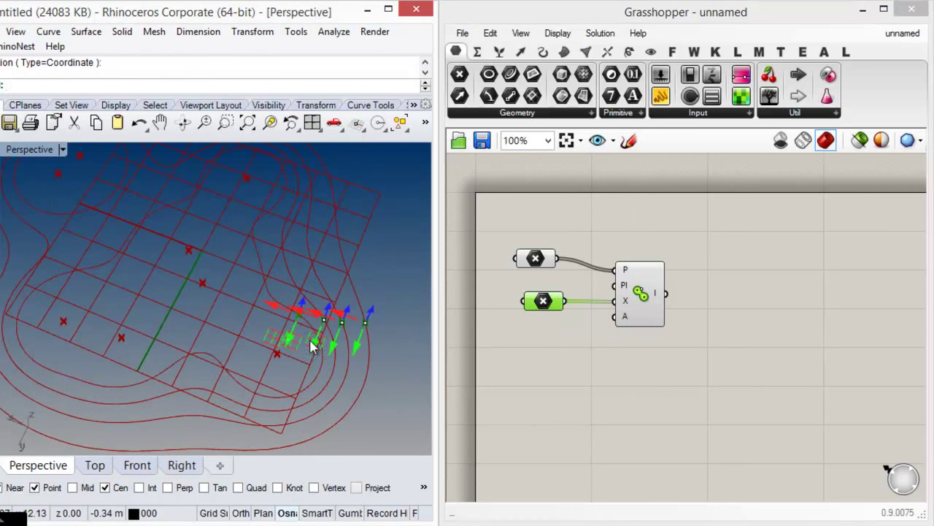
pyautogui.click(601, 392)
# Place a MetaBall(t) component below the existing MetaBall and delete the original MetaBall.
pyautogui.click(586, 52)
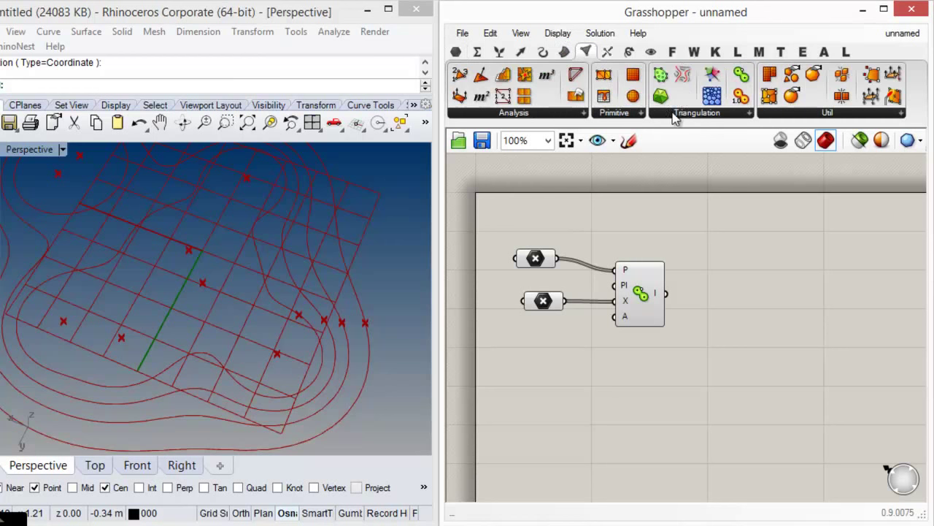
pyautogui.click(680, 114)
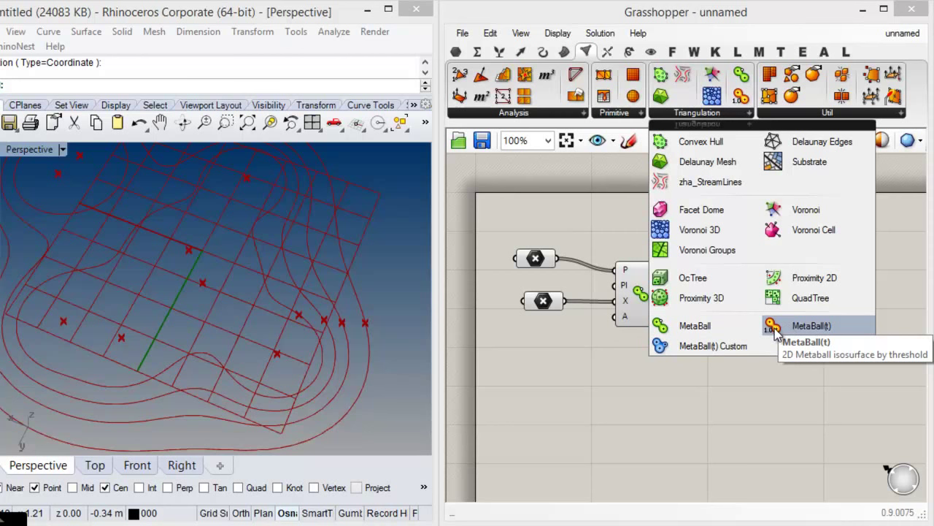
pyautogui.moveTo(792, 325); pyautogui.dragTo(642, 394)
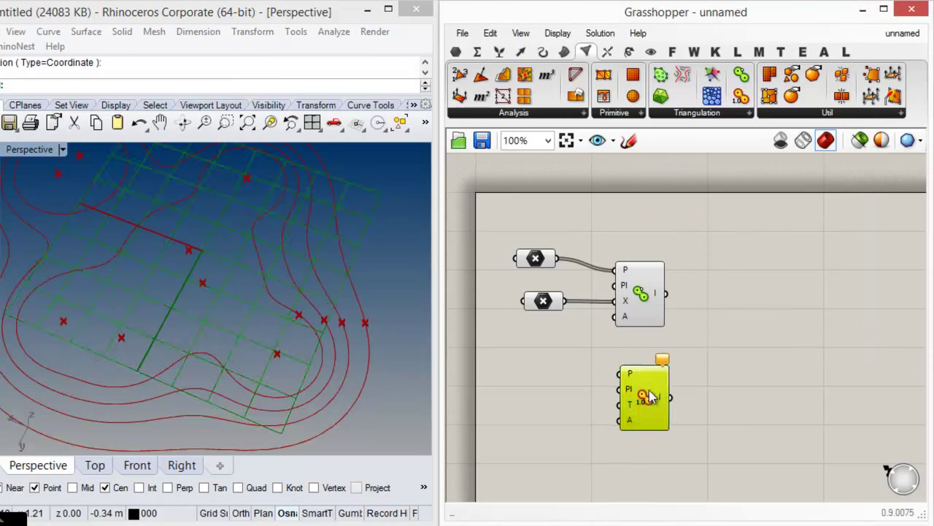
pyautogui.click(636, 294)
pyautogui.press('Delete')
# Move both Point parameters beside the MetaBall(t) component and connect the eight-point one to its P input.
pyautogui.moveTo(558, 318); pyautogui.dragTo(509, 241)
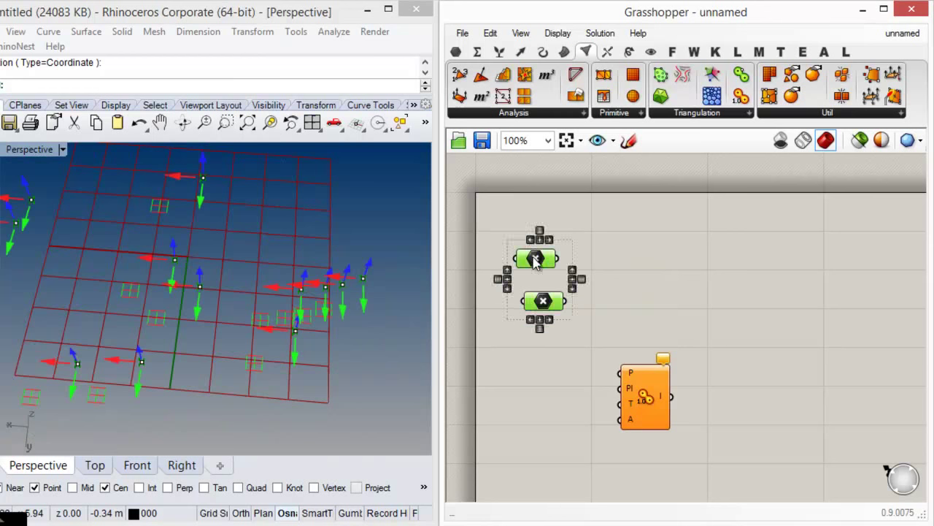
pyautogui.moveTo(546, 302); pyautogui.dragTo(546, 409)
pyautogui.click(617, 340)
pyautogui.moveTo(619, 373); pyautogui.dragTo(562, 364)
pyautogui.moveTo(288, 327); pyautogui.dragTo(220, 312, button='right')
pyautogui.scroll(-5, 221, 313)
pyautogui.scroll(5, 219, 313)
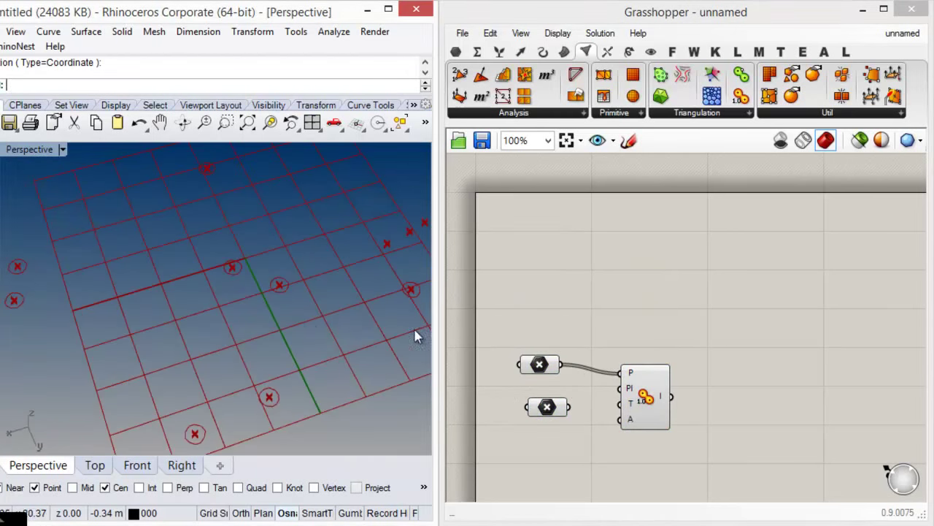
pyautogui.moveTo(204, 269); pyautogui.dragTo(315, 230, button='right')
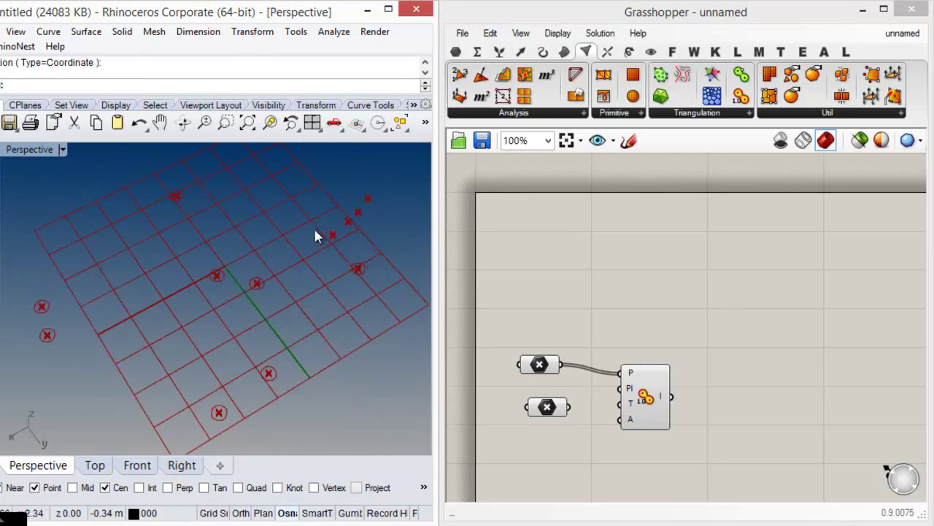
# Delete the unconnected Point parameter and align the MetaBall(t) component with the remaining one.
pyautogui.click(549, 409)
pyautogui.press('Delete')
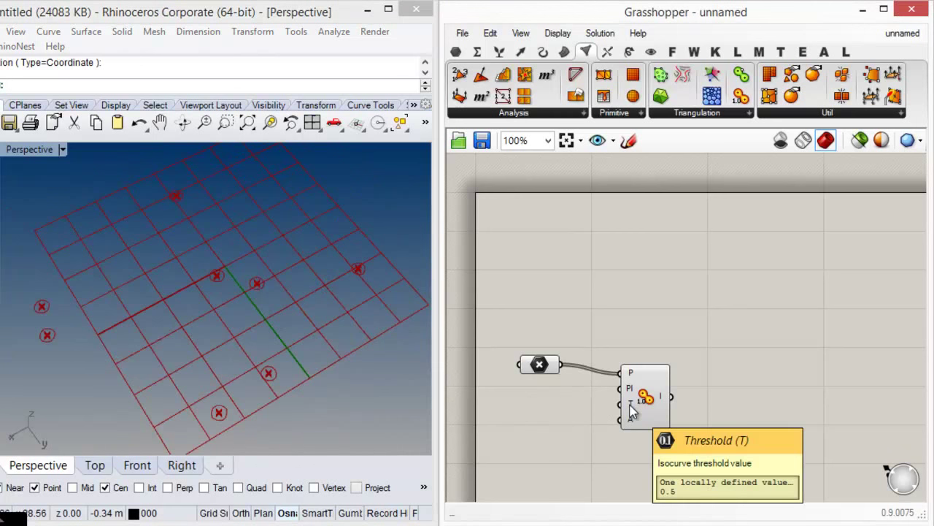
pyautogui.moveTo(641, 396); pyautogui.dragTo(647, 388)
pyautogui.click(617, 374)
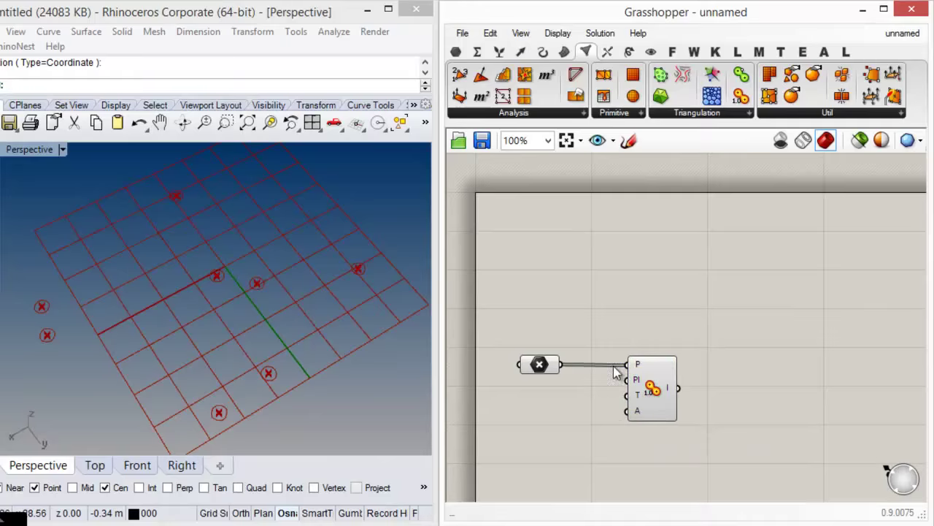
pyautogui.moveTo(617, 377); pyautogui.dragTo(640, 321, button='right')
# Add a number slider for the MetaBall(t) threshold input T and set it to 0.030.
pyautogui.moveTo(658, 336)
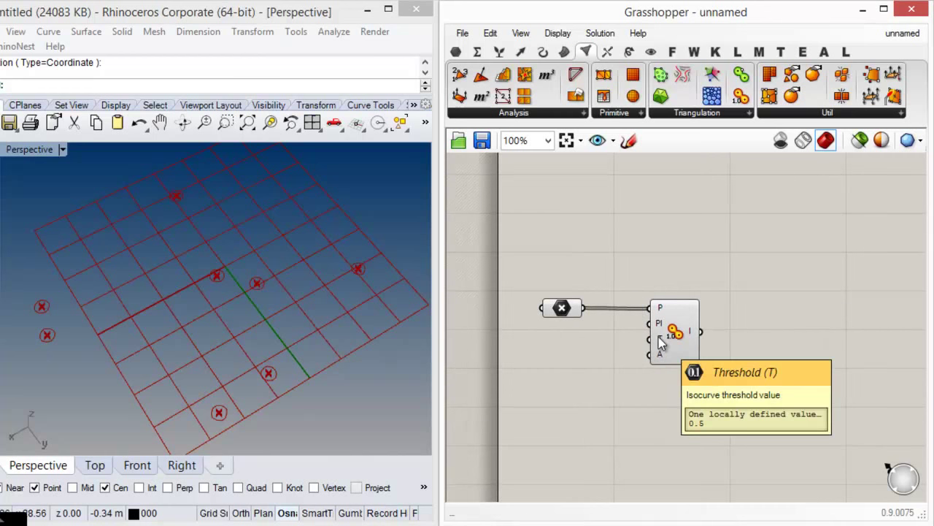
pyautogui.click(455, 51)
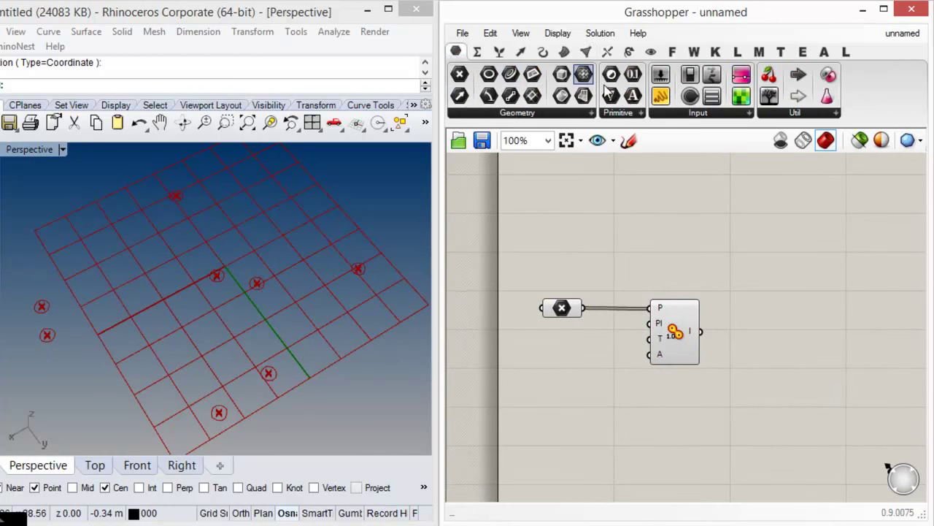
pyautogui.moveTo(660, 75); pyautogui.dragTo(650, 338)
pyautogui.moveTo(567, 355); pyautogui.dragTo(548, 356)
pyautogui.moveTo(647, 357); pyautogui.dragTo(704, 337)
pyautogui.moveTo(522, 359); pyautogui.dragTo(526, 344)
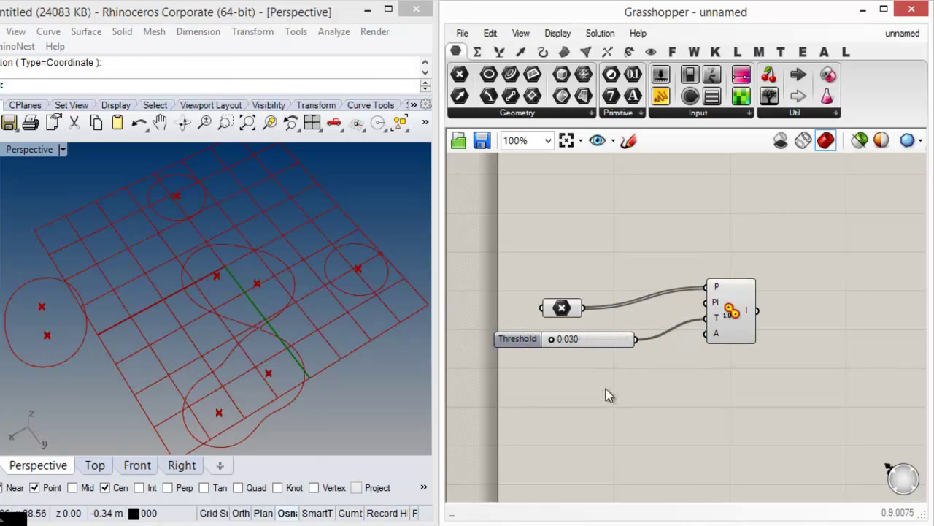
# Add a Division component and position it below the threshold slider.
pyautogui.doubleClick(553, 392)
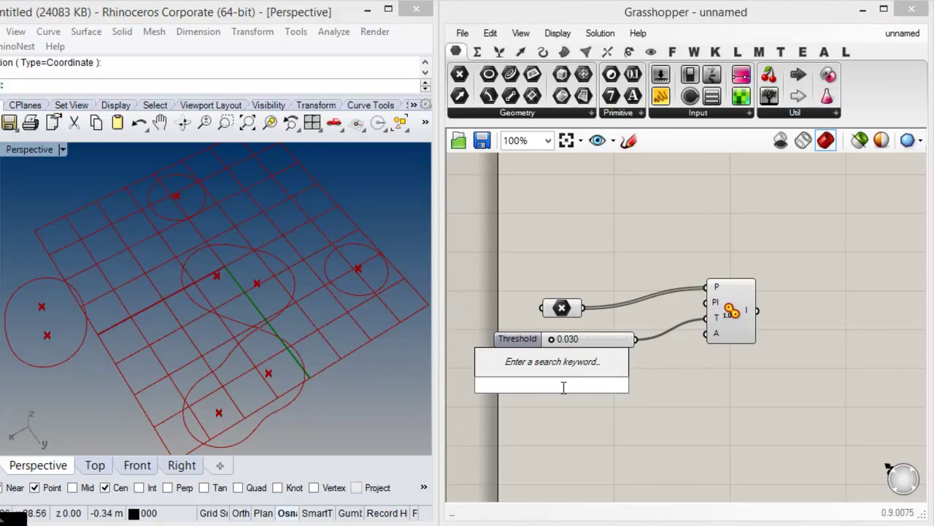
pyautogui.write('/')
pyautogui.press('Return')
pyautogui.moveTo(558, 386); pyautogui.dragTo(647, 376)
pyautogui.click(538, 406)
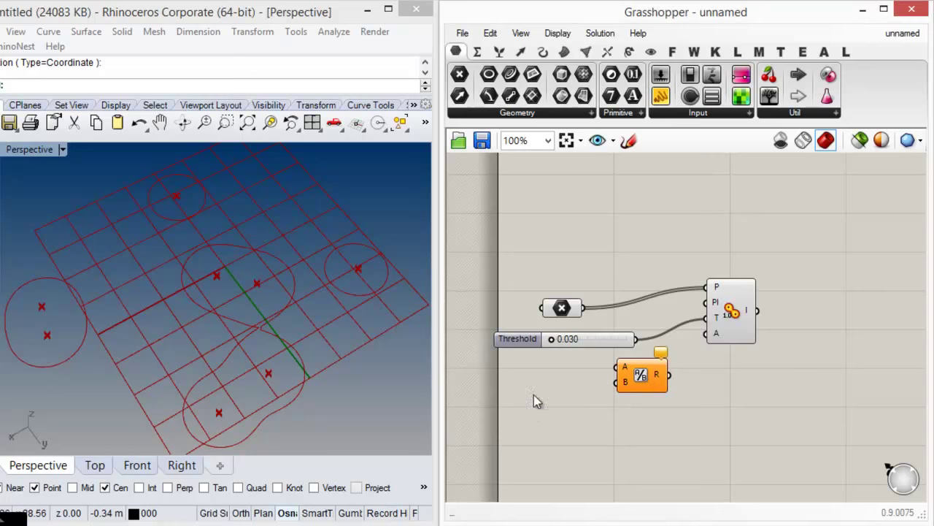
# Create a number slider with value 1 and connect it to the Division's A input.
pyautogui.doubleClick(497, 380)
pyautogui.write('1')
pyautogui.press('Return')
pyautogui.moveTo(560, 373); pyautogui.dragTo(618, 367)
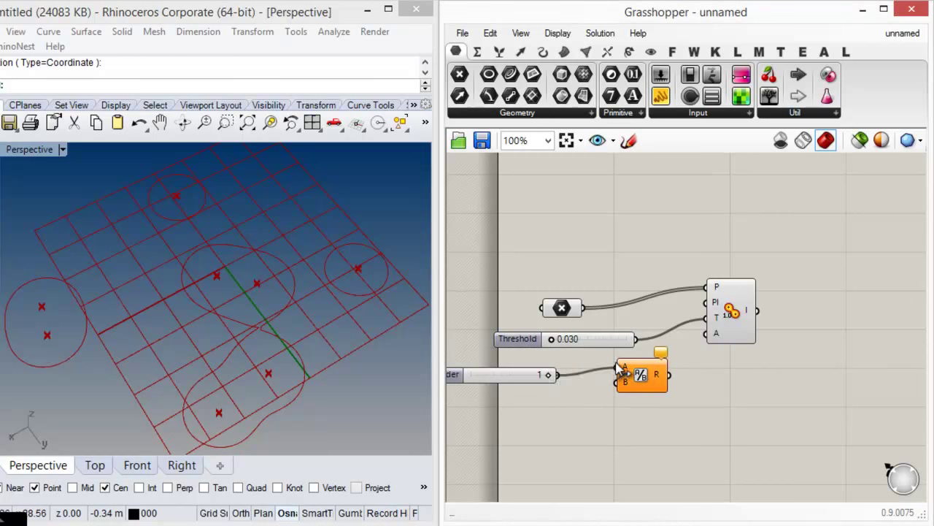
# Create a slider with value 1000 for the Division's B input and connect the division result to the MetaBall(t) threshold.
pyautogui.doubleClick(553, 414)
pyautogui.write('100')
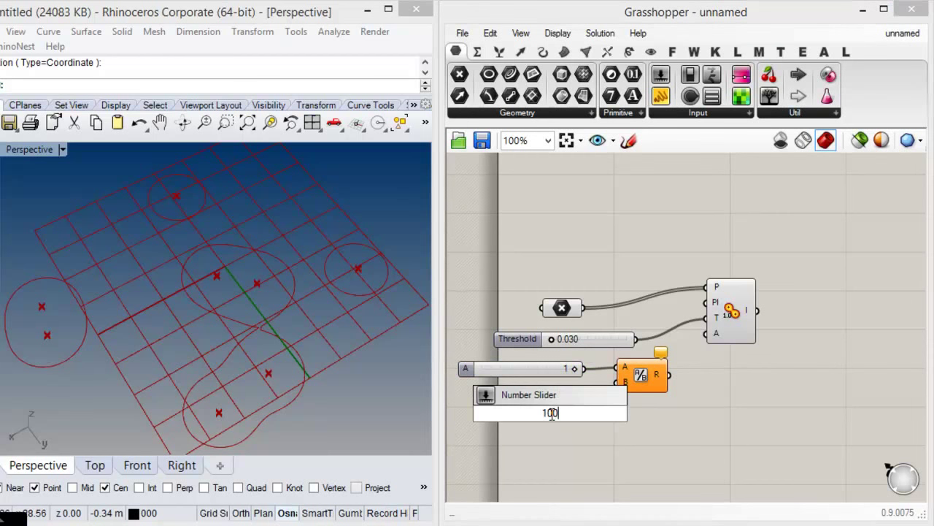
pyautogui.write('0')
pyautogui.press('Return')
pyautogui.moveTo(615, 414); pyautogui.dragTo(743, 358)
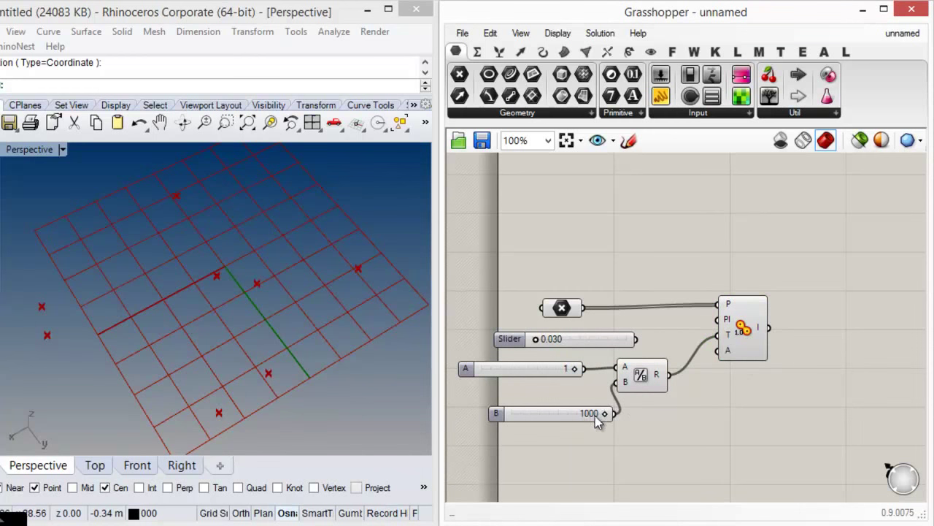
# Lower the Division's B slider to 59 to enlarge and merge the metaball curves.
pyautogui.moveTo(728, 336)
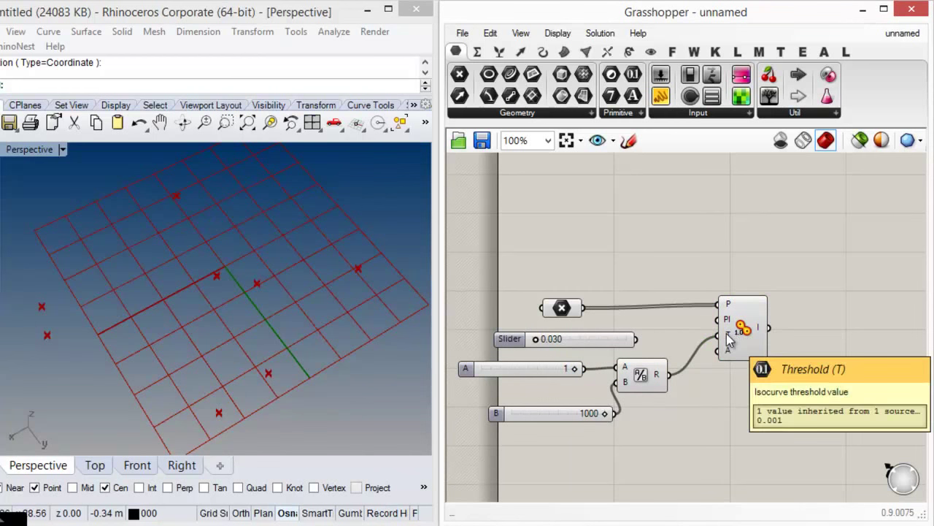
pyautogui.moveTo(605, 414); pyautogui.dragTo(490, 407)
pyautogui.moveTo(147, 312); pyautogui.dragTo(265, 334, button='right')
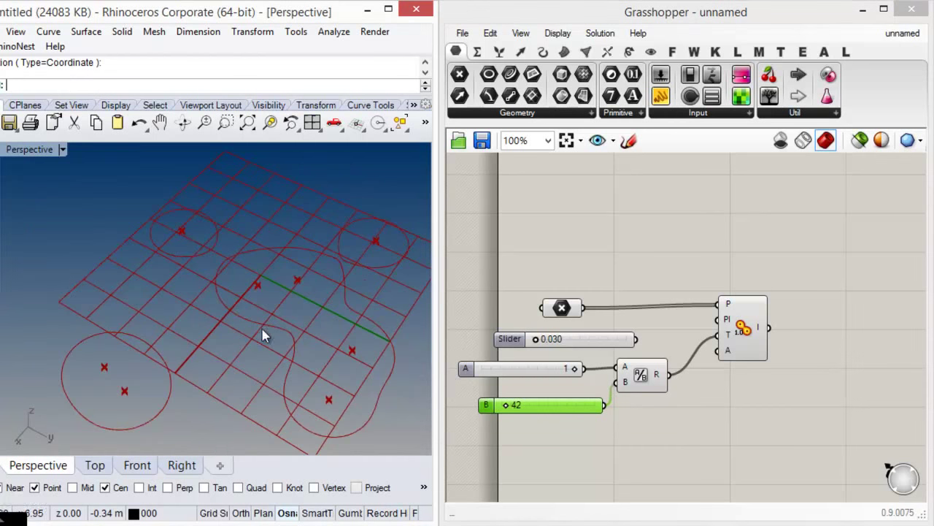
pyautogui.moveTo(505, 406); pyautogui.dragTo(513, 409)
# Place a MetaBall(t) Custom component below the existing definition.
pyautogui.click(586, 51)
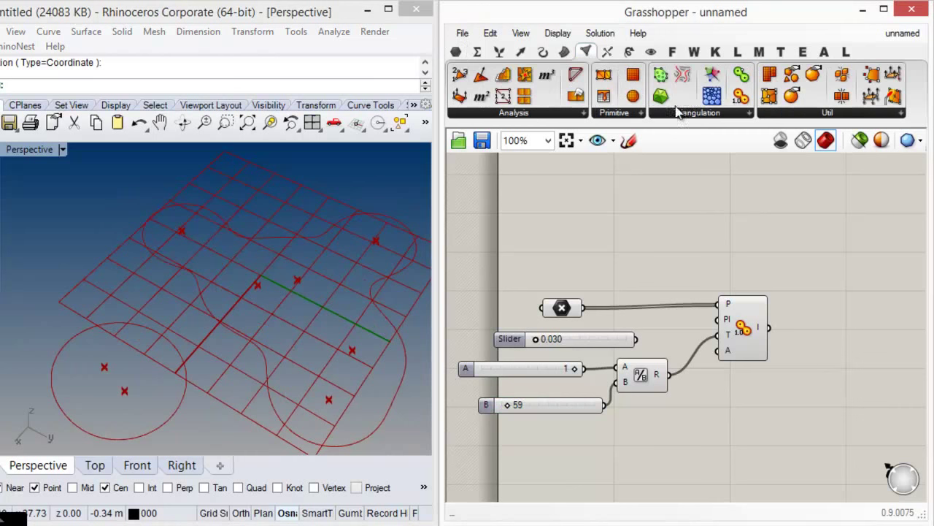
pyautogui.click(697, 113)
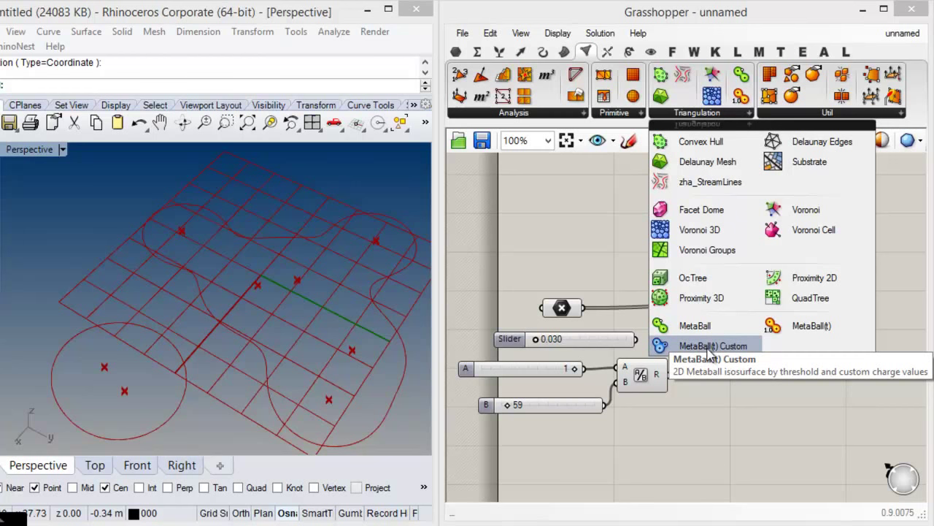
pyautogui.click(709, 346)
pyautogui.click(752, 438)
pyautogui.moveTo(765, 367); pyautogui.dragTo(773, 334, button='right')
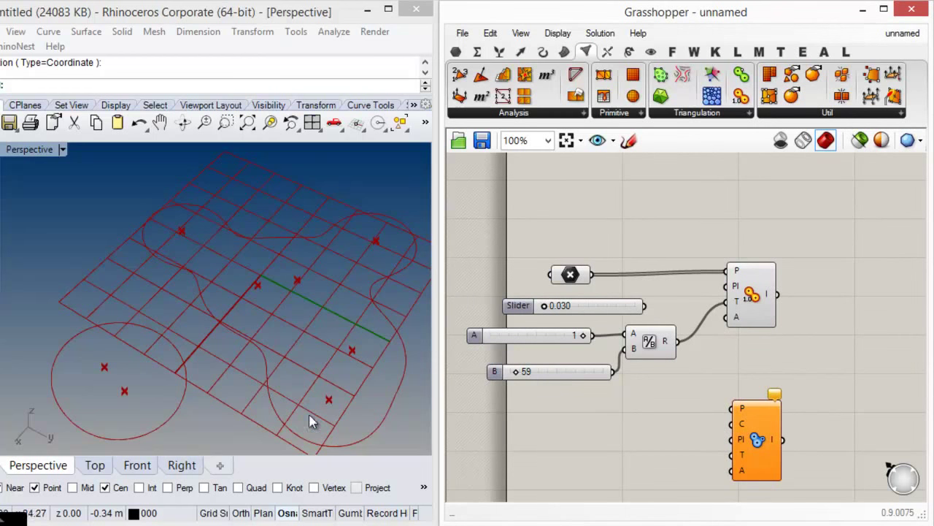
# Delete the old MetaBall(t) definition with its points, sliders and Division, and move the MetaBall(t) Custom component up into the cleared area.
pyautogui.moveTo(787, 383); pyautogui.dragTo(537, 250)
pyautogui.press('Delete')
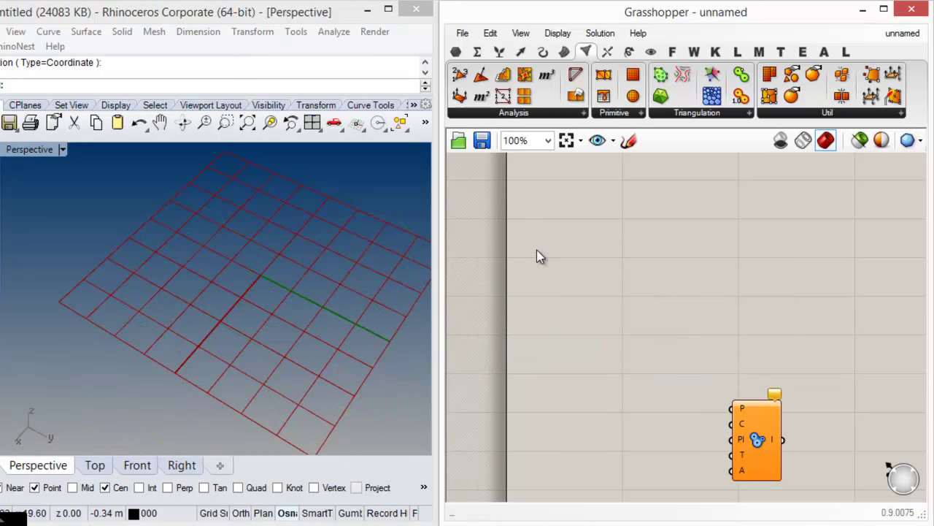
pyautogui.moveTo(772, 432); pyautogui.dragTo(734, 285)
pyautogui.click(655, 222)
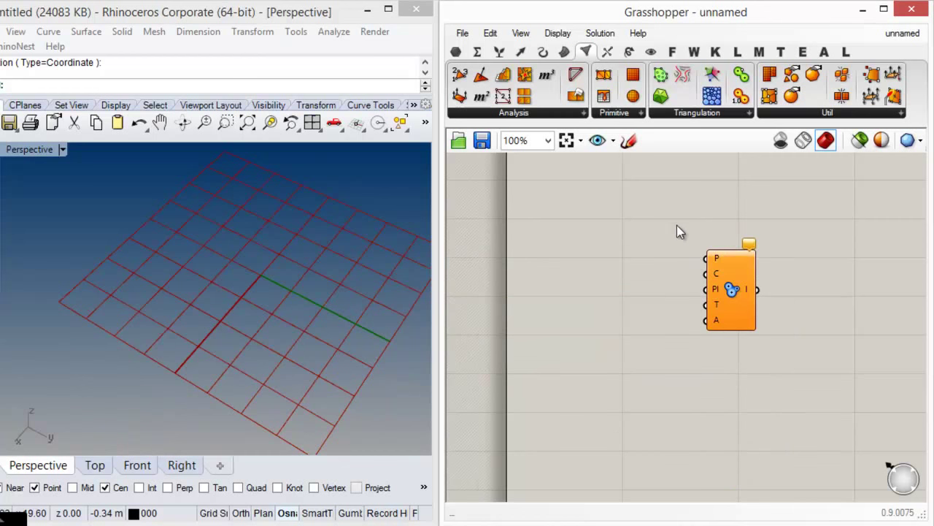
# Place a Populate 2D component beside the MetaBall(t) Custom component and set its region to one large rectangle drawn around the grid.
pyautogui.click(521, 51)
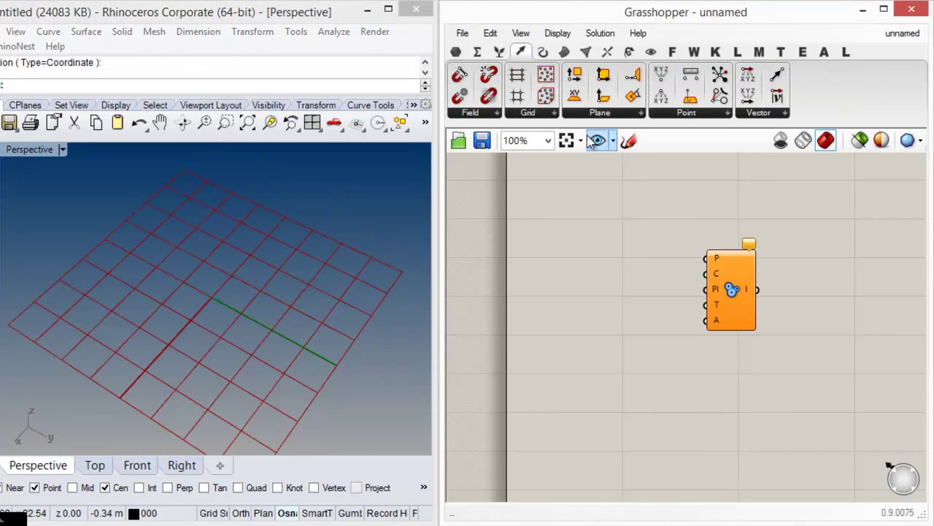
pyautogui.moveTo(546, 82); pyautogui.dragTo(596, 272)
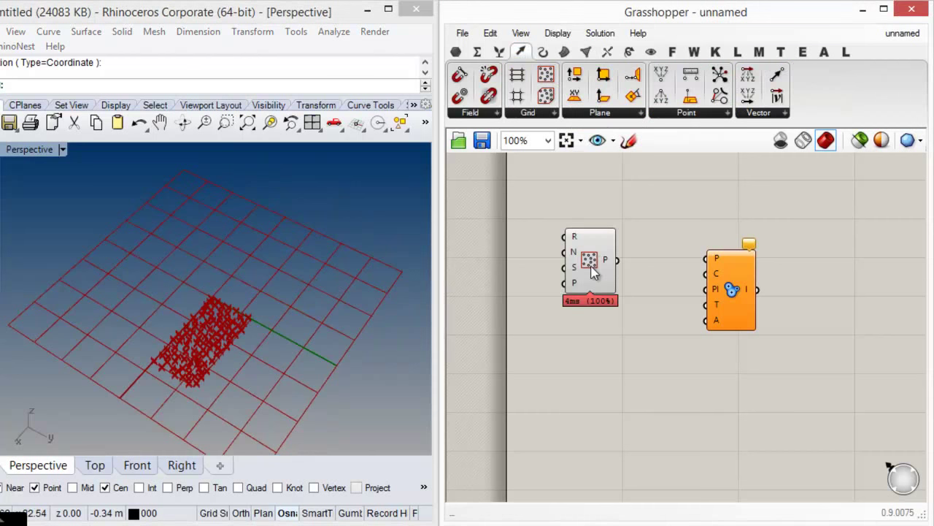
pyautogui.rightClick(584, 231)
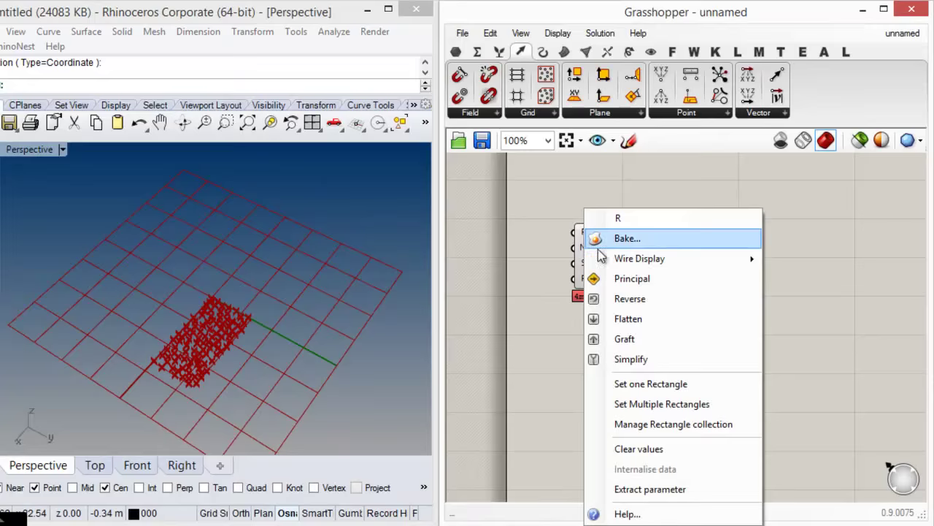
pyautogui.click(657, 384)
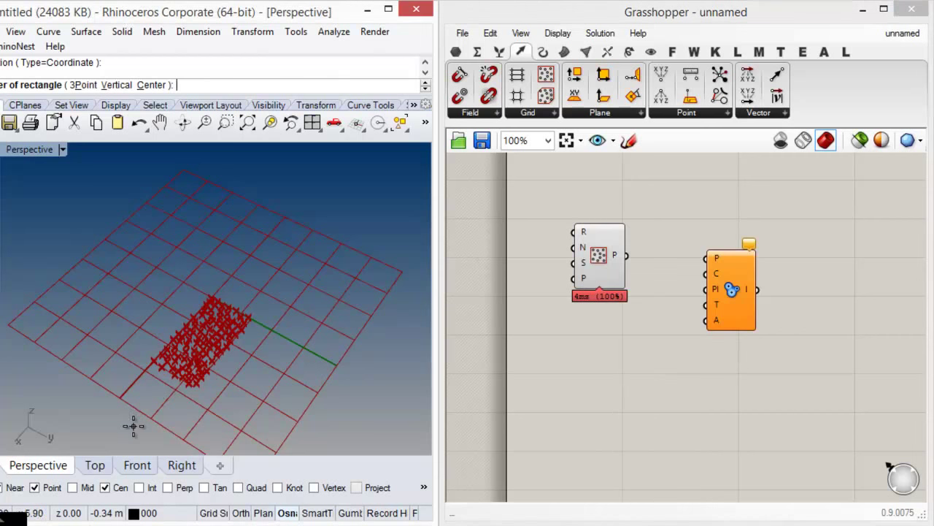
pyautogui.scroll(-3, 150, 413)
pyautogui.click(186, 397)
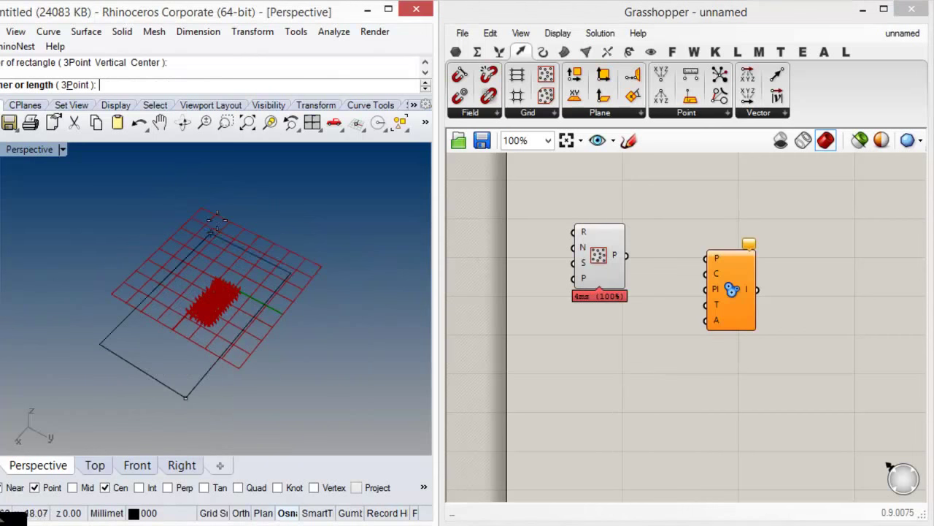
pyautogui.click(202, 177)
# Create a slider with value 10 and connect it to the N input of the Populate 2D component.
pyautogui.moveTo(607, 259); pyautogui.dragTo(654, 200)
pyautogui.click(583, 231)
pyautogui.doubleClick(559, 221)
pyautogui.write('10')
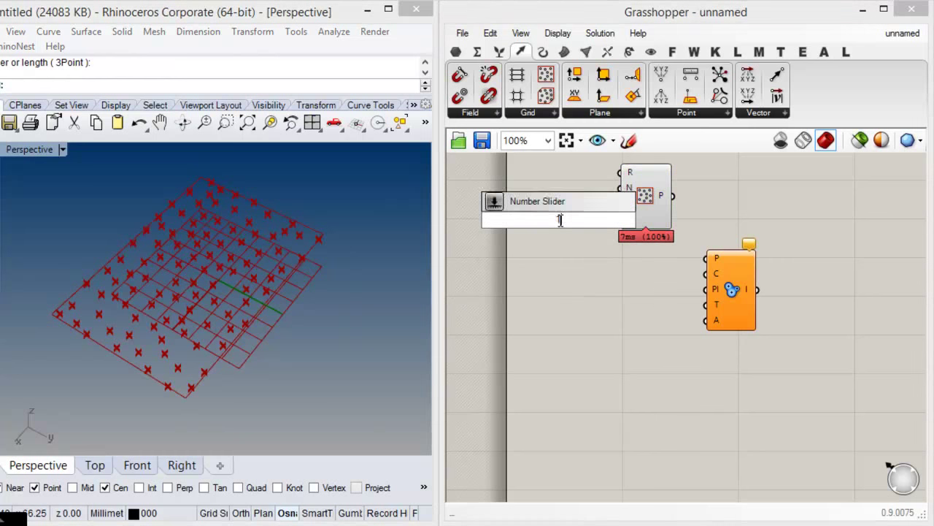
pyautogui.press('Return')
pyautogui.moveTo(621, 189); pyautogui.dragTo(621, 189)
pyautogui.moveTo(530, 219); pyautogui.dragTo(501, 218)
# Connect the Populate 2D points to the P input of MetaBall(t) Custom and space the two components apart.
pyautogui.click(607, 288)
pyautogui.moveTo(722, 292); pyautogui.dragTo(756, 292)
pyautogui.click(757, 208)
pyautogui.moveTo(657, 199); pyautogui.dragTo(741, 258)
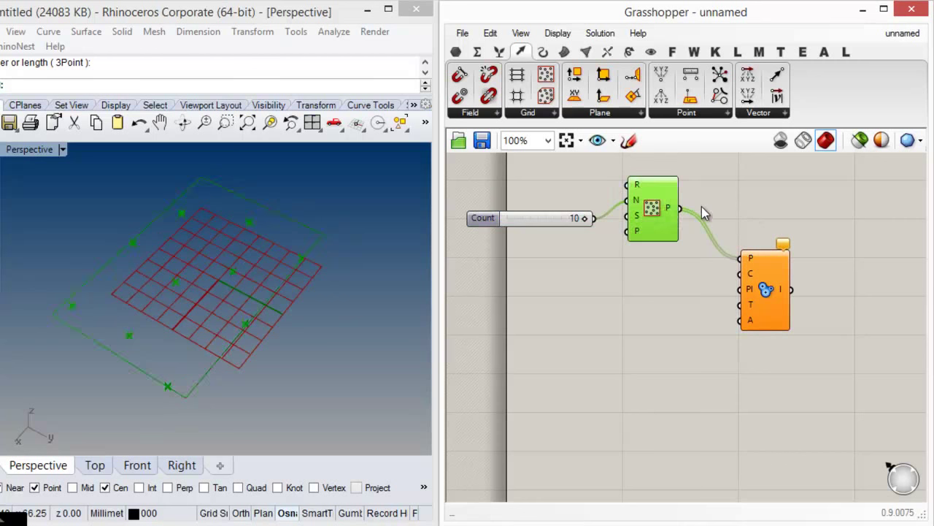
pyautogui.click(745, 206)
pyautogui.moveTo(147, 293); pyautogui.dragTo(199, 352, button='right')
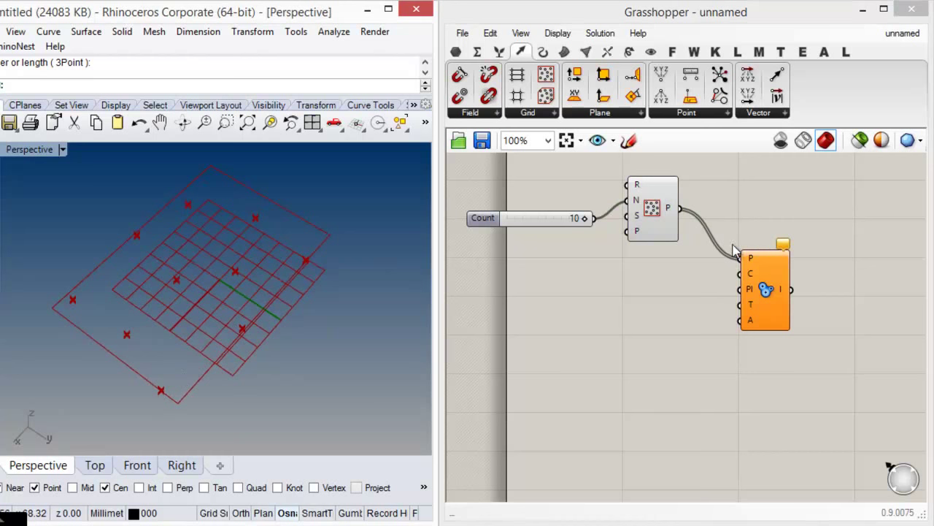
pyautogui.moveTo(741, 264); pyautogui.dragTo(741, 292, button='right')
pyautogui.moveTo(750, 300)
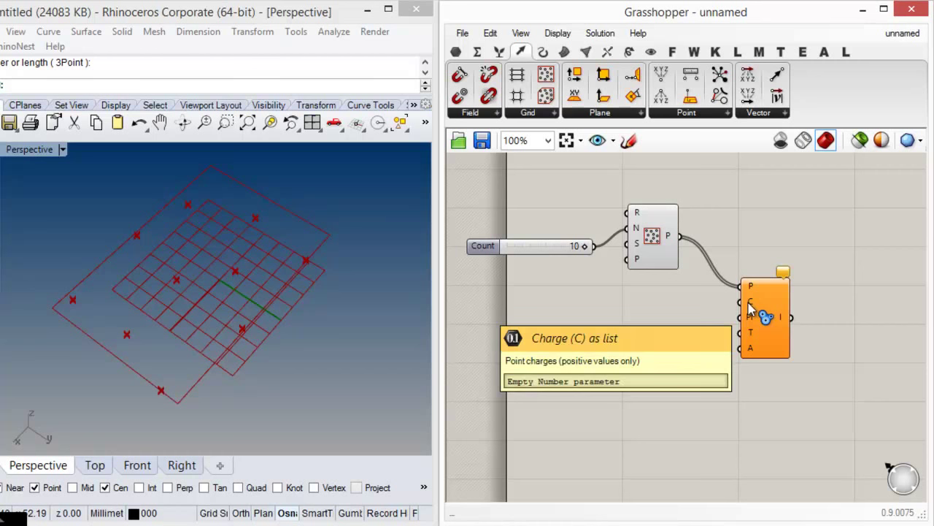
pyautogui.moveTo(657, 256); pyautogui.dragTo(678, 263)
pyautogui.click(770, 235)
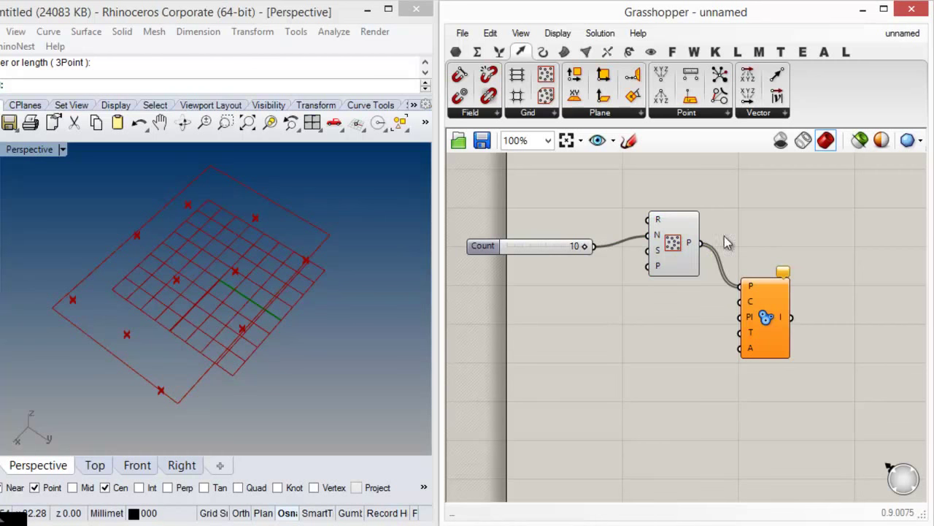
pyautogui.moveTo(751, 308)
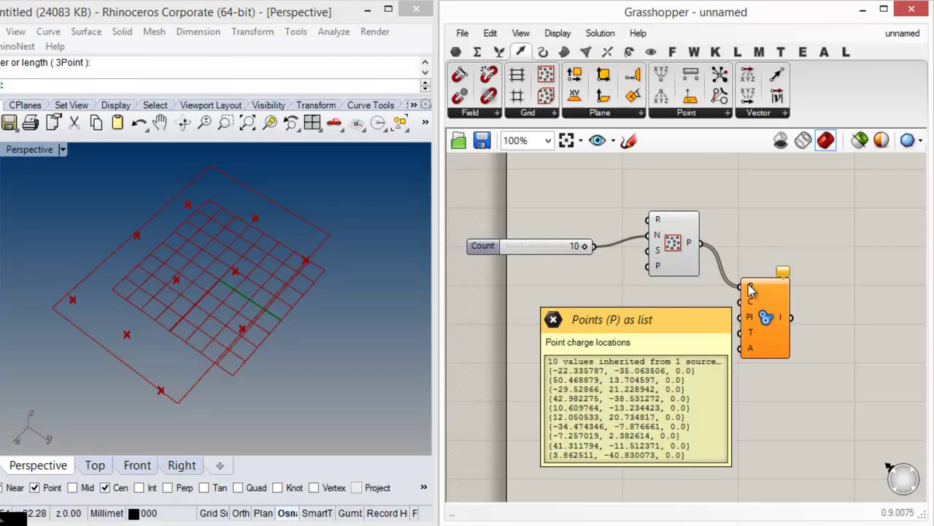
pyautogui.moveTo(746, 317); pyautogui.dragTo(765, 327)
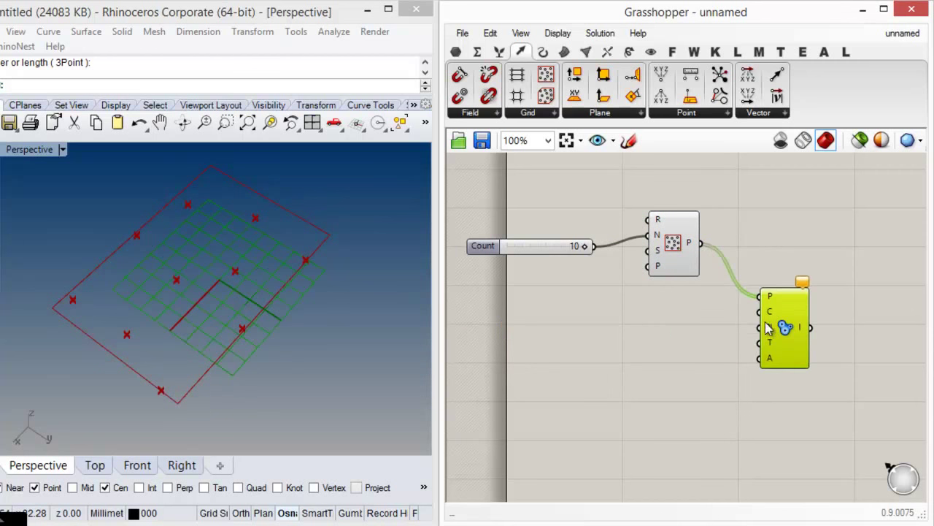
# Create a slider with value 10, connect it to the Charge input of MetaBall(t) Custom, and move it away to leave room between them.
pyautogui.doubleClick(645, 323)
pyautogui.write('10')
pyautogui.press('Return')
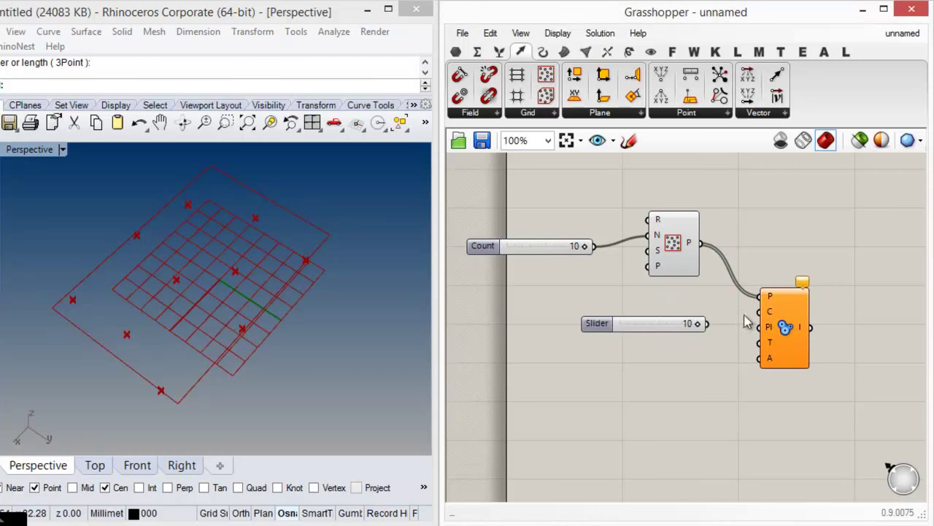
pyautogui.moveTo(707, 324); pyautogui.dragTo(765, 313)
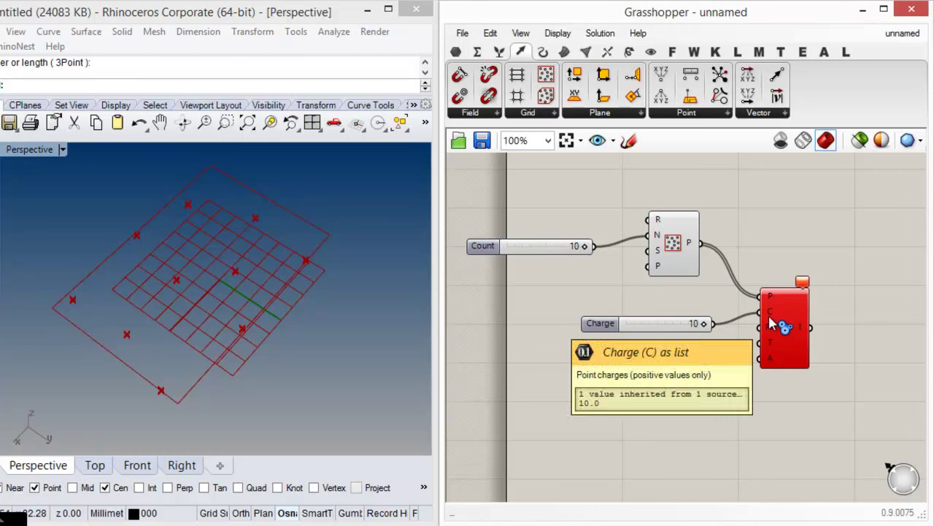
pyautogui.moveTo(622, 328); pyautogui.dragTo(548, 328)
pyautogui.moveTo(690, 245)
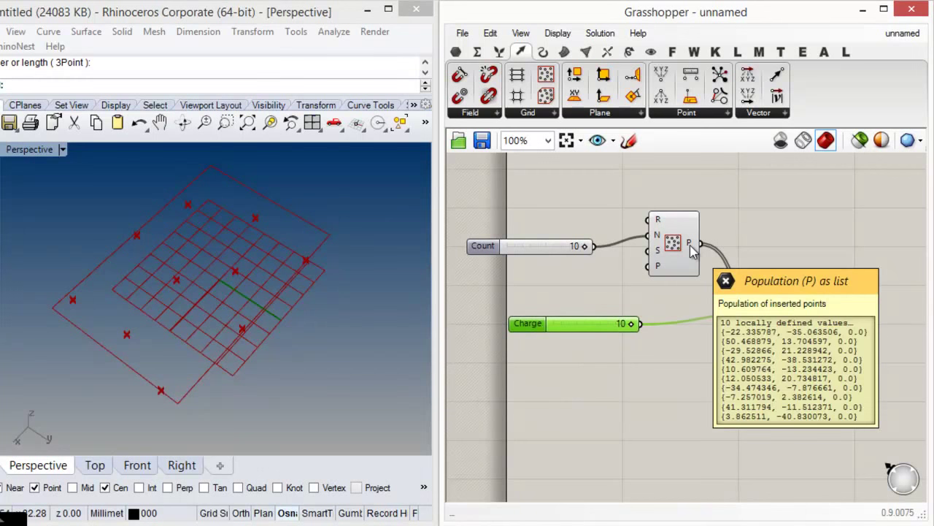
pyautogui.moveTo(524, 331); pyautogui.dragTo(503, 336)
pyautogui.click(559, 296)
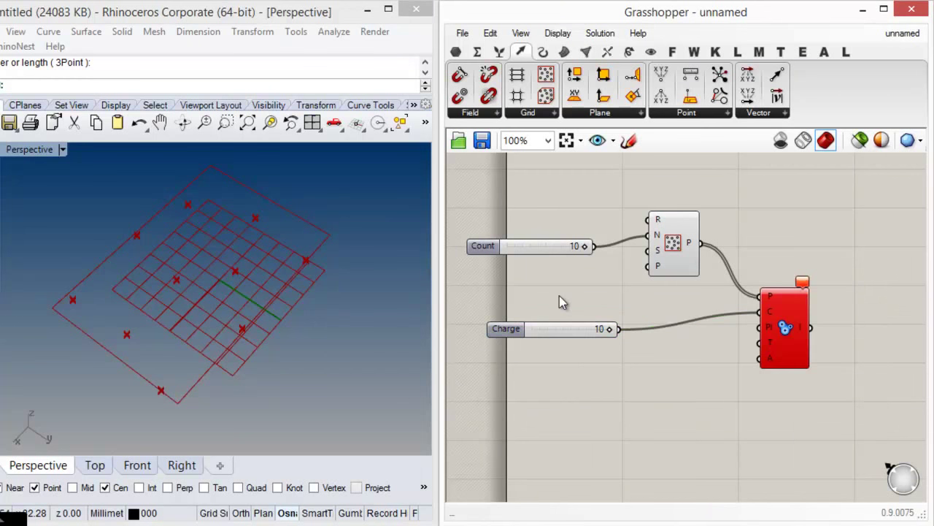
# Place a Duplicate Data component between the Charge slider and MetaBall(t) Custom, and connect that slider to its D input.
pyautogui.click(498, 52)
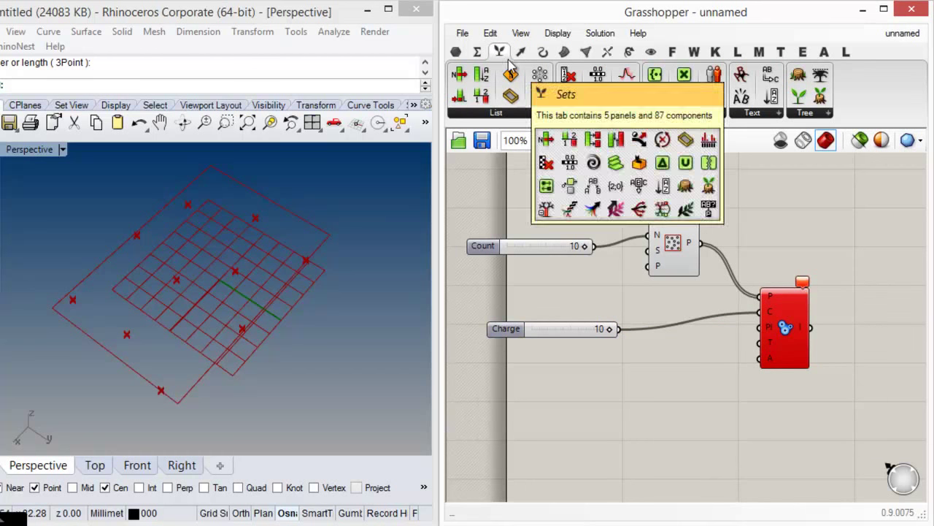
pyautogui.click(616, 114)
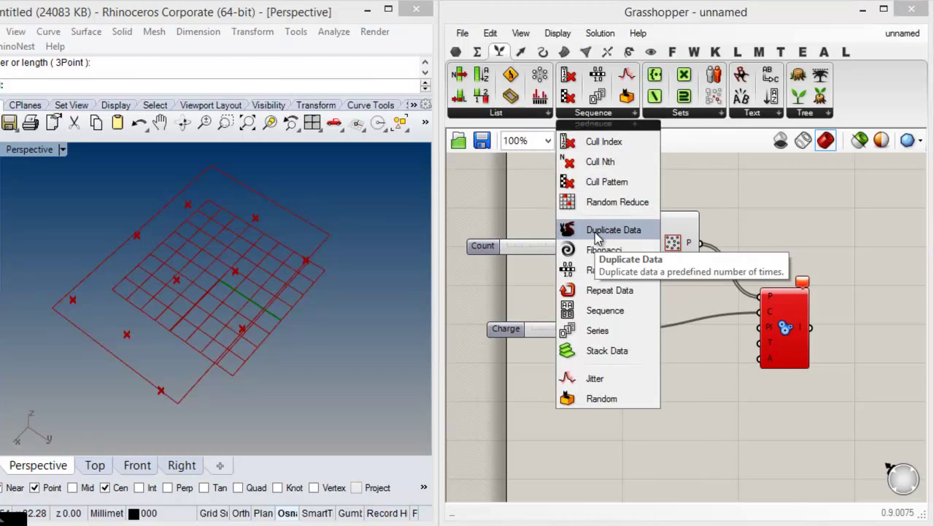
pyautogui.moveTo(595, 233); pyautogui.dragTo(659, 321)
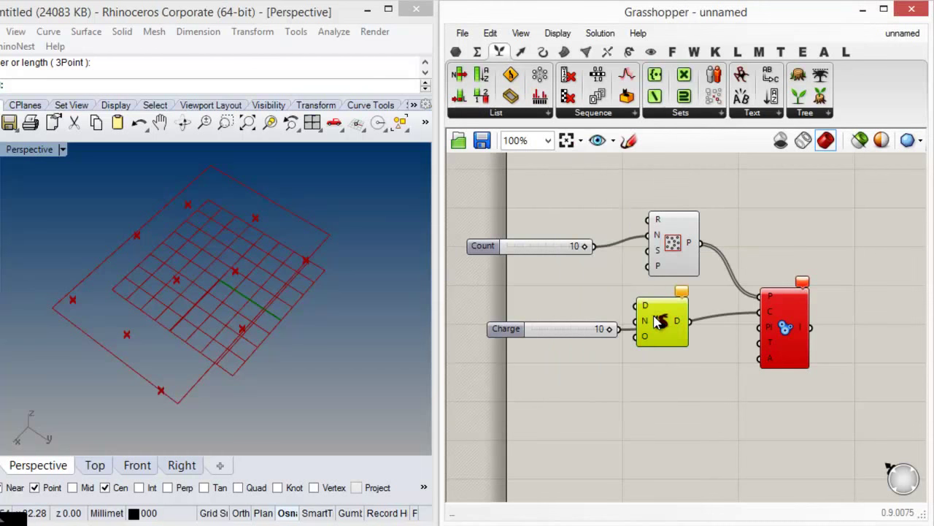
pyautogui.click(601, 115)
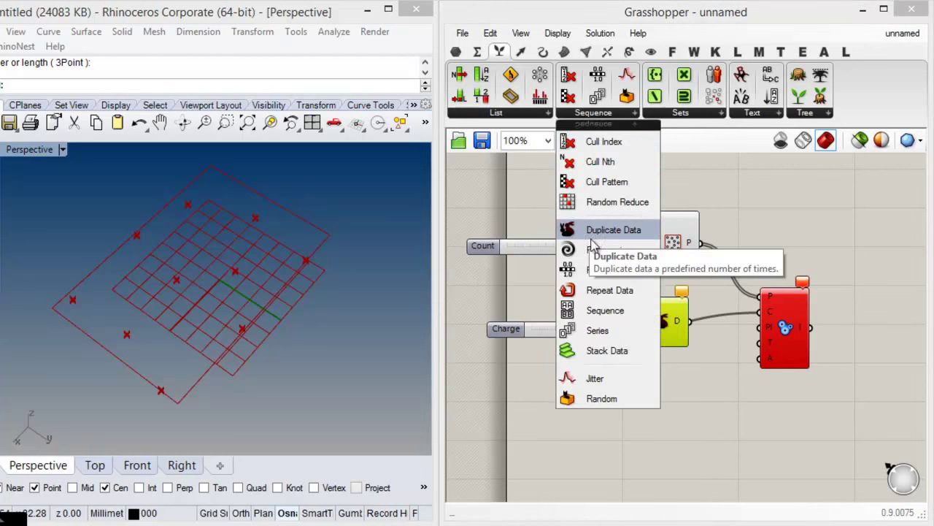
pyautogui.click(573, 285)
pyautogui.scroll(3, 621, 306)
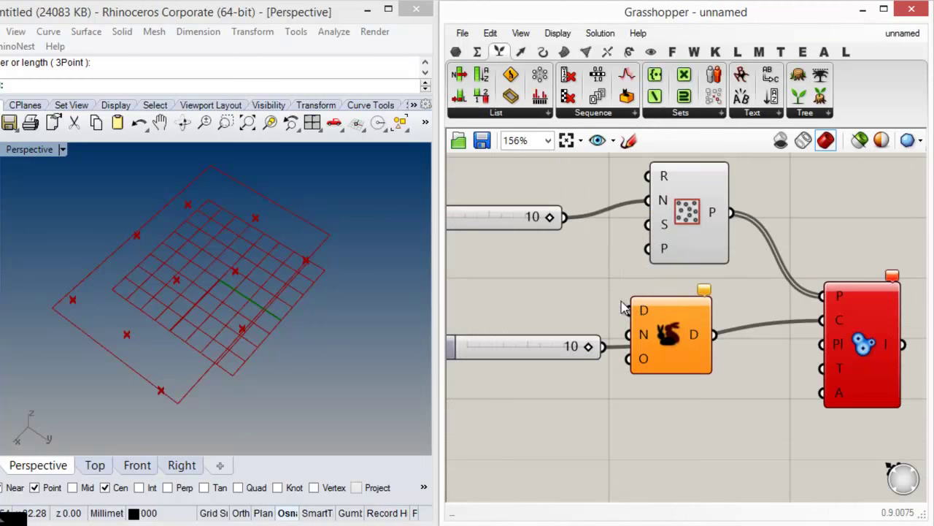
pyautogui.moveTo(629, 310); pyautogui.dragTo(605, 347)
pyautogui.moveTo(666, 331); pyautogui.dragTo(690, 338)
# Connect the Count slider to Duplicate Data's N input and the duplicated data to the C input of MetaBall(t) Custom.
pyautogui.moveTo(665, 315)
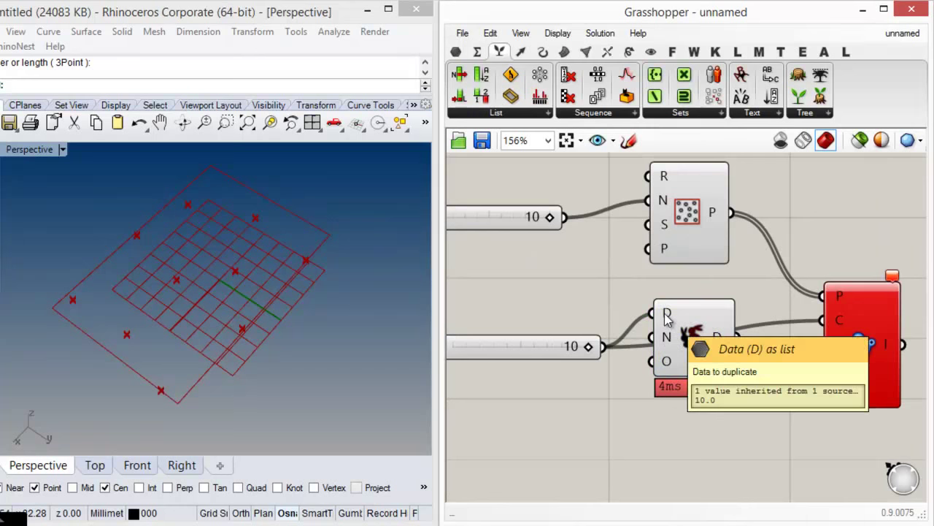
pyautogui.moveTo(665, 338)
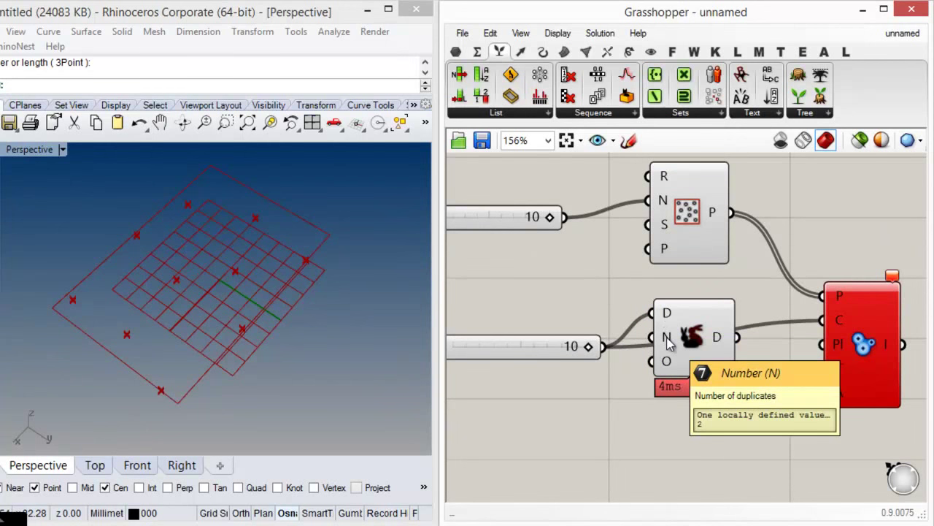
pyautogui.moveTo(667, 342); pyautogui.dragTo(566, 216)
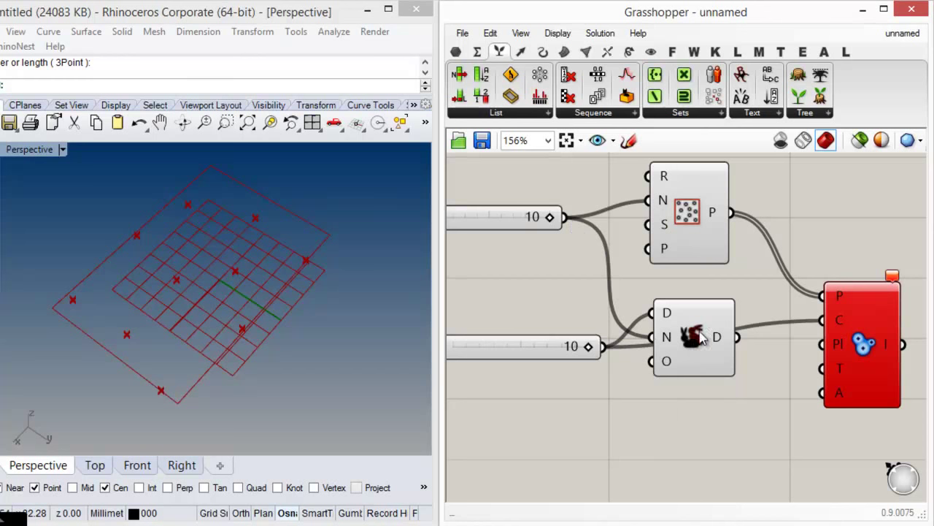
pyautogui.moveTo(720, 349)
pyautogui.moveTo(722, 353); pyautogui.dragTo(825, 342)
pyautogui.click(767, 380)
pyautogui.moveTo(514, 369); pyautogui.dragTo(633, 370, button='right')
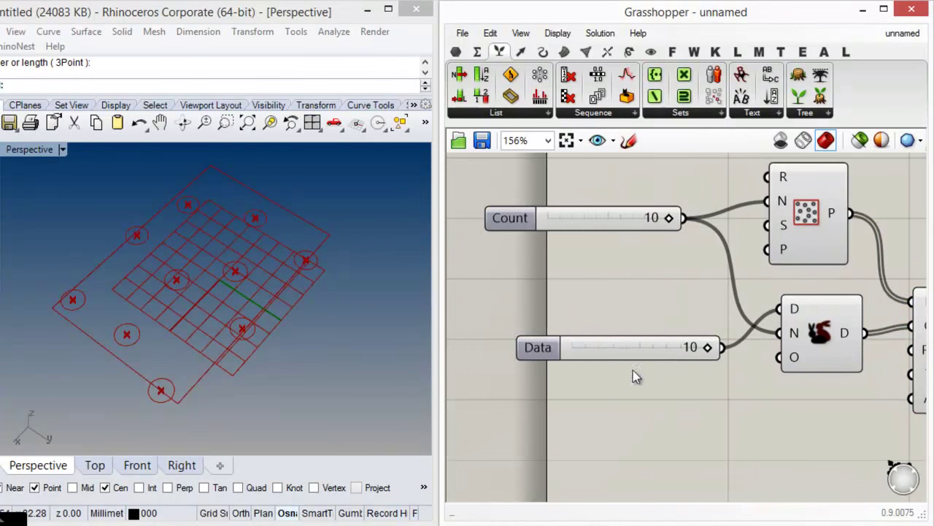
# Replace the slider feeding Duplicate Data's D input with a new slider of value 100 and delete the old one.
pyautogui.doubleClick(620, 379)
pyautogui.write('100')
pyautogui.press('Return')
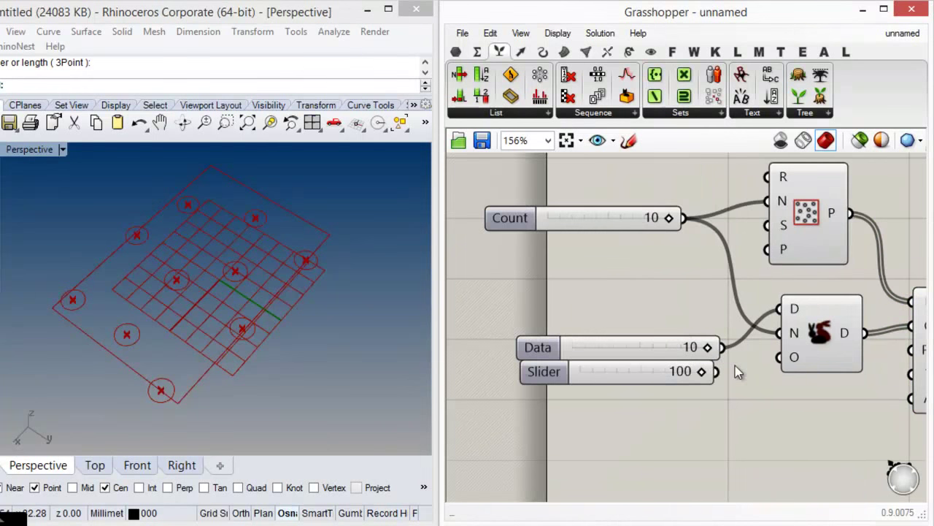
pyautogui.moveTo(778, 309); pyautogui.dragTo(704, 374)
pyautogui.click(694, 356)
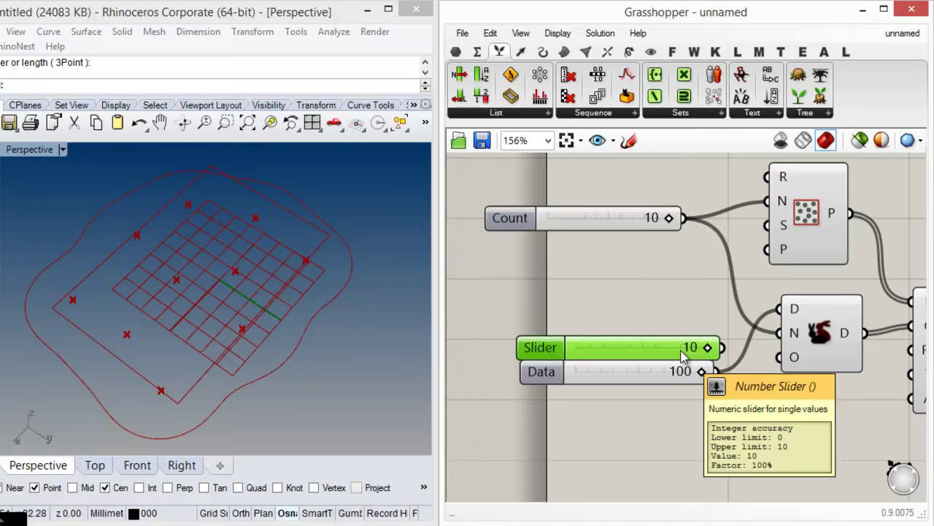
pyautogui.press('Delete')
# Move the Data slider into line with Duplicate Data and lower its value to 43.
pyautogui.moveTo(547, 373); pyautogui.dragTo(536, 339)
pyautogui.moveTo(690, 337); pyautogui.dragTo(620, 340)
pyautogui.click(727, 380)
pyautogui.moveTo(811, 396); pyautogui.dragTo(737, 389, button='right')
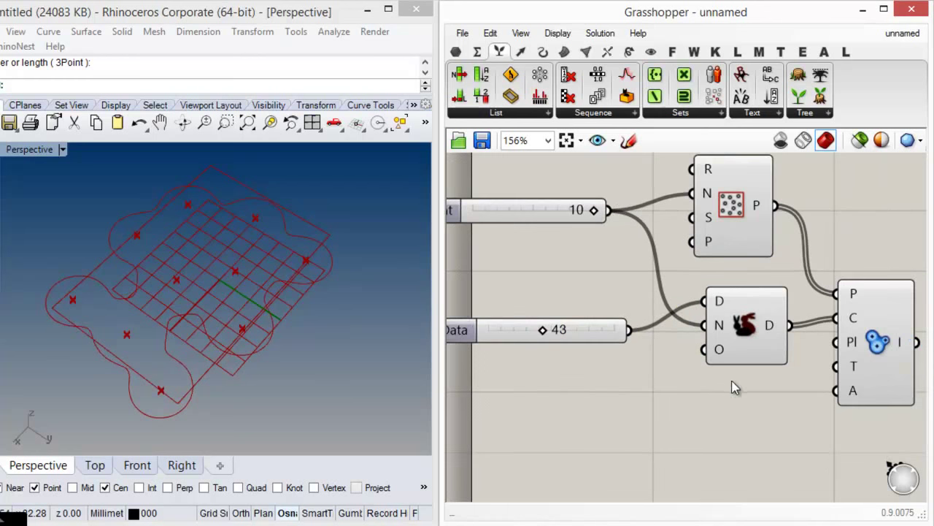
# Delete the Duplicate Data component together with its Data slider.
pyautogui.moveTo(737, 405); pyautogui.dragTo(582, 300)
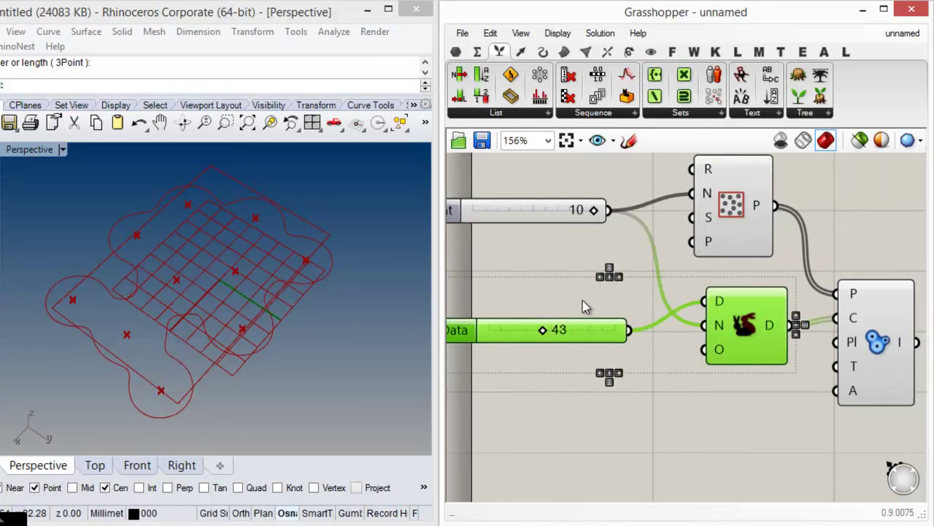
pyautogui.press('Delete')
# Place a Random component, connect the Count slider to its N input, and feed its random numbers into MetaBall(t) Custom's C input.
pyautogui.moveTo(627, 96); pyautogui.dragTo(720, 347)
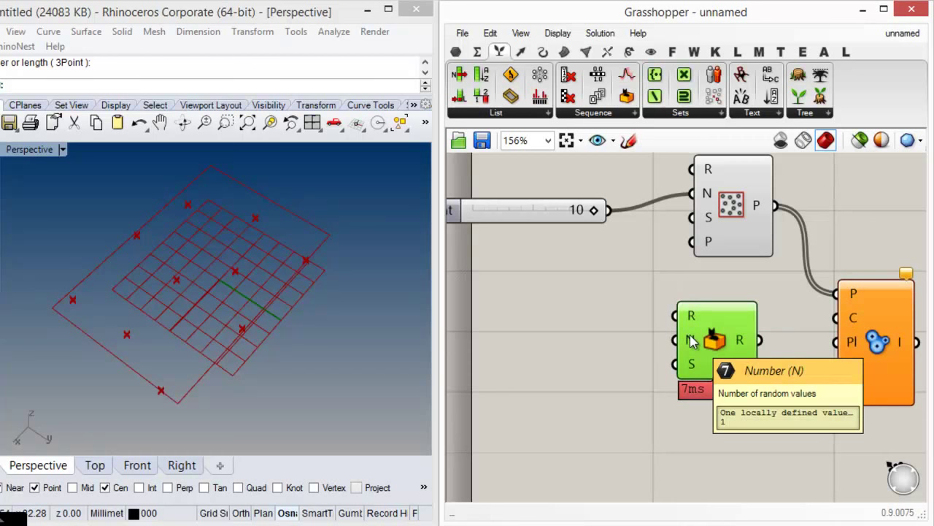
pyautogui.moveTo(688, 342); pyautogui.dragTo(608, 210)
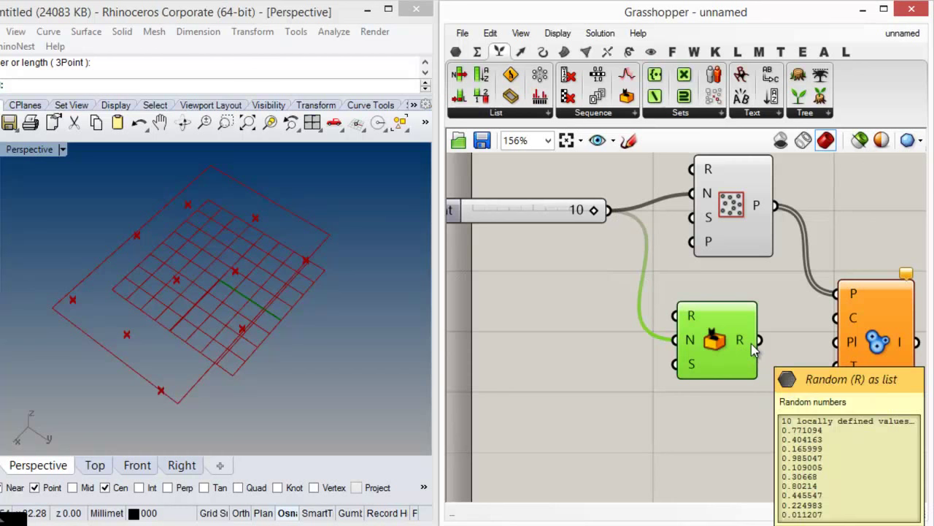
pyautogui.moveTo(760, 339); pyautogui.dragTo(836, 318)
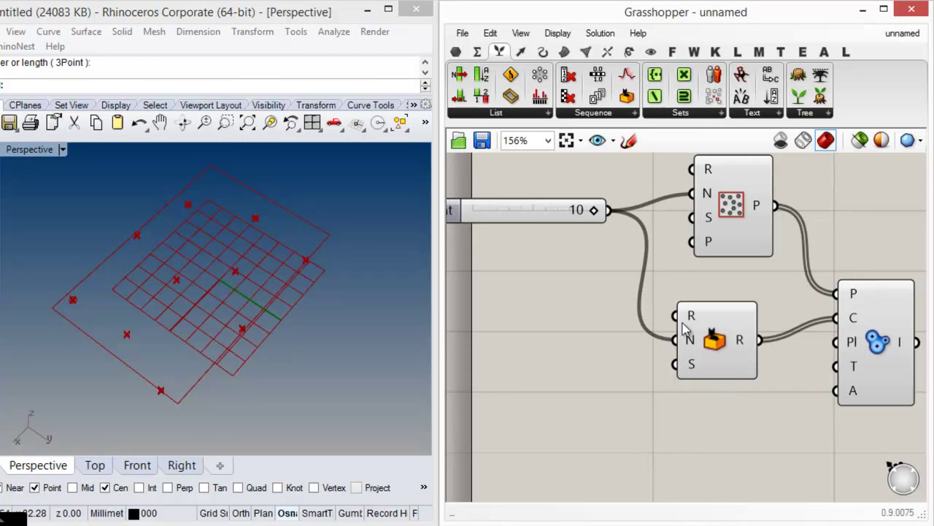
# Create a slider with value 100 and connect it to the R input of the Random component.
pyautogui.doubleClick(517, 322)
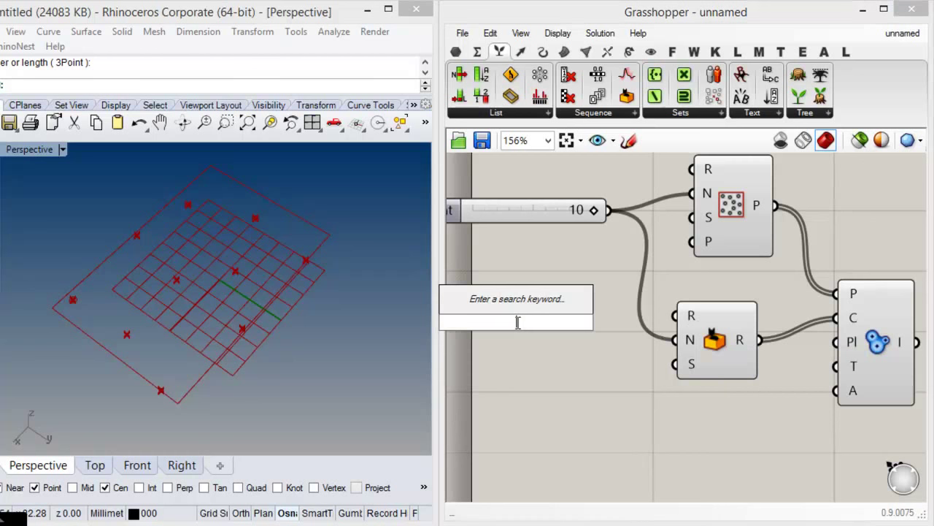
pyautogui.write('100')
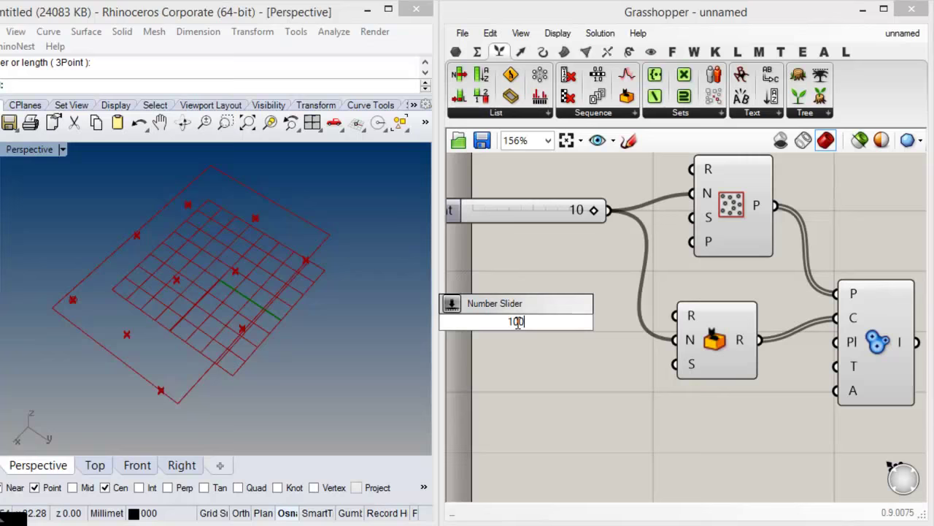
pyautogui.press('Return')
pyautogui.moveTo(620, 322); pyautogui.dragTo(675, 316)
pyautogui.moveTo(606, 322)
pyautogui.mouseDown()
pyautogui.moveTo(568, 324)
pyautogui.moveTo(621, 323)
pyautogui.mouseUp()
pyautogui.scroll(5, 116, 230)
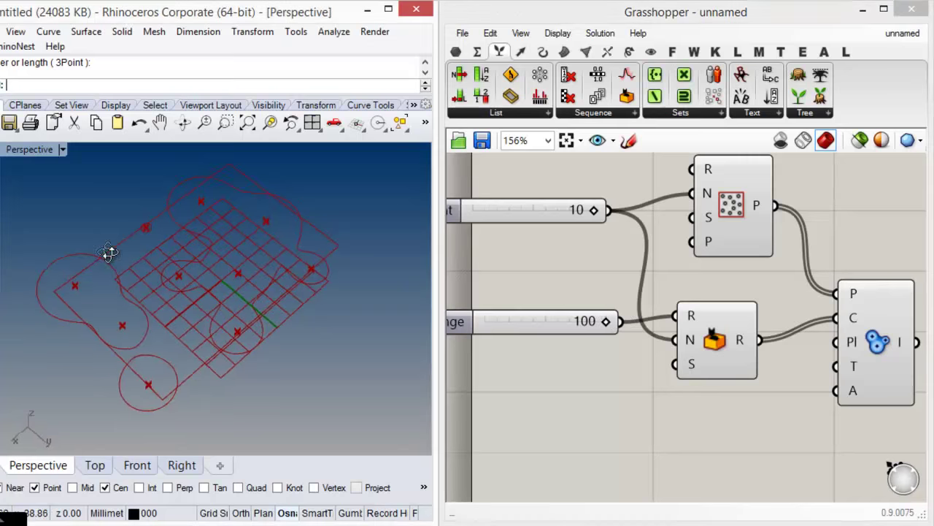
# Delete the Random component together with its Range slider from the charge input of MetaBall(t) Custom.
pyautogui.scroll(-10, 135, 216)
pyautogui.scroll(6, 199, 320)
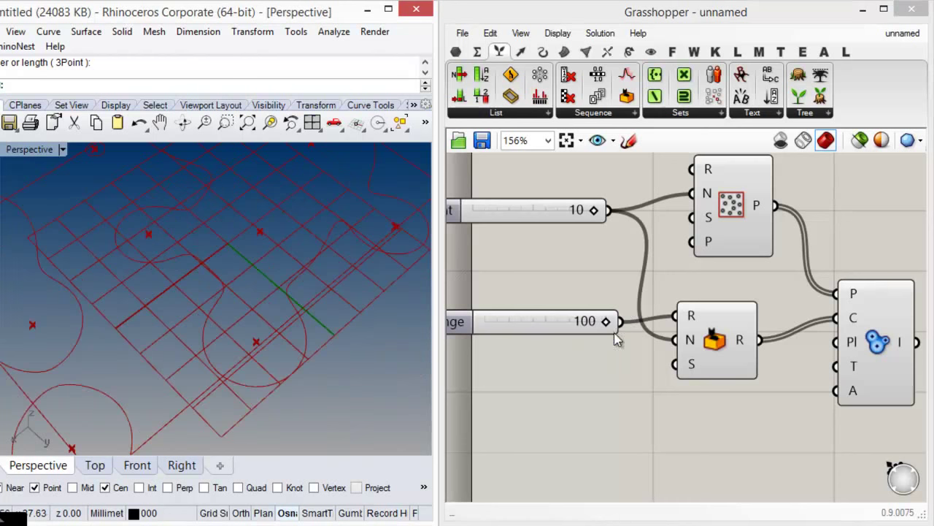
pyautogui.scroll(-5, 177, 277)
pyautogui.scroll(3, 153, 255)
pyautogui.moveTo(724, 400); pyautogui.dragTo(584, 292)
pyautogui.click(718, 408)
pyautogui.moveTo(729, 419); pyautogui.dragTo(551, 316)
pyautogui.click(625, 268)
pyautogui.moveTo(728, 418); pyautogui.dragTo(586, 301)
pyautogui.press('Delete')
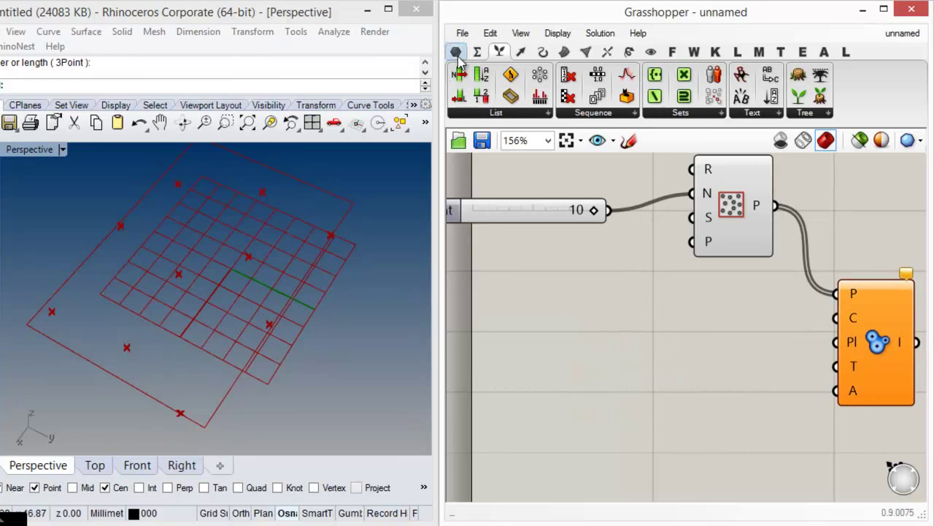
# Place a Gene Pool component beside MetaBall(t) Custom and enlarge it to show genes 0 to 9.
pyautogui.click(456, 52)
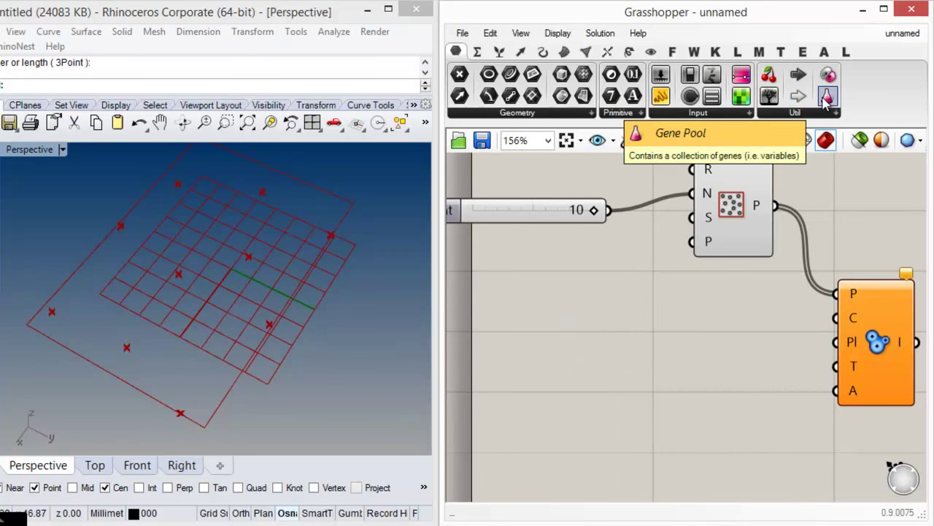
pyautogui.moveTo(827, 100); pyautogui.dragTo(654, 338)
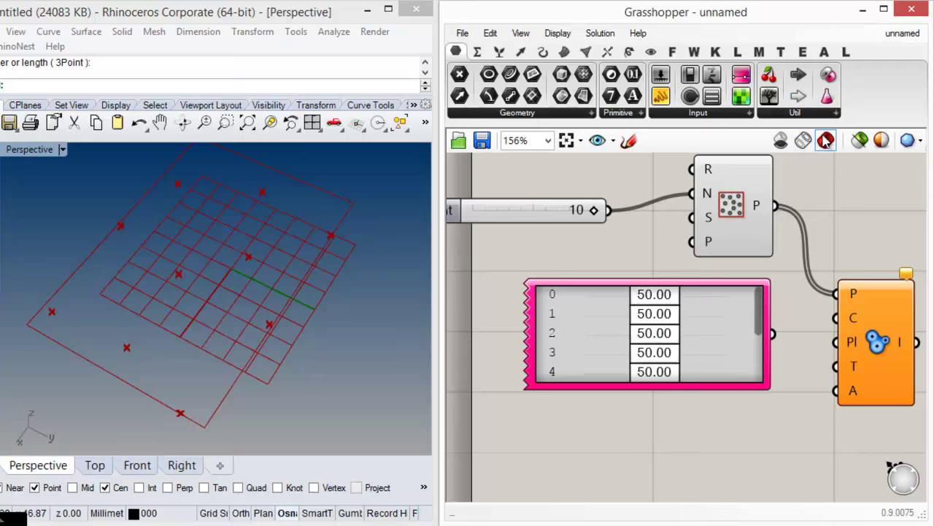
pyautogui.moveTo(731, 389); pyautogui.dragTo(686, 495)
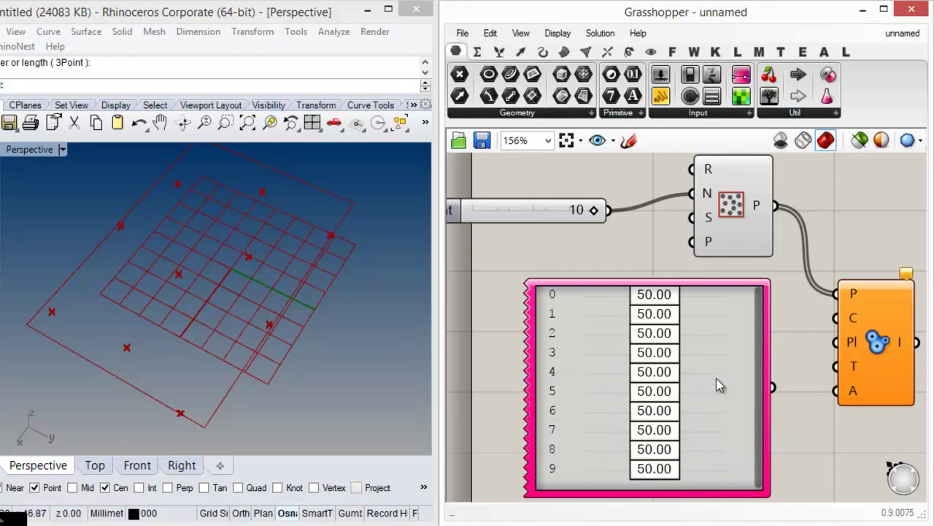
pyautogui.moveTo(716, 378); pyautogui.dragTo(655, 371)
# Confirm a gene count of 10 in the GeneList Editor and connect the Gene Pool to MetaBall(t) Custom's C input.
pyautogui.doubleClick(649, 351)
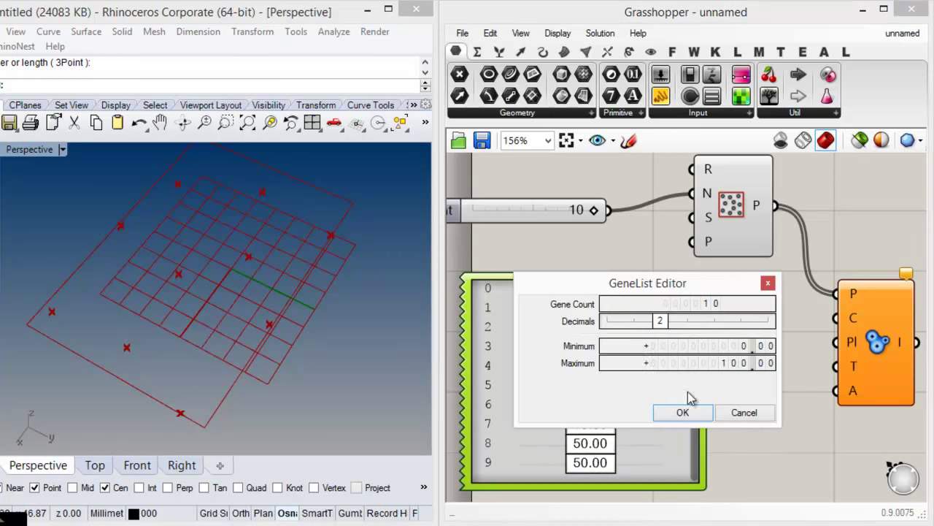
pyautogui.moveTo(709, 305); pyautogui.dragTo(707, 308)
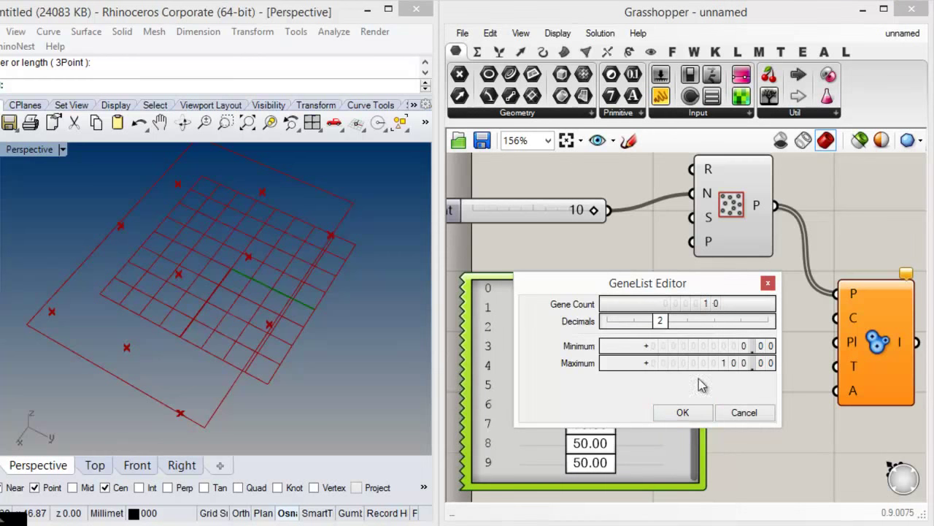
pyautogui.click(693, 413)
pyautogui.moveTo(708, 381); pyautogui.dragTo(837, 318)
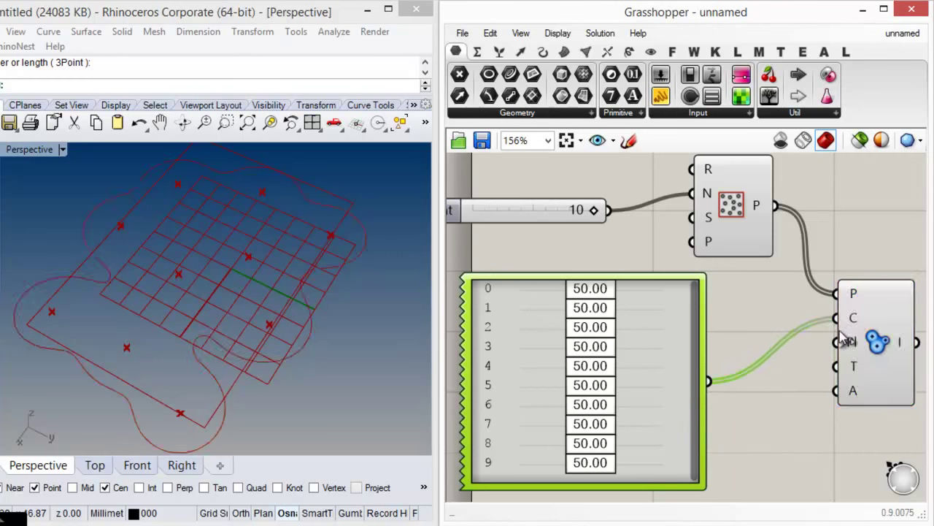
# Set Gene Pool genes 1 to 5 to about 39.89, 51.12, 33.72, 23.61 and 57.86.
pyautogui.moveTo(701, 346); pyautogui.dragTo(732, 335)
pyautogui.moveTo(637, 311); pyautogui.dragTo(641, 333)
pyautogui.moveTo(628, 346); pyautogui.dragTo(638, 387)
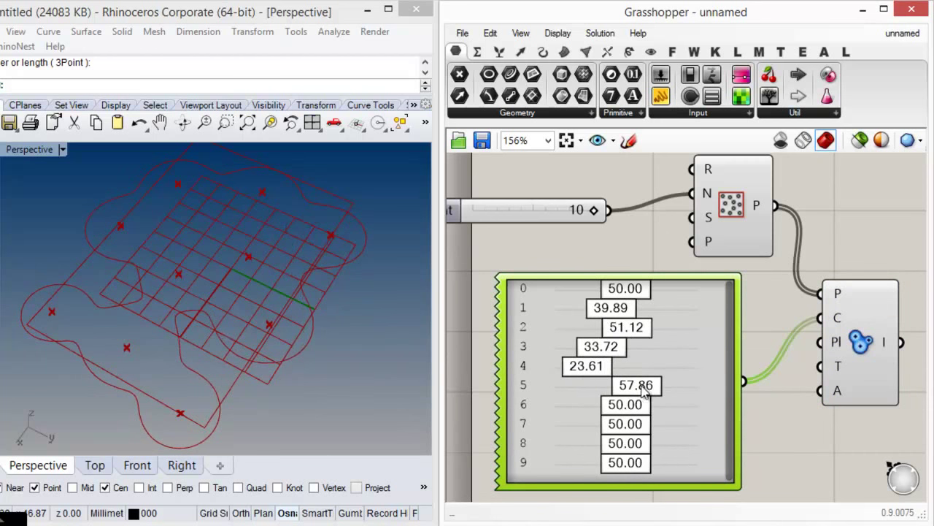
pyautogui.click(757, 395)
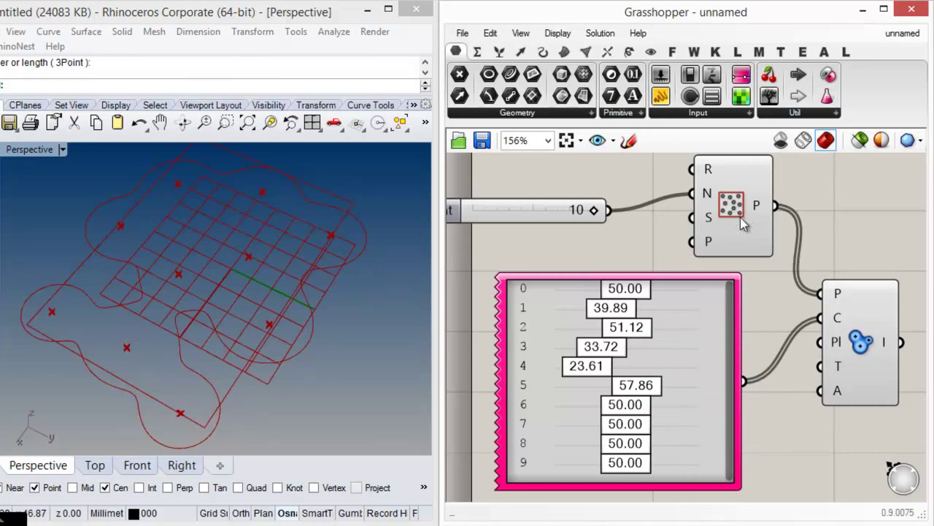
# Rearrange the Populate 2D and MetaBall(t) Custom components so they sit further apart on the canvas.
pyautogui.moveTo(741, 217); pyautogui.dragTo(725, 217)
pyautogui.moveTo(322, 278); pyautogui.dragTo(346, 283, button='right')
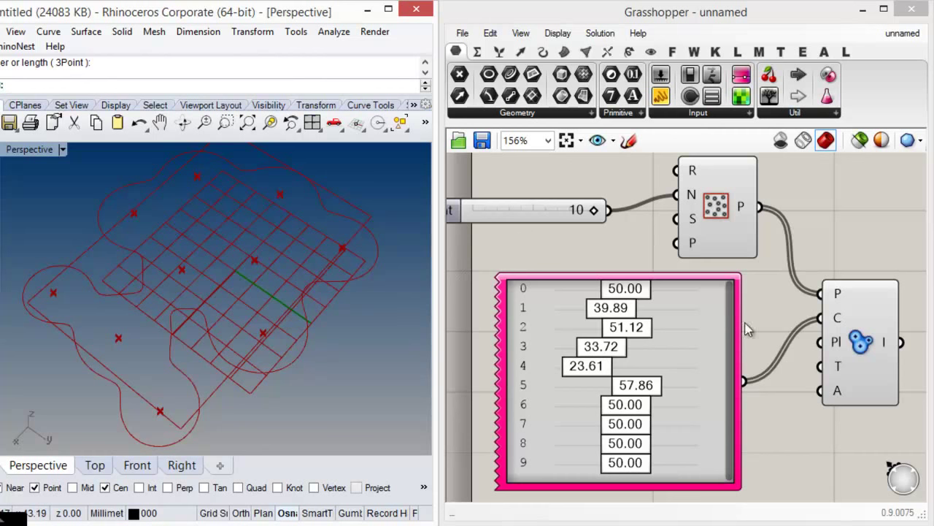
pyautogui.moveTo(754, 334); pyautogui.dragTo(703, 336, button='right')
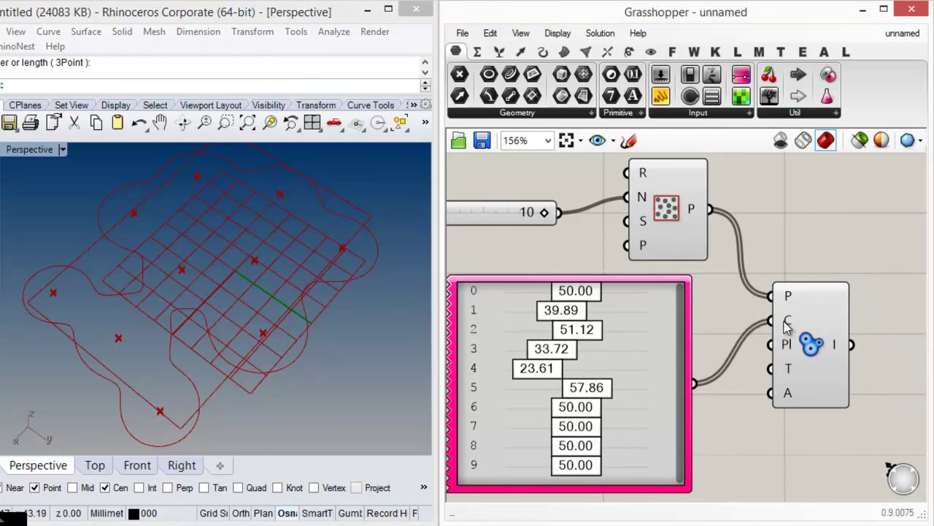
pyautogui.moveTo(810, 333); pyautogui.dragTo(825, 333)
# Hide the preview of the Populate 2D component and move MetaBall(t) Custom slightly further away from the Gene Pool.
pyautogui.moveTo(664, 206); pyautogui.dragTo(654, 205)
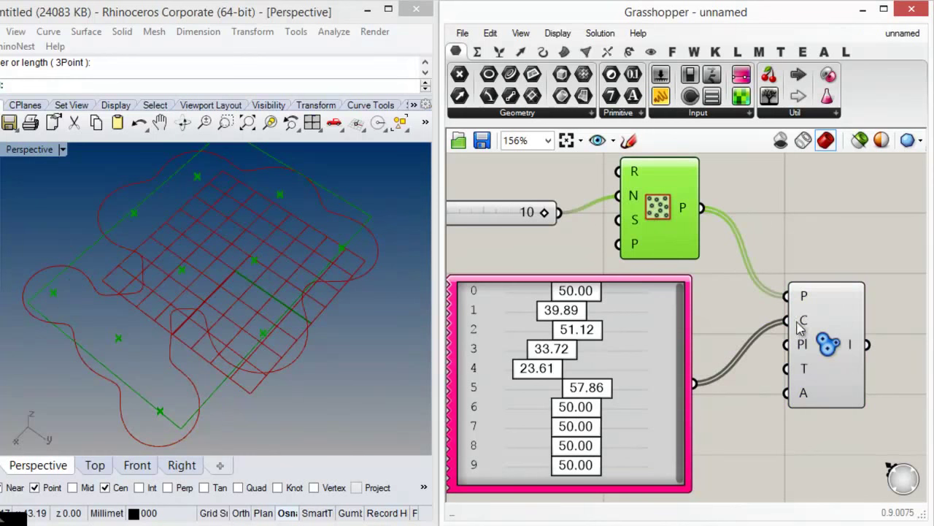
pyautogui.hotkey('ctrl', 'q')
pyautogui.click(754, 224)
pyautogui.moveTo(764, 260); pyautogui.dragTo(730, 260, button='right')
pyautogui.moveTo(791, 336); pyautogui.dragTo(821, 351)
pyautogui.click(804, 265)
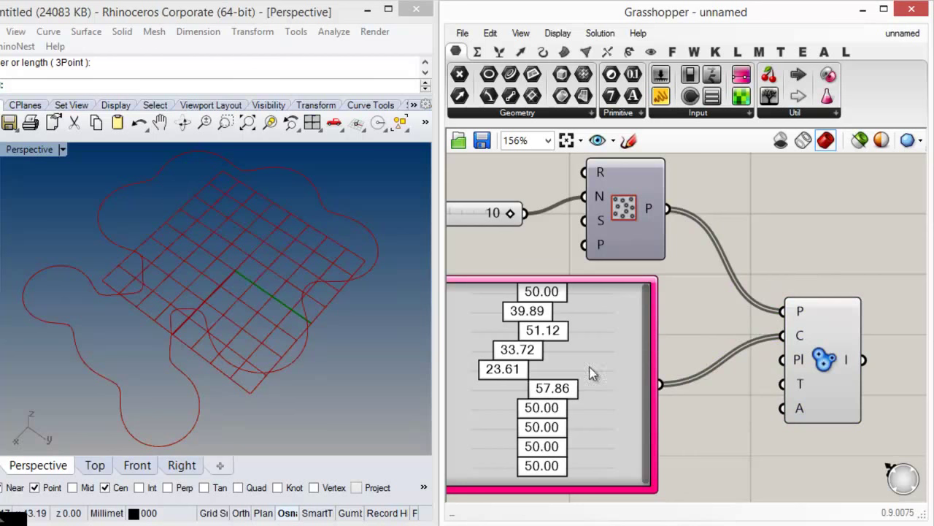
# Adjust the point charges by setting genes 0, 1, 5 and 6 to about 34.28, 25.29, 45.51 and 35.40.
pyautogui.moveTo(552, 394); pyautogui.dragTo(514, 394)
pyautogui.moveTo(798, 338)
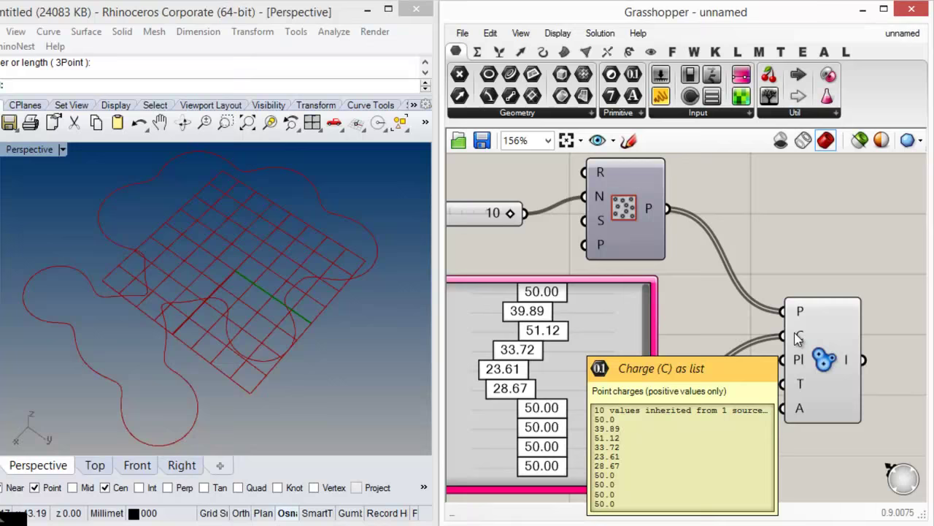
pyautogui.moveTo(525, 310)
pyautogui.mouseDown()
pyautogui.moveTo(491, 310)
pyautogui.moveTo(558, 294)
pyautogui.moveTo(486, 294)
pyautogui.moveTo(520, 313)
pyautogui.mouseUp()
pyautogui.moveTo(524, 392); pyautogui.dragTo(549, 393)
pyautogui.moveTo(548, 402); pyautogui.dragTo(557, 383)
pyautogui.moveTo(555, 389); pyautogui.dragTo(534, 394)
# Move the Gene Pool and MetaBall(t) Custom components closer together on the canvas.
pyautogui.moveTo(659, 330); pyautogui.dragTo(678, 350)
pyautogui.click(817, 359)
pyautogui.moveTo(819, 358); pyautogui.dragTo(801, 362)
pyautogui.click(777, 268)
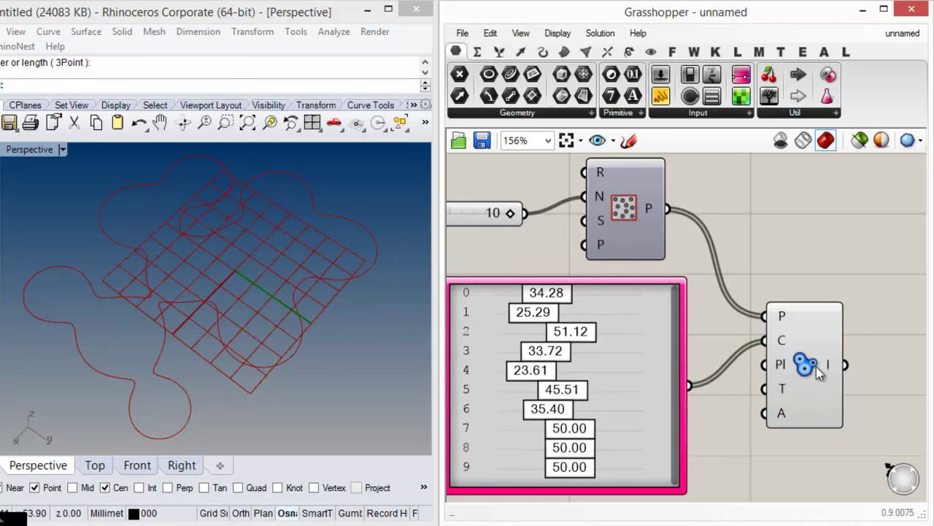
# Hide the preview of the MetaBall(t) Custom component.
pyautogui.click(817, 367)
pyautogui.hotkey('ctrl', 'q')
pyautogui.click(793, 281)
pyautogui.moveTo(814, 387); pyautogui.dragTo(727, 347, button='right')
pyautogui.moveTo(722, 332); pyautogui.dragTo(733, 348)
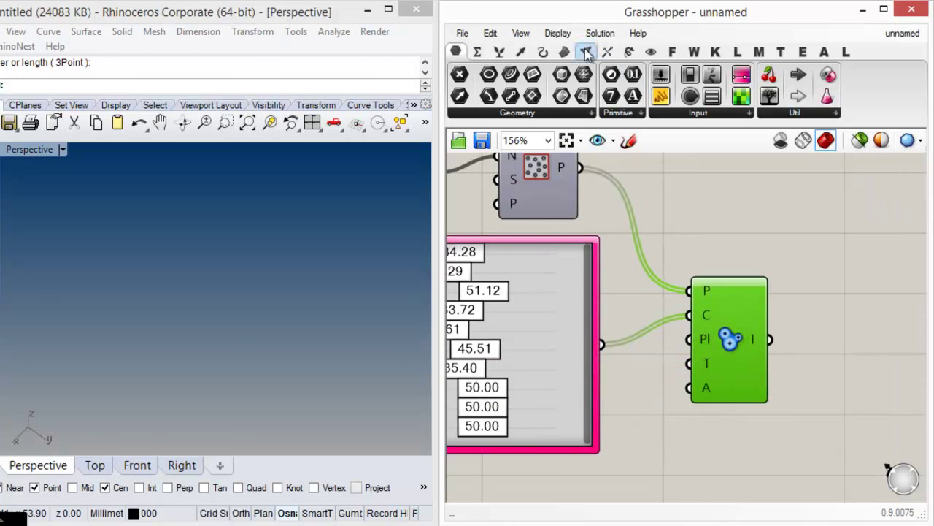
# Place a Curve parameter beside MetaBall(t) Custom and connect the component's I output to it.
pyautogui.moveTo(710, 340)
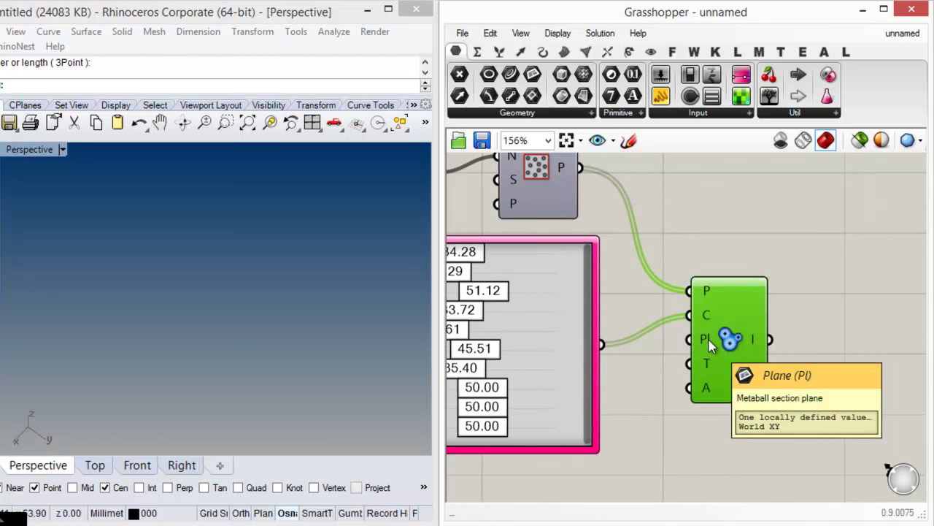
pyautogui.moveTo(717, 342); pyautogui.dragTo(766, 345)
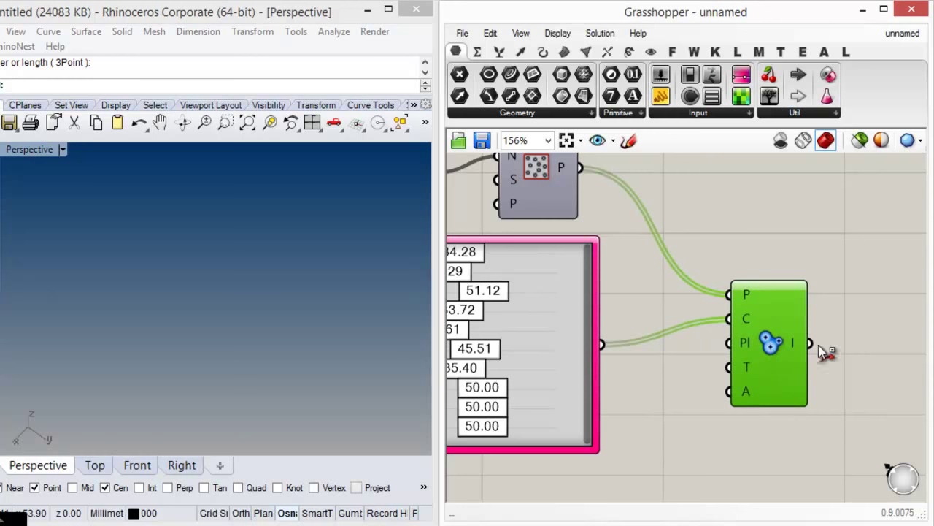
pyautogui.click(818, 344)
pyautogui.click(765, 358)
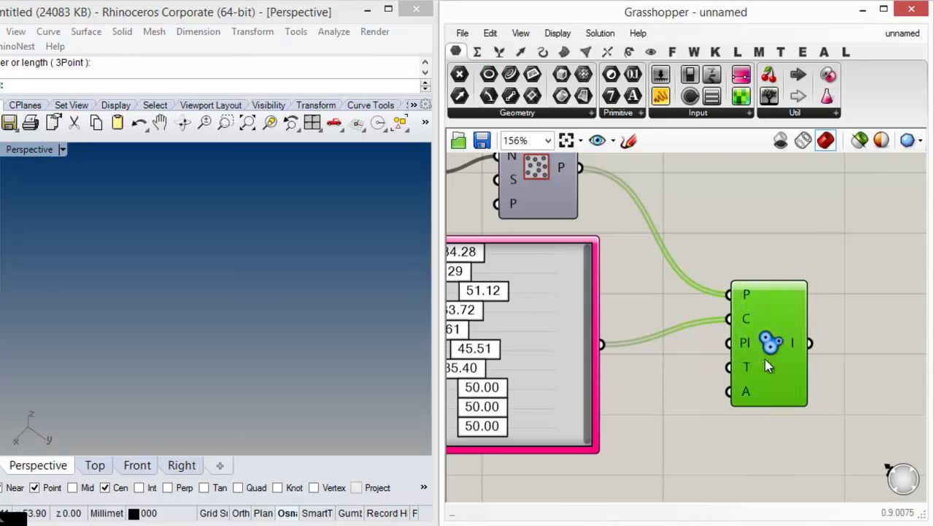
pyautogui.click(839, 378)
pyautogui.moveTo(511, 73); pyautogui.dragTo(860, 350)
pyautogui.click(831, 319)
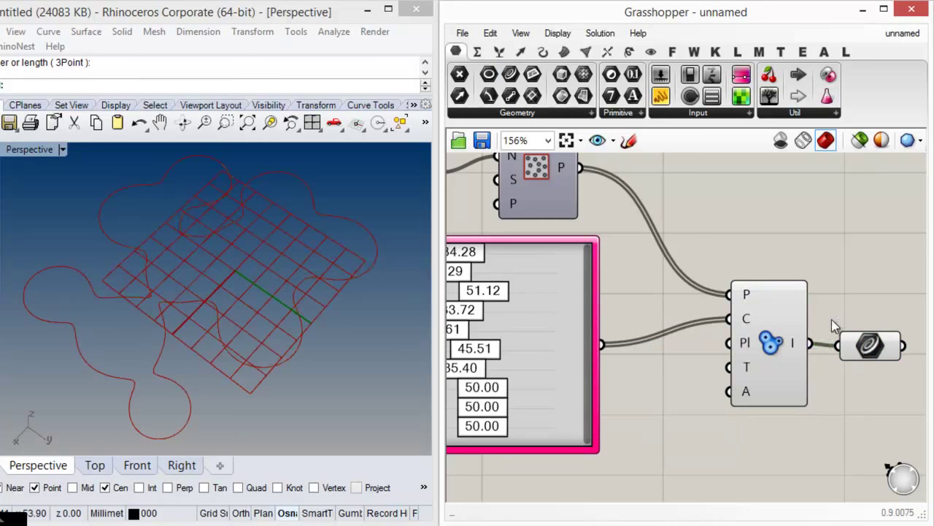
# Hide the MetaBall(t) Custom preview so only the Curve parameter displays the isocurve, and move the component lower on the canvas.
pyautogui.click(785, 342)
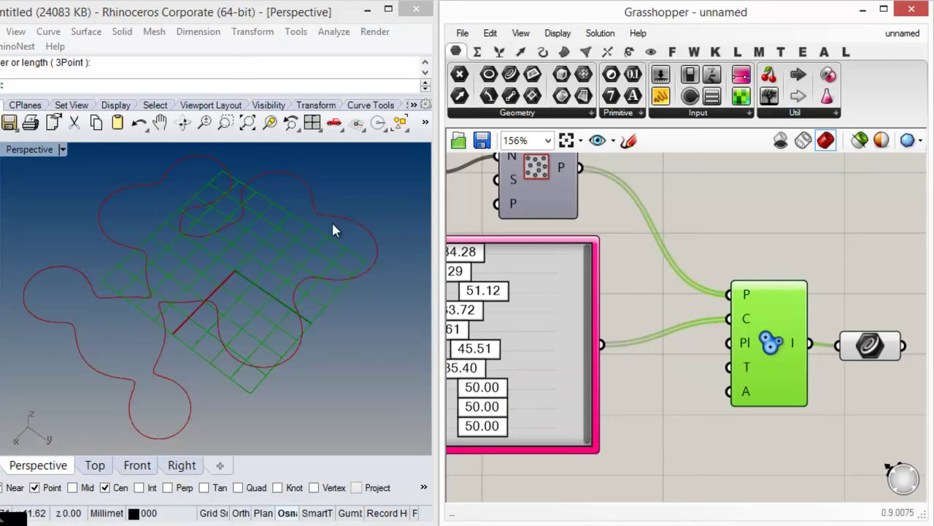
pyautogui.click(697, 349)
pyautogui.moveTo(771, 347); pyautogui.dragTo(763, 346)
pyautogui.click(844, 363)
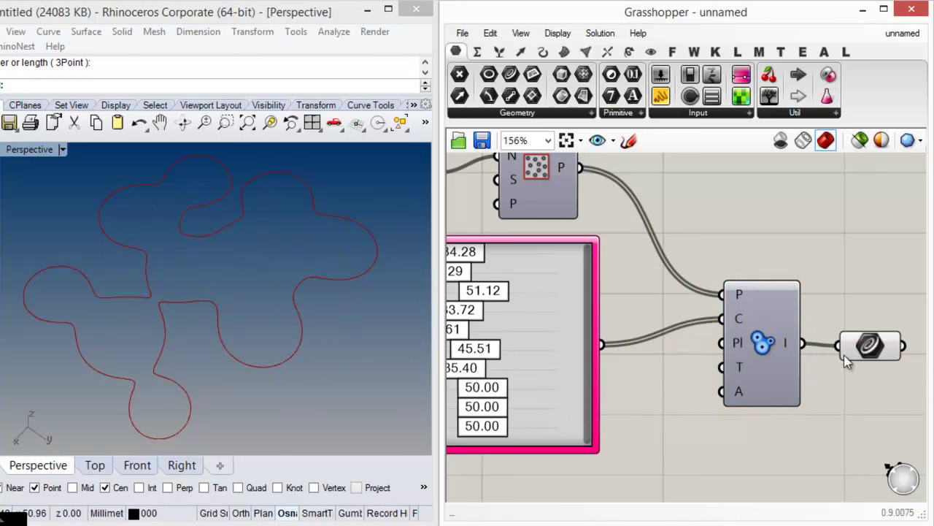
pyautogui.moveTo(780, 366); pyautogui.dragTo(810, 319, button='right')
pyautogui.moveTo(796, 313); pyautogui.dragTo(798, 380)
pyautogui.click(732, 231)
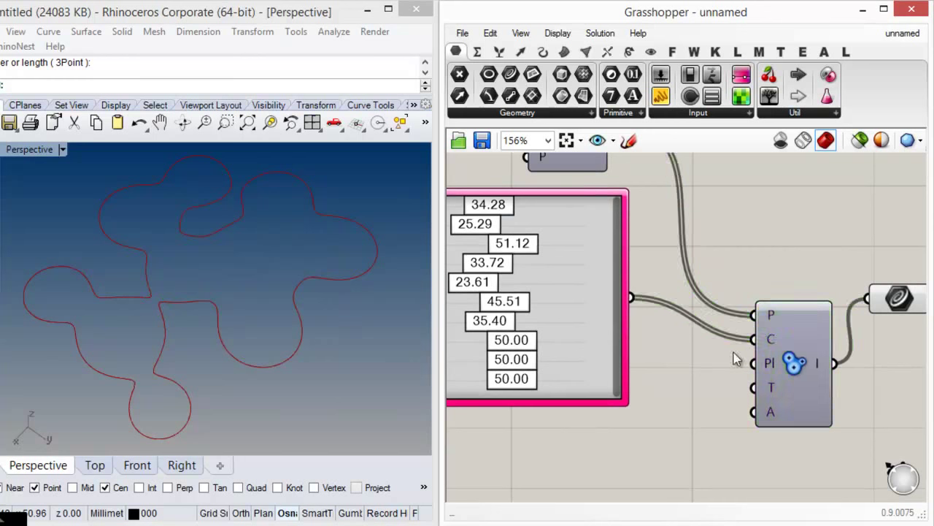
pyautogui.moveTo(738, 357); pyautogui.dragTo(783, 326, button='right')
pyautogui.moveTo(816, 336)
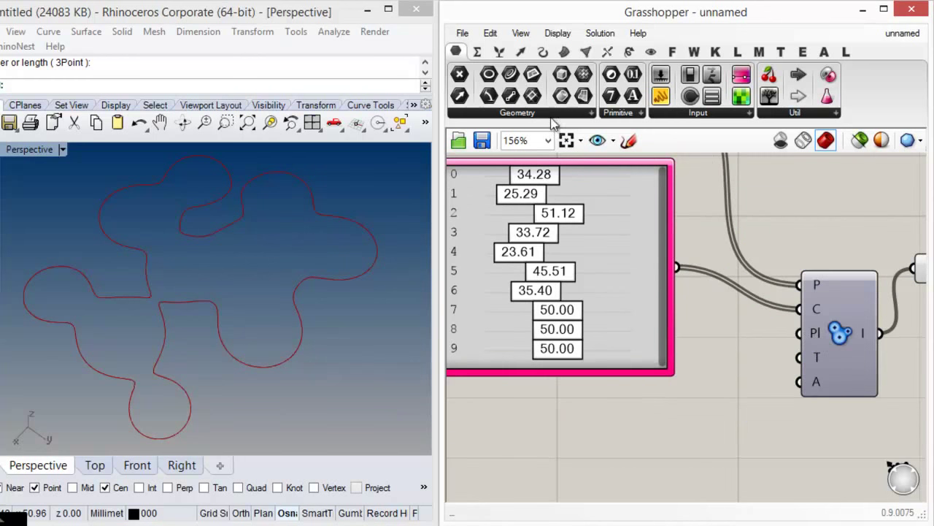
# Place a Line SDL component on the canvas below the Gene Pool.
pyautogui.click(527, 57)
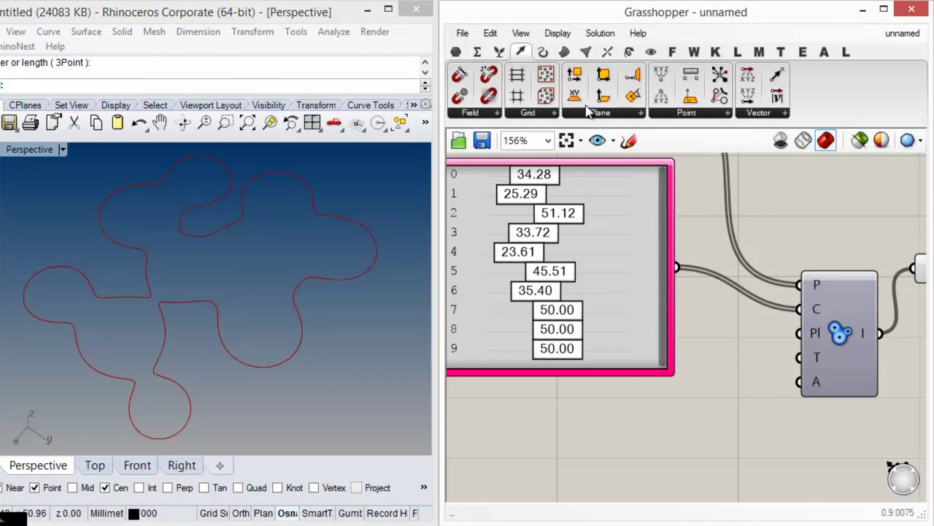
pyautogui.click(544, 52)
pyautogui.moveTo(655, 95); pyautogui.dragTo(583, 441)
pyautogui.click(635, 402)
pyautogui.moveTo(636, 401); pyautogui.dragTo(733, 338, button='right')
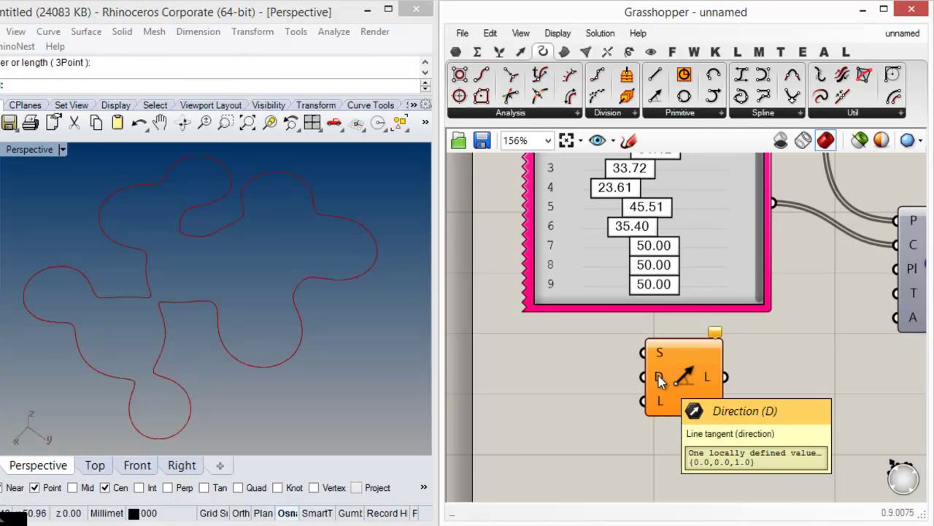
# Set the Line SDL's start point by picking a point in the Rhino Perspective viewport, and hide the component's preview.
pyautogui.moveTo(664, 397); pyautogui.dragTo(698, 398)
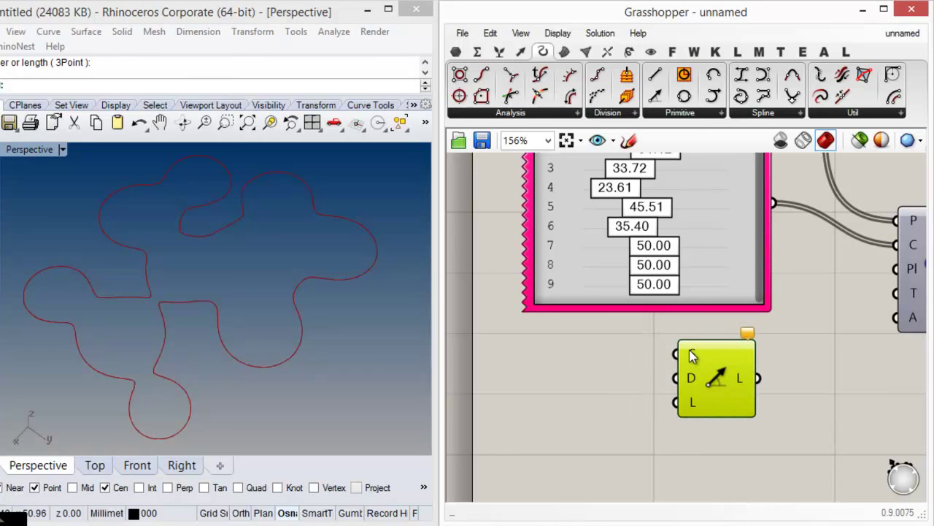
pyautogui.rightClick(692, 354)
pyautogui.click(758, 403)
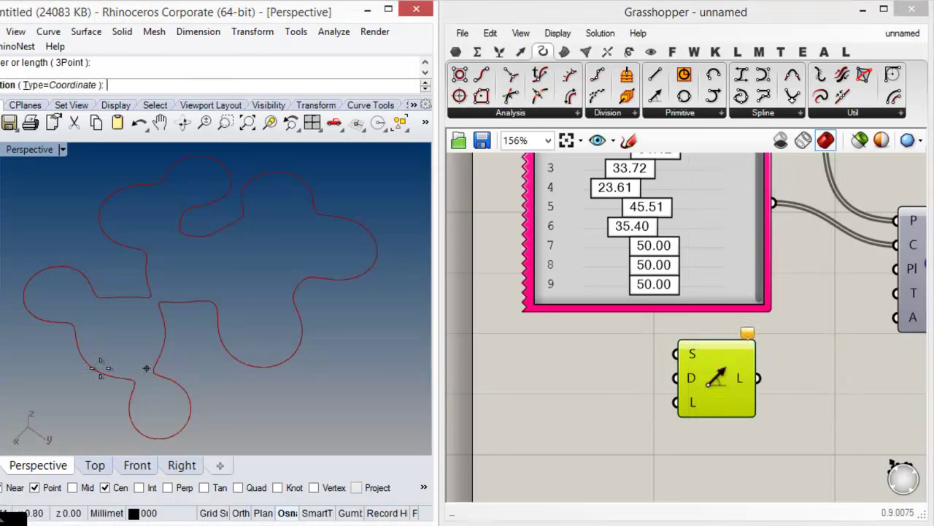
pyautogui.click(541, 386)
pyautogui.moveTo(706, 379); pyautogui.dragTo(648, 384)
pyautogui.click(708, 374)
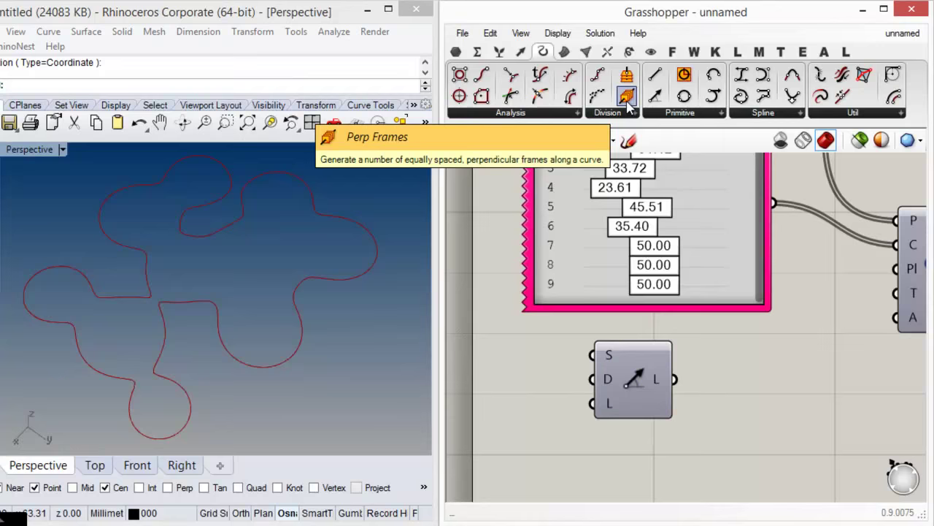
# Place a Perp Frames component beside Line SDL and connect the line output to its C input.
pyautogui.moveTo(628, 95); pyautogui.dragTo(748, 379)
pyautogui.moveTo(706, 356); pyautogui.dragTo(697, 381)
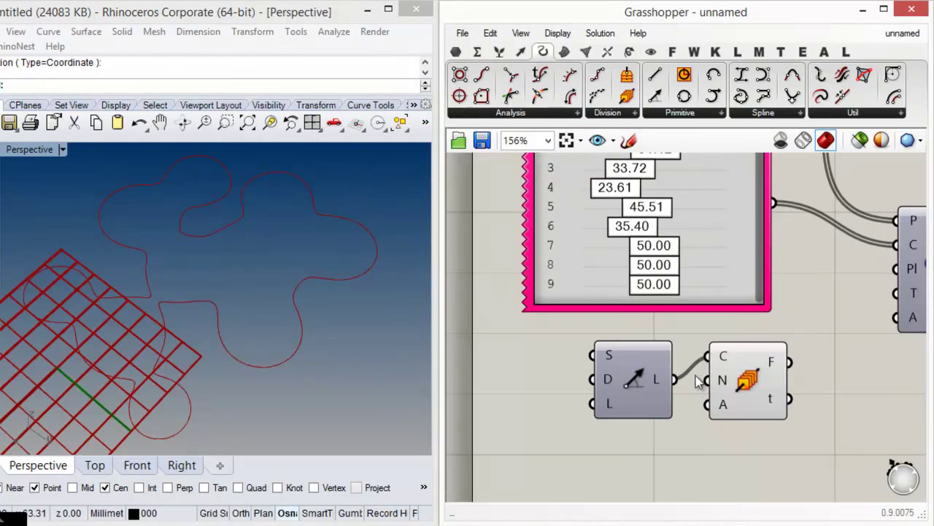
pyautogui.click(766, 390)
pyautogui.click(697, 398)
pyautogui.moveTo(213, 406); pyautogui.dragTo(315, 227, button='right')
pyautogui.scroll(-6, 311, 306)
pyautogui.moveTo(338, 271); pyautogui.dragTo(310, 280, button='right')
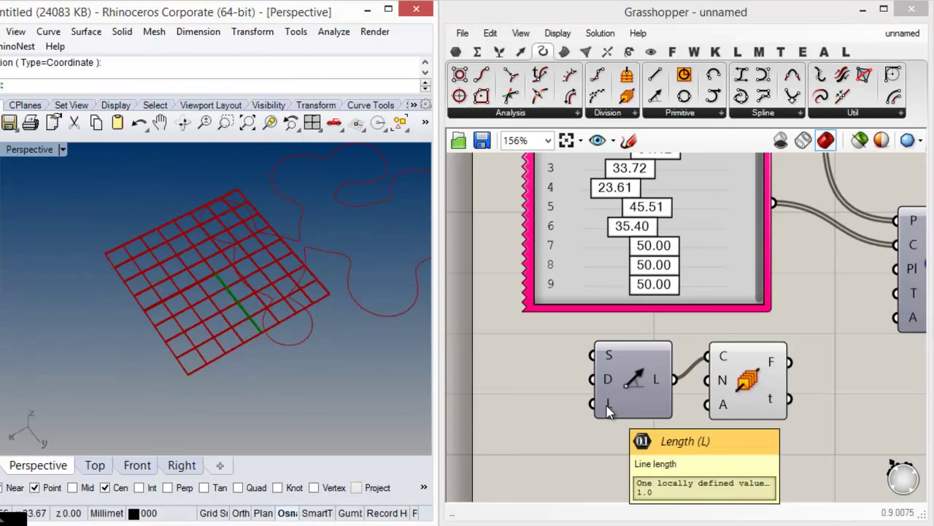
# Create a slider with value 10 and connect it to the L input of Line SDL.
pyautogui.doubleClick(480, 410)
pyautogui.write('10')
pyautogui.press('Return')
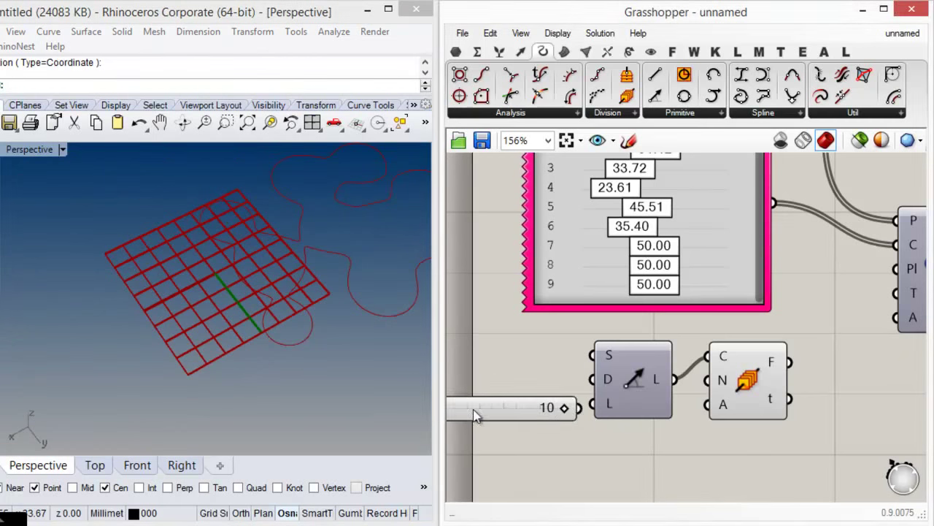
pyautogui.moveTo(316, 371); pyautogui.dragTo(236, 359, button='right')
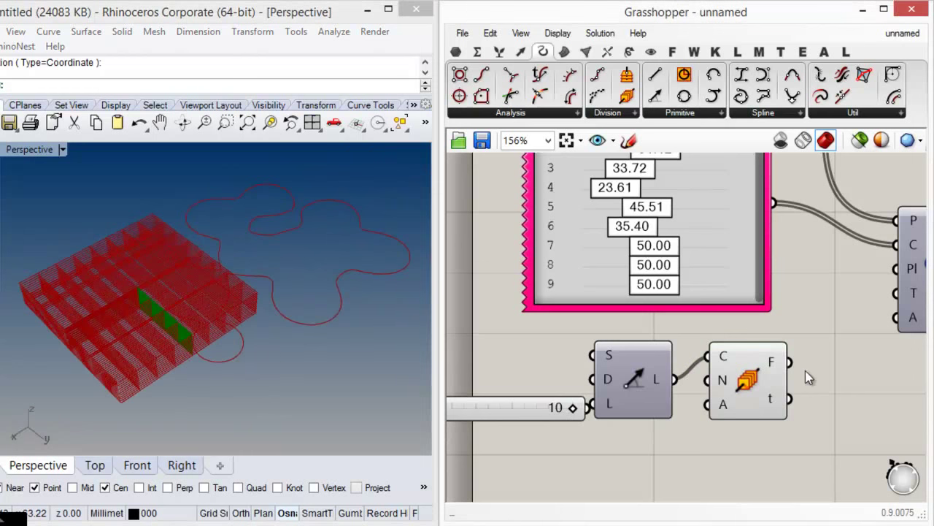
# Connect the F output of Perp Frames to MetaBall(t) Custom's Pl input to generate isocurves on every frame.
pyautogui.moveTo(808, 377); pyautogui.dragTo(733, 404, button='right')
pyautogui.moveTo(831, 308); pyautogui.dragTo(830, 305)
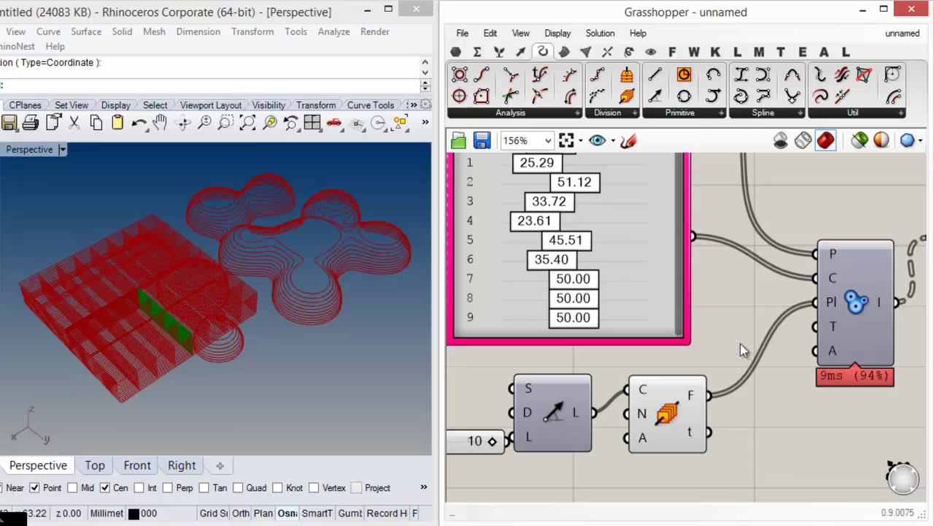
# Hide the preview of the Perp Frames component and examine the stacked isocurves around the metaballs.
pyautogui.moveTo(186, 343); pyautogui.dragTo(338, 288, button='right')
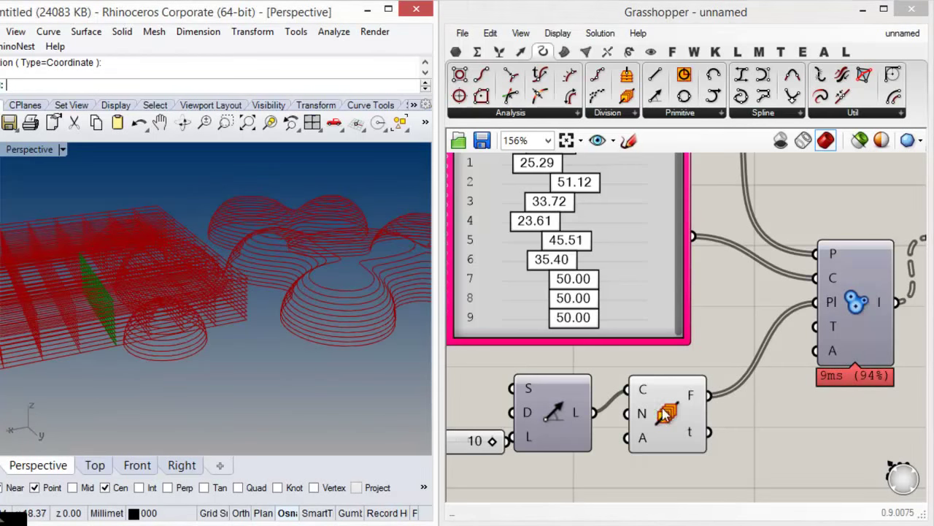
pyautogui.click(664, 415)
pyautogui.click(730, 418)
pyautogui.moveTo(219, 307); pyautogui.dragTo(234, 355, button='right')
pyautogui.scroll(5, 381, 307)
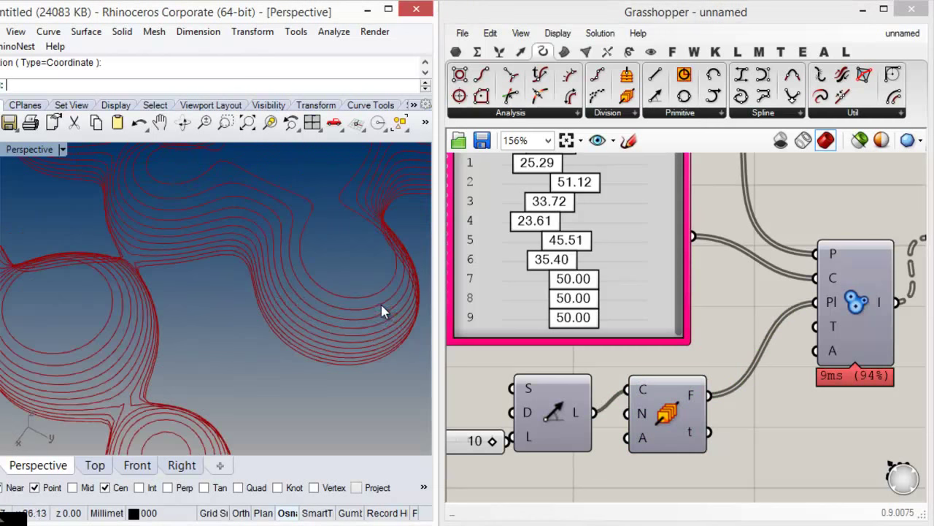
pyautogui.moveTo(508, 236); pyautogui.dragTo(560, 377, button='right')
pyautogui.click(683, 190)
pyautogui.click(757, 229)
pyautogui.moveTo(287, 388); pyautogui.dragTo(326, 306, button='right')
pyautogui.click(683, 201)
pyautogui.click(729, 227)
pyautogui.moveTo(146, 289); pyautogui.dragTo(247, 302, button='right')
# Reposition the Length slider beside the Line SDL component's L input.
pyautogui.moveTo(717, 326); pyautogui.dragTo(701, 240, button='right')
pyautogui.scroll(-3, 704, 271)
pyautogui.scroll(2, 644, 394)
pyautogui.click(502, 420)
pyautogui.moveTo(501, 420); pyautogui.dragTo(493, 422)
pyautogui.click(641, 409)
pyautogui.moveTo(614, 414)
pyautogui.mouseDown()
pyautogui.moveTo(547, 416)
pyautogui.moveTo(617, 414)
pyautogui.mouseUp()
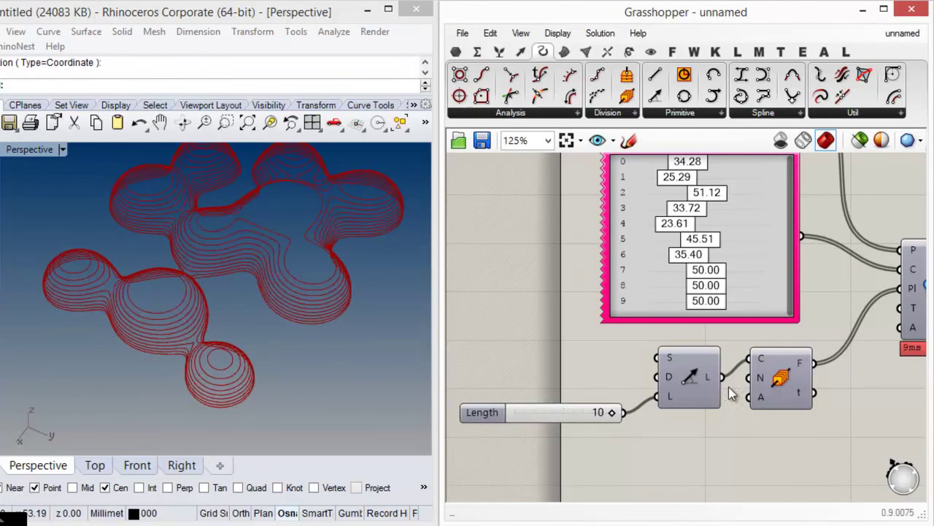
# Show the Perp Frames preview to check the section planes, and hide it again.
pyautogui.click(777, 383)
pyautogui.hotkey('ctrl', 'q')
pyautogui.hotkey('ctrl', 'q')
pyautogui.click(773, 429)
# Place a Unit Y component beside Line SDL and connect its vector output to the D input.
pyautogui.click(519, 52)
pyautogui.click(757, 113)
pyautogui.moveTo(834, 228); pyautogui.dragTo(582, 385)
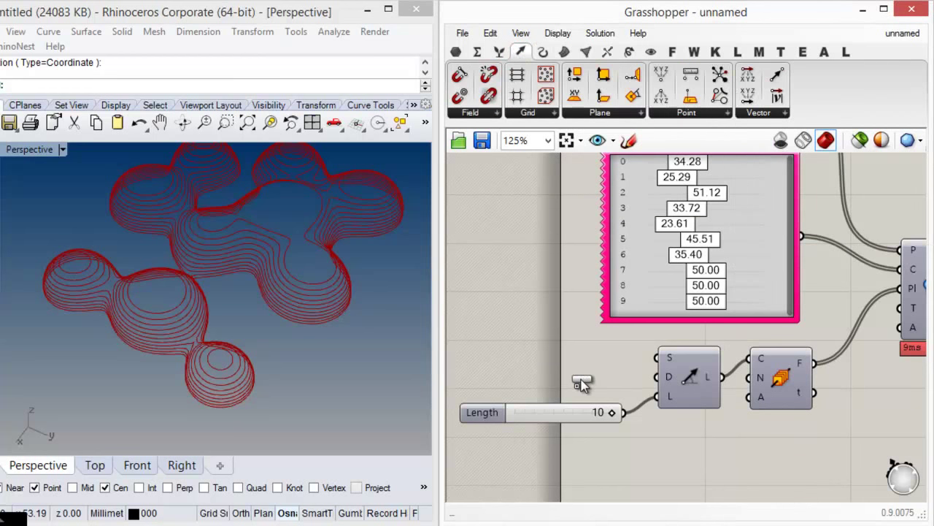
pyautogui.moveTo(658, 377); pyautogui.dragTo(621, 381)
pyautogui.moveTo(197, 289); pyautogui.dragTo(281, 276, button='right')
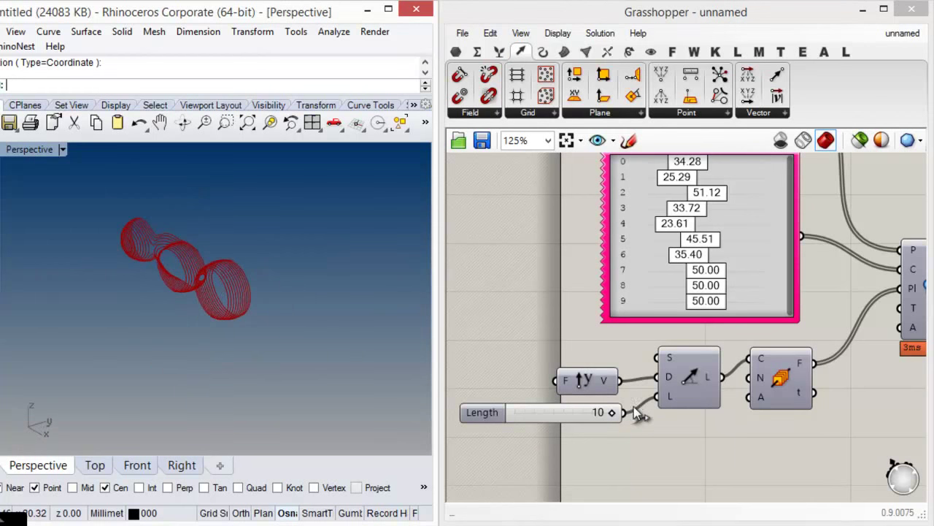
# Create a slider with value 100 for Line SDL's L input, delete the old slider of 10 and put the new one in its place.
pyautogui.doubleClick(543, 445)
pyautogui.write('100')
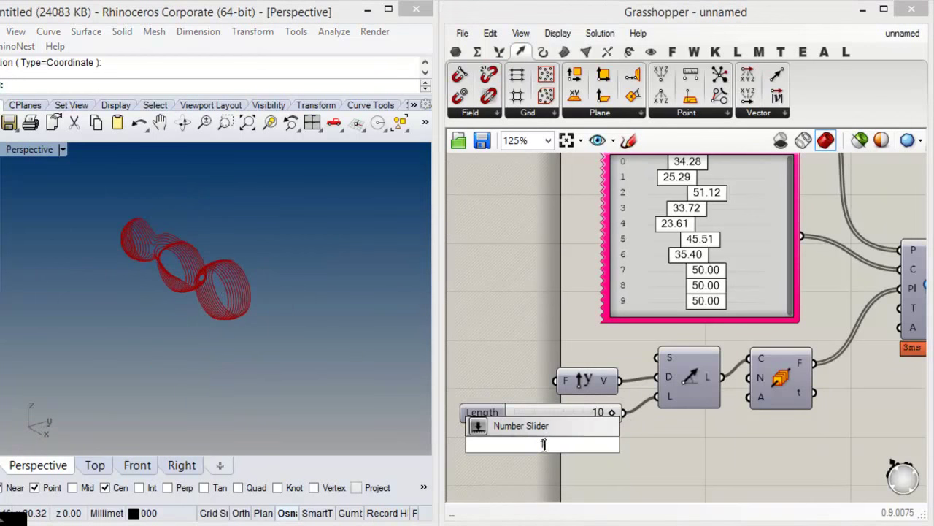
pyautogui.press('Return')
pyautogui.moveTo(655, 397); pyautogui.dragTo(628, 444)
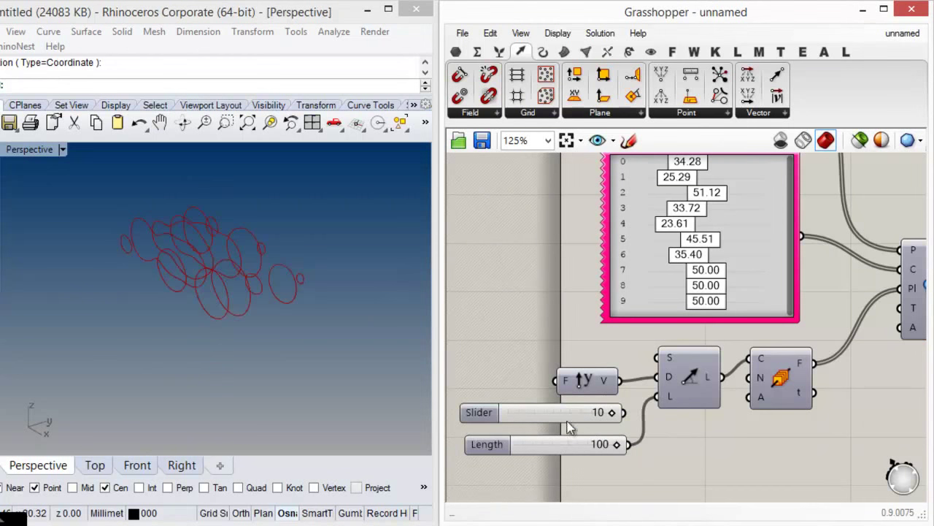
pyautogui.press('Delete')
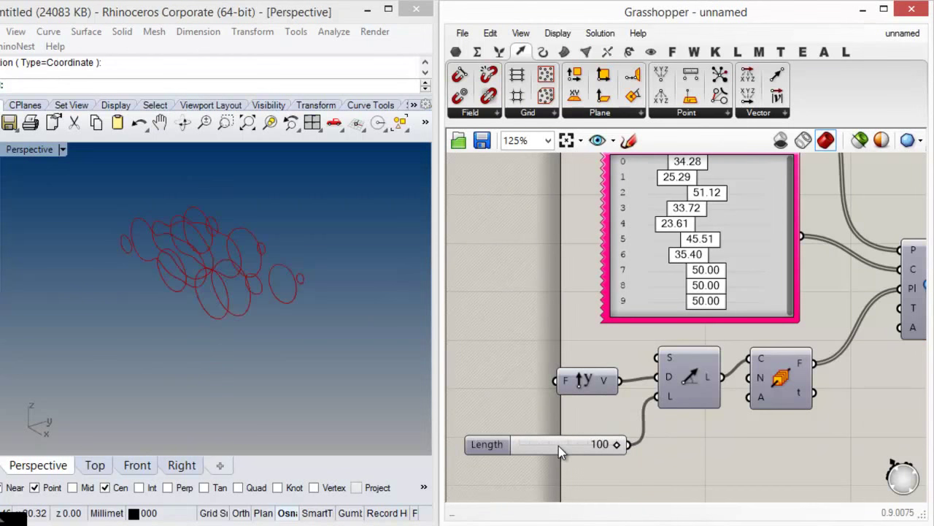
pyautogui.moveTo(558, 446); pyautogui.dragTo(553, 422)
# Move Perp Frames slightly aside, show the Line SDL preview and set the Length slider to 50.
pyautogui.moveTo(781, 387); pyautogui.dragTo(797, 413)
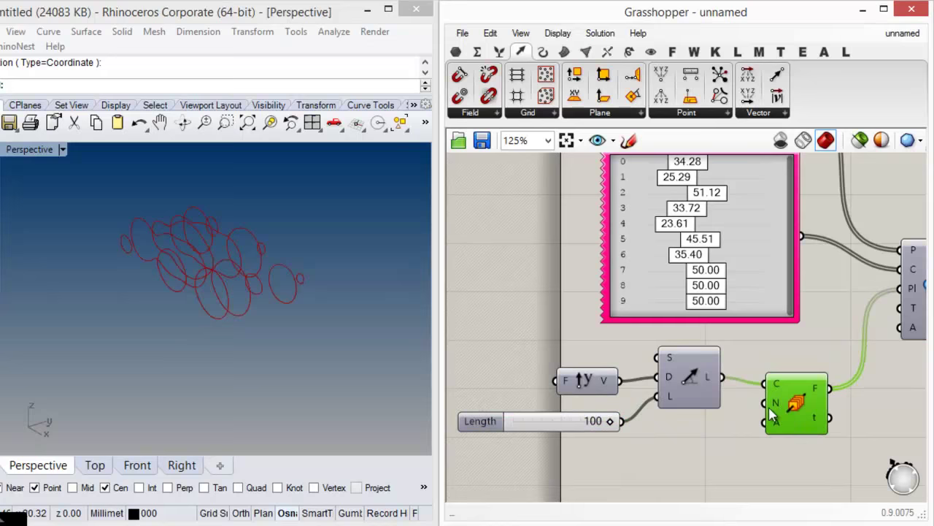
pyautogui.click(690, 393)
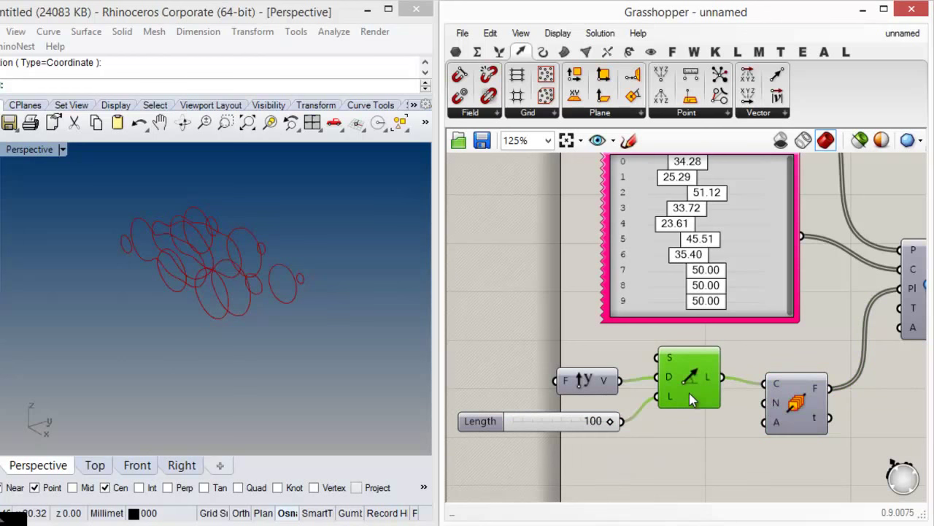
pyautogui.click(689, 429)
pyautogui.moveTo(241, 321); pyautogui.dragTo(193, 360, button='right')
pyautogui.moveTo(183, 321); pyautogui.dragTo(215, 307, button='right')
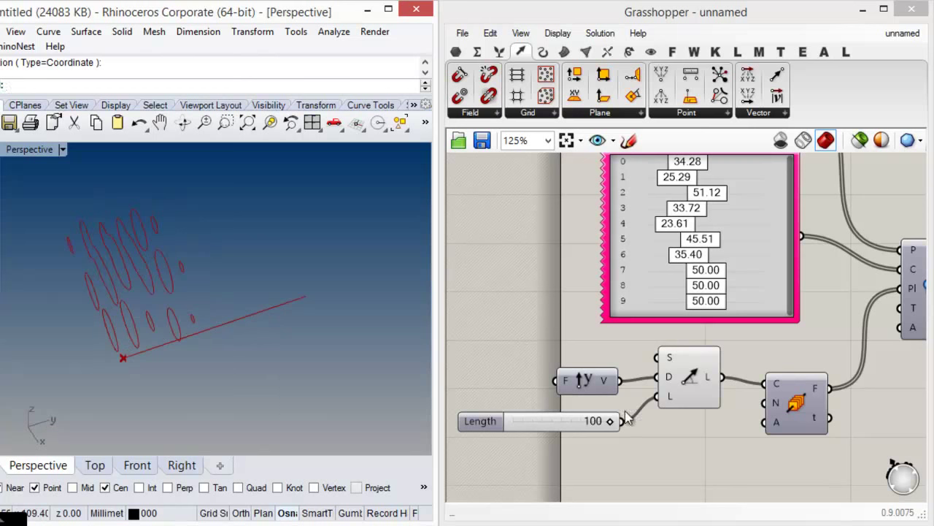
pyautogui.moveTo(612, 422); pyautogui.dragTo(563, 427)
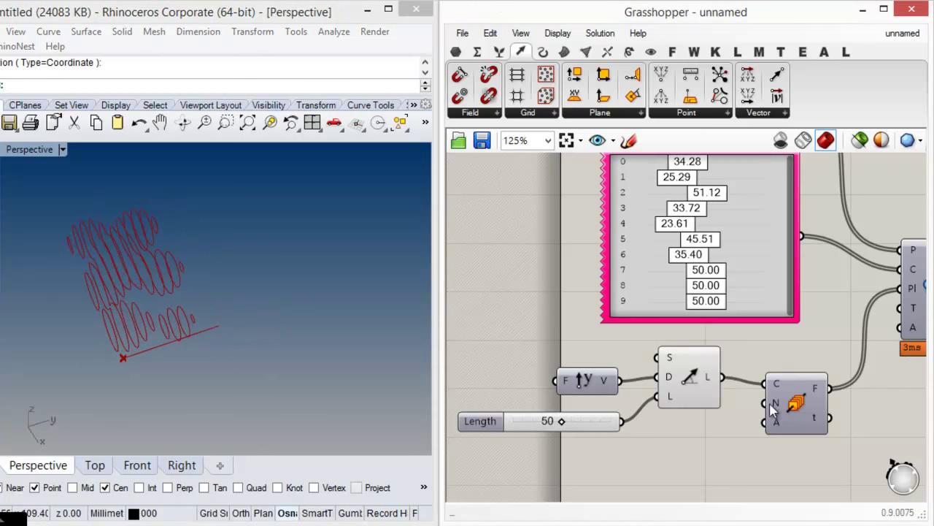
# Create a slider with value 100 and connect it to the N input of Perp Frames as the frame count.
pyautogui.moveTo(774, 406)
pyautogui.doubleClick(691, 454)
pyautogui.write('100')
pyautogui.press('Return')
pyautogui.moveTo(766, 424); pyautogui.dragTo(769, 454)
pyautogui.moveTo(675, 450); pyautogui.dragTo(633, 452)
pyautogui.click(653, 440)
# Set the Length slider to 100 and look at the resulting isocurve spacing.
pyautogui.moveTo(155, 282); pyautogui.dragTo(313, 307, button='right')
pyautogui.scroll(6, 239, 321)
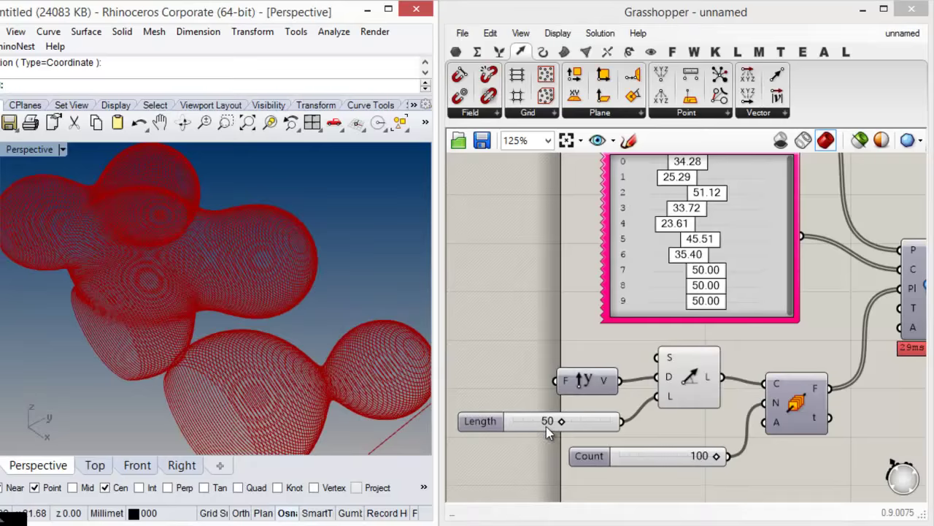
pyautogui.moveTo(561, 422); pyautogui.dragTo(634, 425)
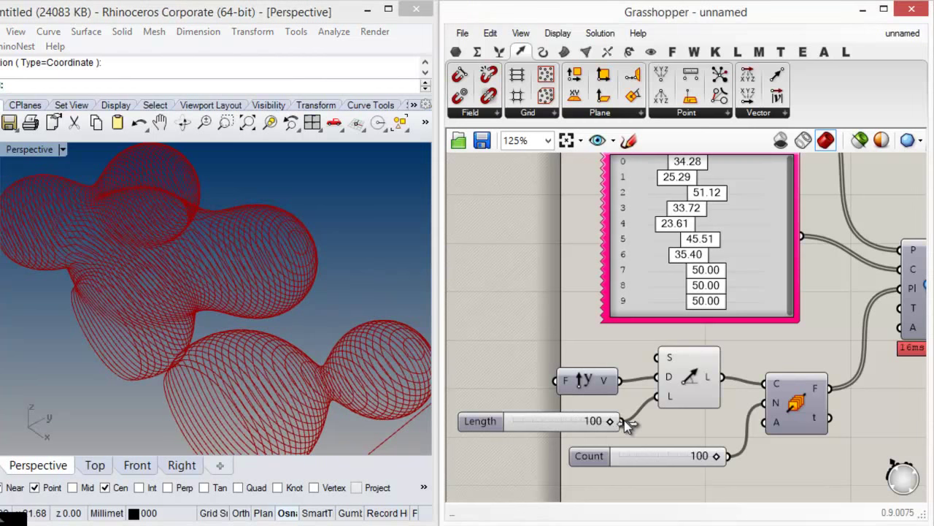
pyautogui.scroll(-5, 204, 303)
# Check the frames along the Y direction by showing the Perp Frames preview, and hide it again.
pyautogui.click(775, 418)
pyautogui.hotkey('ctrl', 'q')
pyautogui.moveTo(252, 315); pyautogui.dragTo(303, 362, button='right')
pyautogui.click(791, 459)
pyautogui.click(791, 427)
pyautogui.hotkey('ctrl', 'q')
pyautogui.click(782, 458)
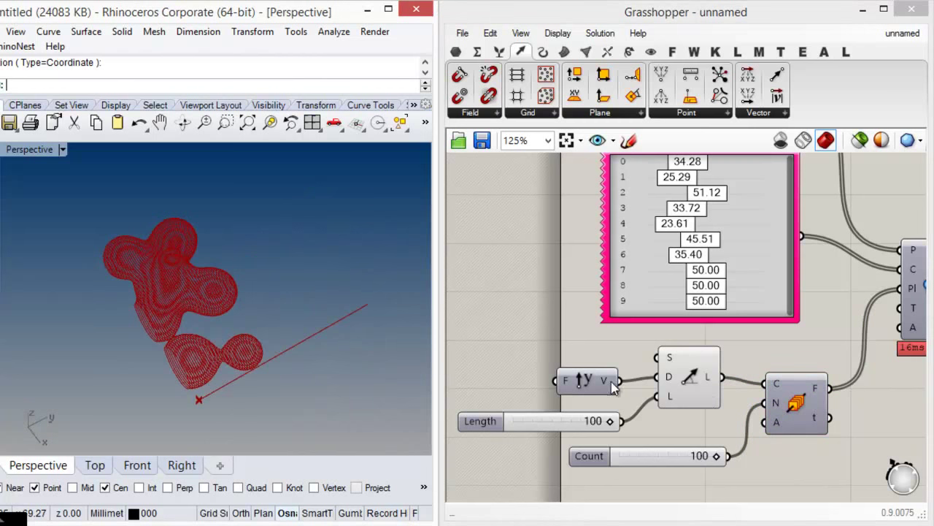
# Disconnect the Unit Y component from Line SDL's D input and delete it.
pyautogui.keyDown('ctrl'); pyautogui.moveTo(626, 386); pyautogui.dragTo(619, 380); pyautogui.keyUp('ctrl')
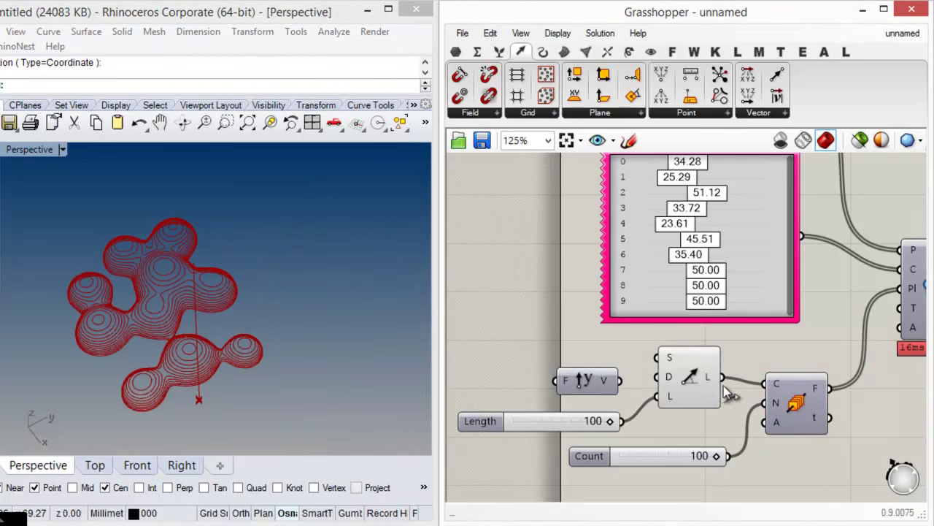
pyautogui.click(598, 382)
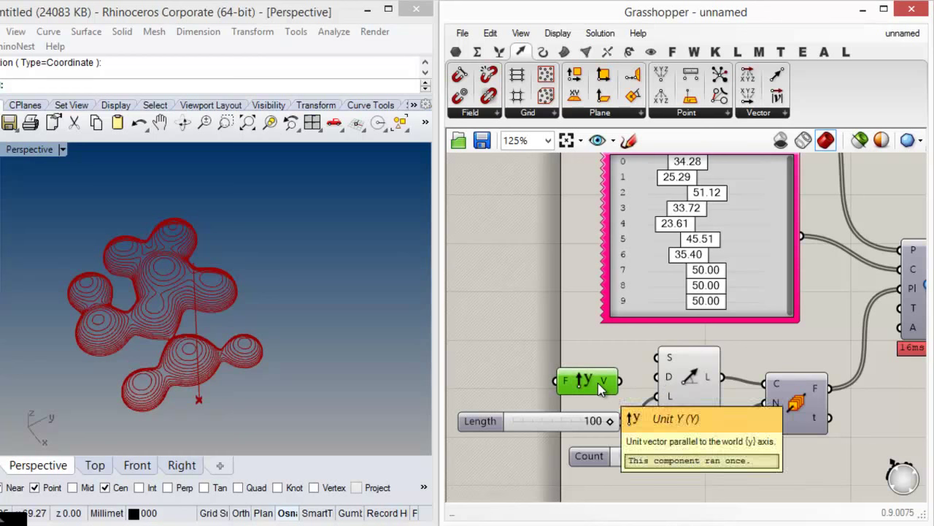
pyautogui.press('Delete')
pyautogui.moveTo(197, 343); pyautogui.dragTo(281, 292, button='right')
pyautogui.scroll(5, 195, 313)
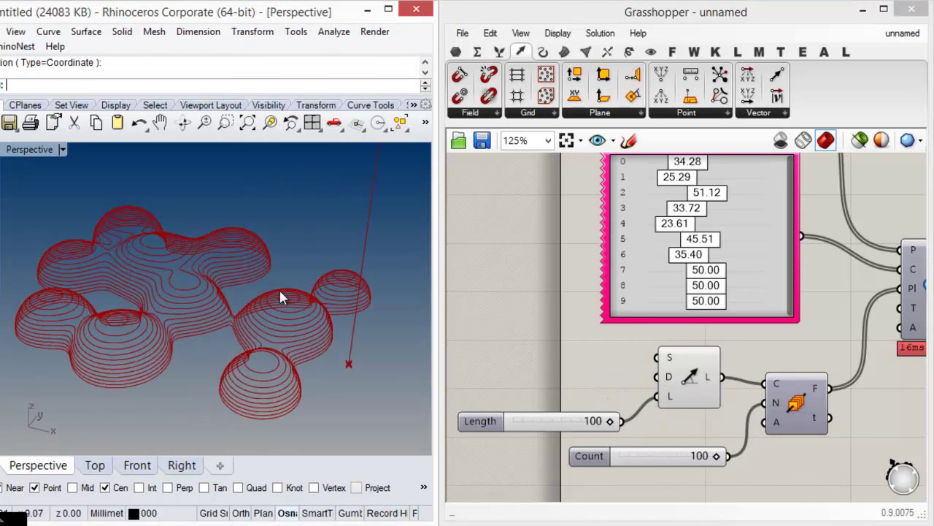
# With the Perp Frames preview shown, set the Count slider to 37 and the Length slider to 51.
pyautogui.moveTo(719, 458); pyautogui.dragTo(668, 457)
pyautogui.moveTo(610, 425); pyautogui.dragTo(548, 423)
pyautogui.click(810, 416)
pyautogui.hotkey('ctrl', 'q')
pyautogui.click(779, 355)
pyautogui.moveTo(309, 380); pyautogui.dragTo(265, 317, button='right')
pyautogui.moveTo(549, 424)
pyautogui.mouseDown()
pyautogui.moveTo(562, 419)
pyautogui.moveTo(553, 422)
pyautogui.mouseUp()
pyautogui.moveTo(672, 459)
pyautogui.mouseDown()
pyautogui.moveTo(688, 457)
pyautogui.moveTo(621, 457)
pyautogui.moveTo(659, 458)
pyautogui.mouseUp()
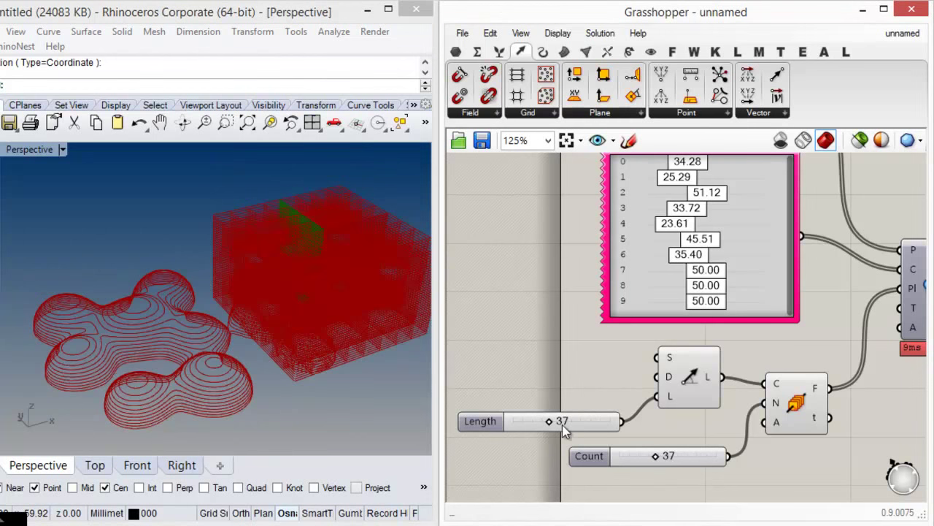
pyautogui.moveTo(553, 423); pyautogui.dragTo(562, 420)
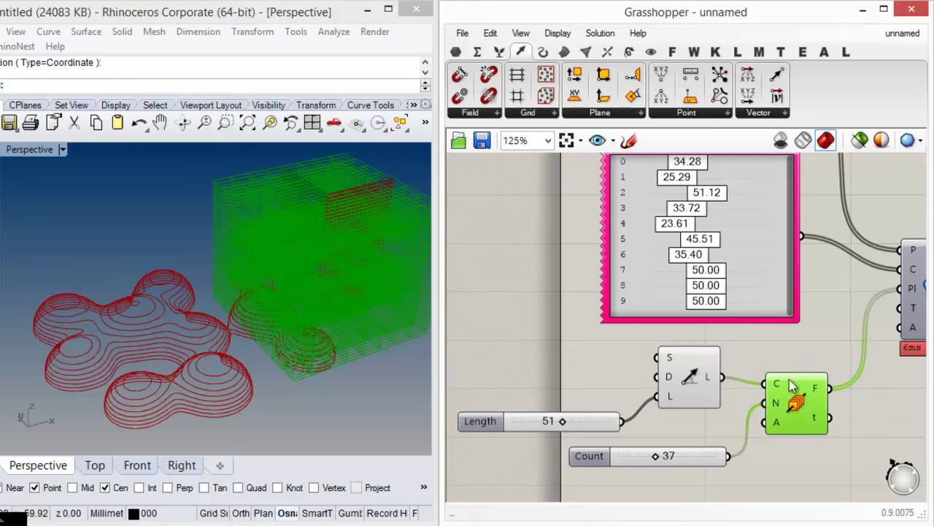
# Hide the previews of Perp Frames and Line SDL so only the isocurves are displayed.
pyautogui.click(710, 377)
pyautogui.hotkey('ctrl', 'q')
pyautogui.click(755, 362)
pyautogui.moveTo(268, 259); pyautogui.dragTo(187, 313, button='right')
pyautogui.scroll(5, 245, 293)
pyautogui.scroll(-2, 269, 295)
pyautogui.scroll(4, 269, 294)
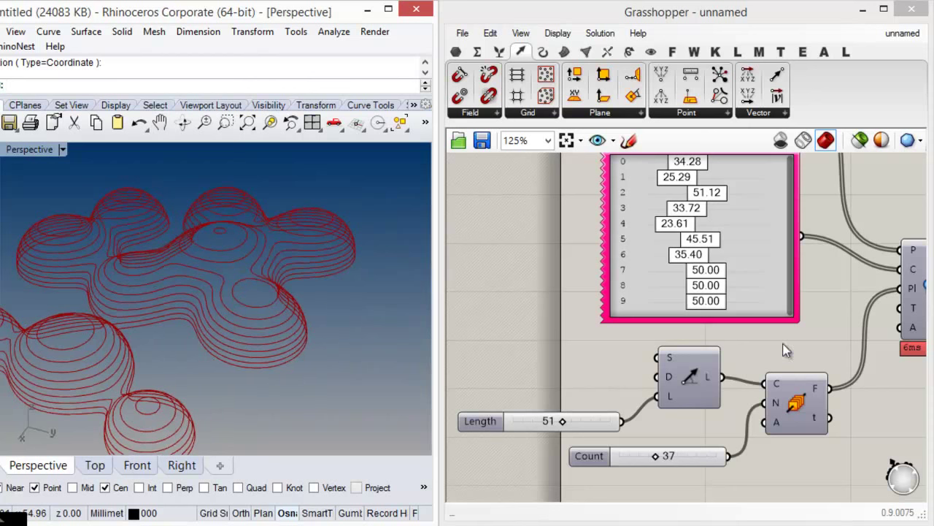
# Adjust the Gene Pool charges, setting gene 0 to 50.28, gene 7 to 30.14, gene 8 to 50.55 and gene 9 to 73.17.
pyautogui.scroll(-3, 761, 347)
pyautogui.scroll(-1, 666, 334)
pyautogui.keyDown('shift'); pyautogui.moveTo(104, 277); pyautogui.dragTo(149, 262, button='right'); pyautogui.keyUp('shift')
pyautogui.scroll(4, 612, 286)
pyautogui.moveTo(612, 285); pyautogui.dragTo(642, 370, button='right')
pyautogui.moveTo(657, 395)
pyautogui.mouseDown()
pyautogui.moveTo(701, 395)
pyautogui.moveTo(595, 401)
pyautogui.moveTo(682, 410)
pyautogui.moveTo(652, 410)
pyautogui.mouseUp()
pyautogui.moveTo(219, 286); pyautogui.dragTo(295, 307, button='right')
pyautogui.scroll(-3, 221, 307)
pyautogui.moveTo(653, 395); pyautogui.dragTo(691, 436)
pyautogui.moveTo(641, 266); pyautogui.dragTo(664, 262)
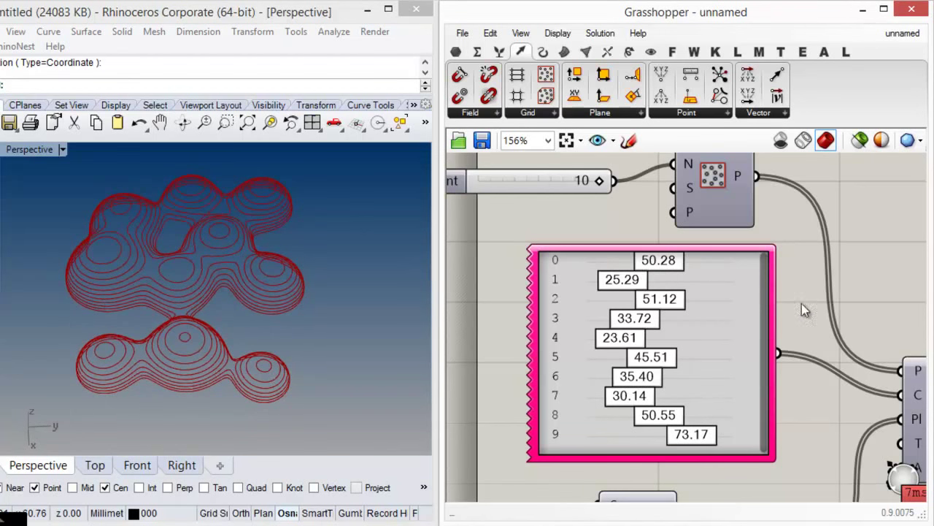
# Reposition the Curve parameter near the MetaBall(t) Custom output and inspect the isocurves up close.
pyautogui.scroll(-4, 802, 309)
pyautogui.scroll(3, 730, 292)
pyautogui.moveTo(683, 294); pyautogui.dragTo(701, 381)
pyautogui.click(698, 326)
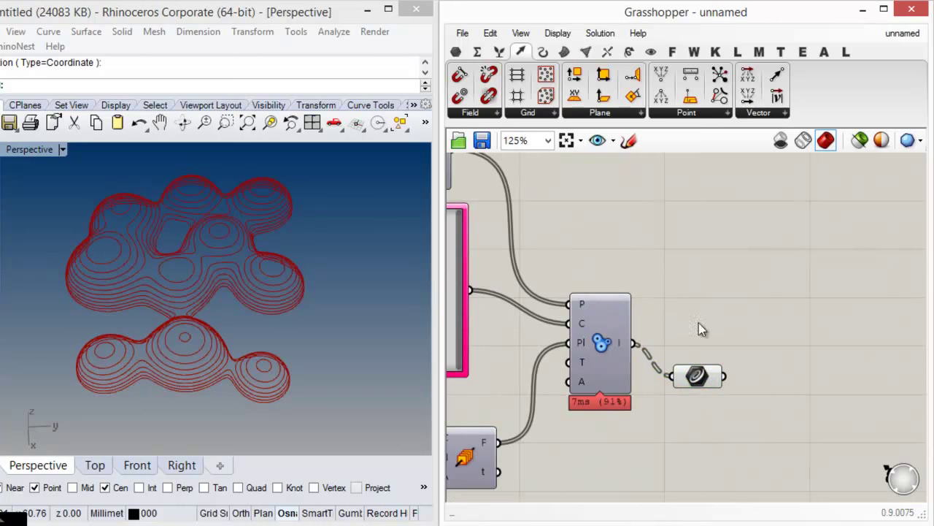
pyautogui.scroll(5, 267, 279)
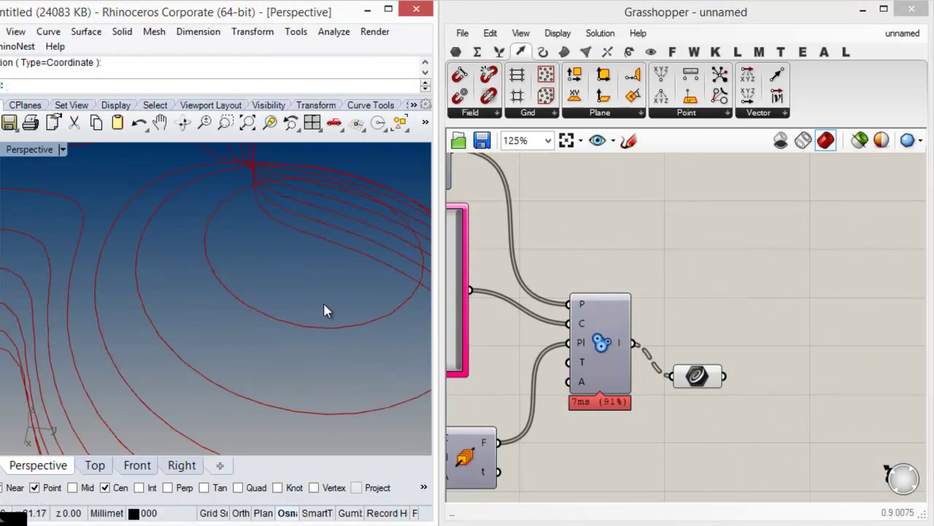
pyautogui.scroll(-2, 299, 281)
pyautogui.scroll(-4, 292, 307)
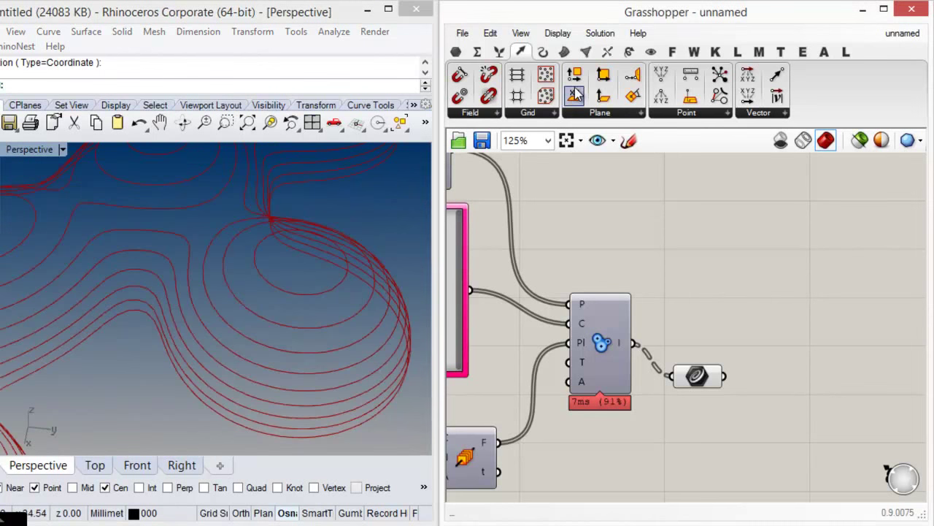
# Attach a Panel to the Curve parameter's output to read its data, and delete the panel.
pyautogui.click(456, 52)
pyautogui.moveTo(656, 103); pyautogui.dragTo(795, 329)
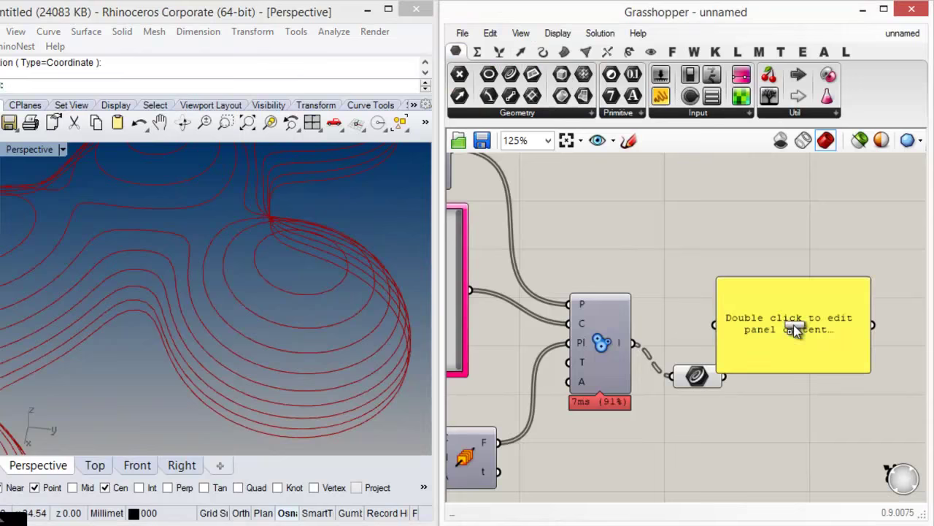
pyautogui.moveTo(719, 332); pyautogui.dragTo(724, 375)
pyautogui.moveTo(758, 377); pyautogui.dragTo(685, 384, button='right')
pyautogui.moveTo(721, 332); pyautogui.dragTo(732, 308)
pyautogui.press('Delete')
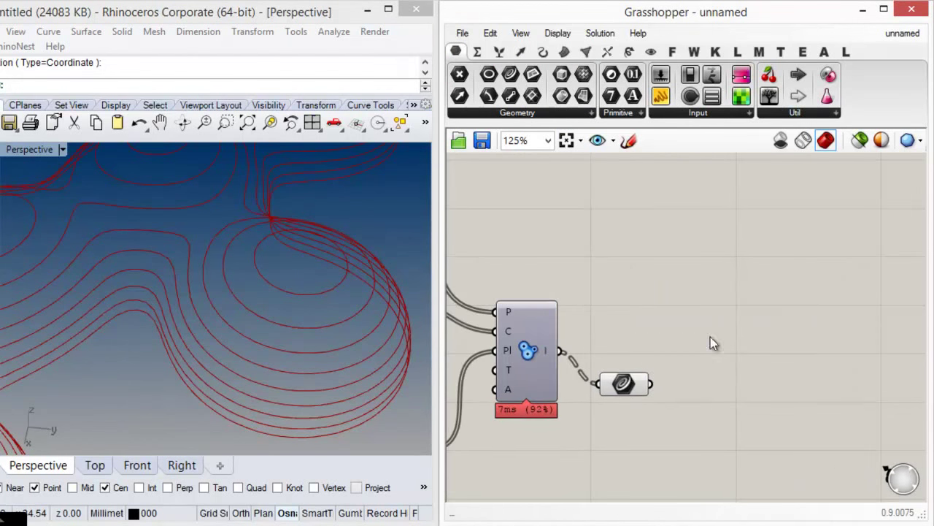
# Try a curve analysis component on the Curve parameter's output, view its result on the isocurves and delete it.
pyautogui.click(544, 52)
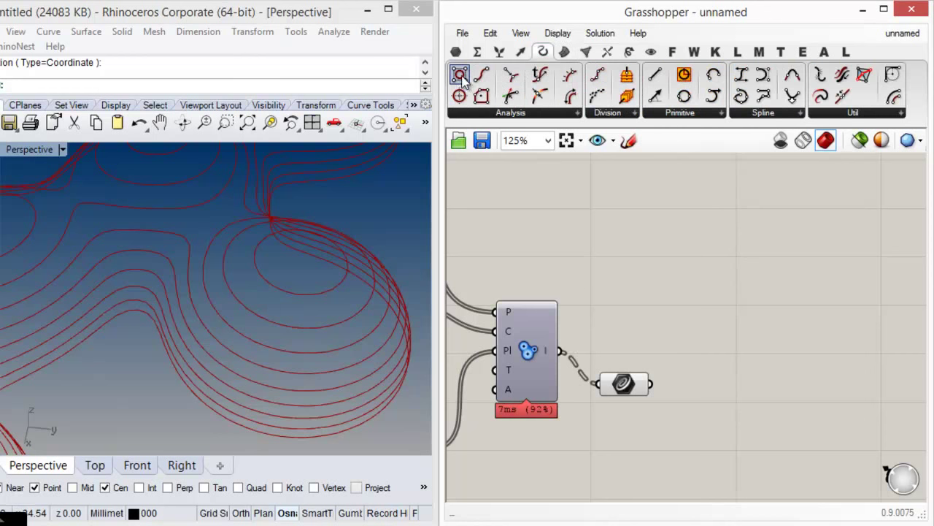
pyautogui.moveTo(708, 369); pyautogui.dragTo(700, 324)
pyautogui.moveTo(651, 375); pyautogui.dragTo(652, 378)
pyautogui.moveTo(709, 327); pyautogui.dragTo(709, 322)
pyautogui.moveTo(290, 276); pyautogui.dragTo(242, 301, button='right')
pyautogui.scroll(-4, 263, 285)
pyautogui.scroll(-5, 266, 290)
pyautogui.click(716, 385)
pyautogui.keyDown('shift'); pyautogui.moveTo(293, 262); pyautogui.dragTo(261, 292, button='right'); pyautogui.keyUp('shift')
pyautogui.click(710, 319)
pyautogui.press('Delete')
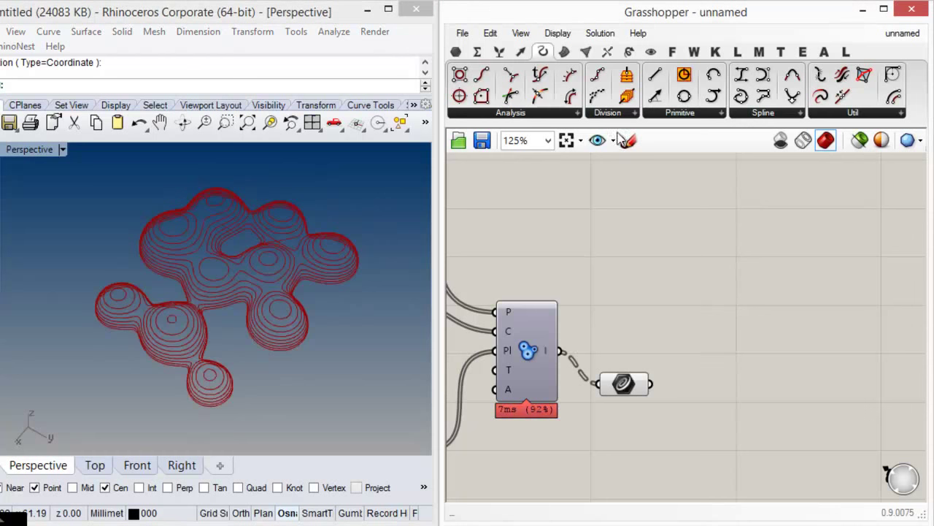
# Place a Boundary Surfaces component beside the Curve parameter.
pyautogui.click(569, 48)
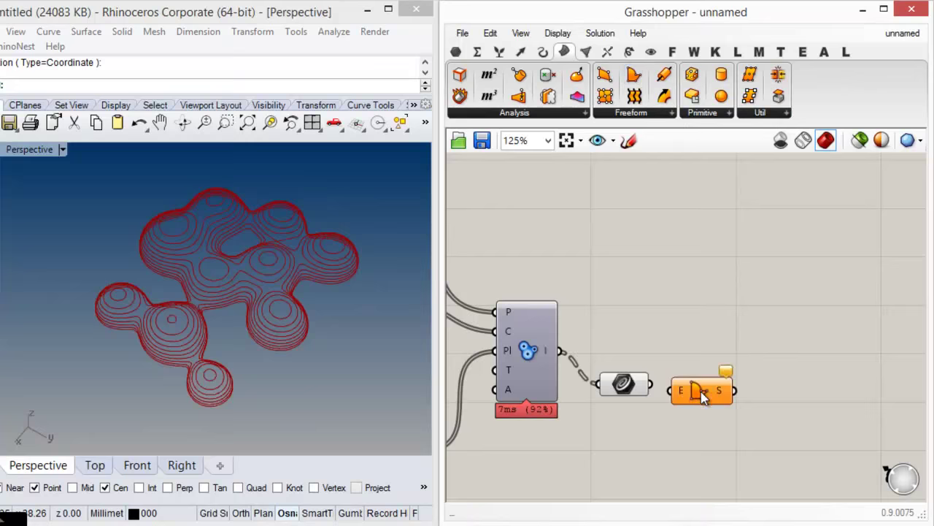
pyautogui.scroll(3, 700, 392)
pyautogui.moveTo(702, 398); pyautogui.dragTo(736, 398)
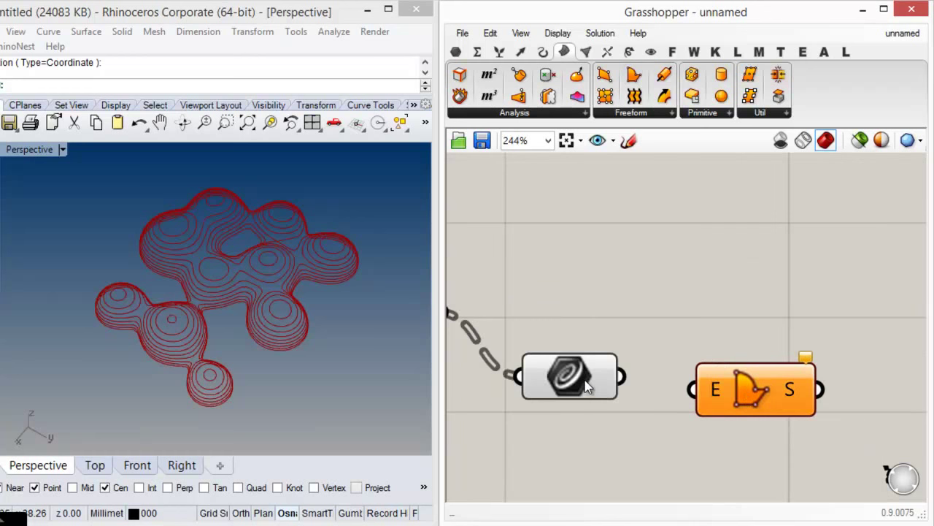
# Move the Curve parameter closer to MetaBall(t) Custom and shift Boundary Surfaces farther away to leave room between them.
pyautogui.moveTo(585, 381); pyautogui.dragTo(554, 324)
pyautogui.click(592, 357)
pyautogui.moveTo(597, 359); pyautogui.dragTo(657, 355, button='right')
pyautogui.scroll(-2, 675, 360)
pyautogui.moveTo(771, 385); pyautogui.dragTo(774, 419)
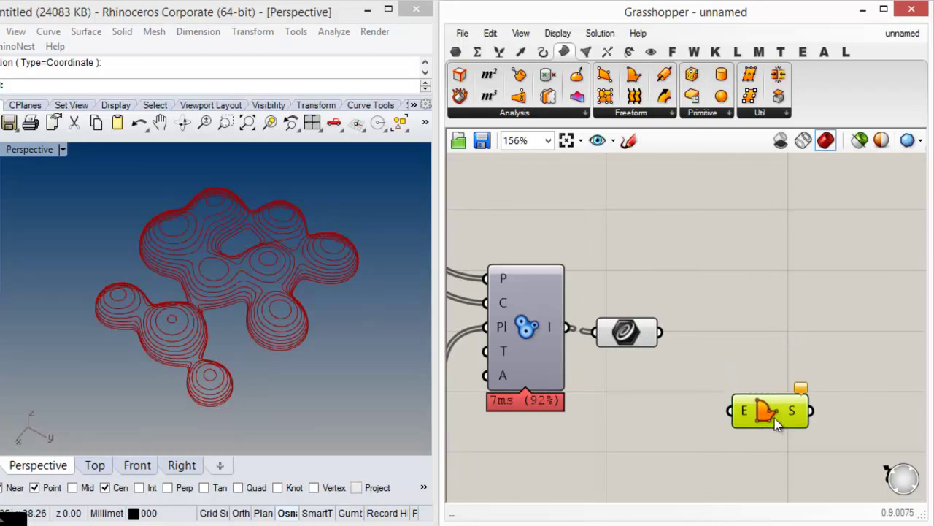
pyautogui.moveTo(757, 324); pyautogui.dragTo(696, 246, button='right')
pyautogui.moveTo(733, 347); pyautogui.dragTo(801, 385)
pyautogui.click(753, 280)
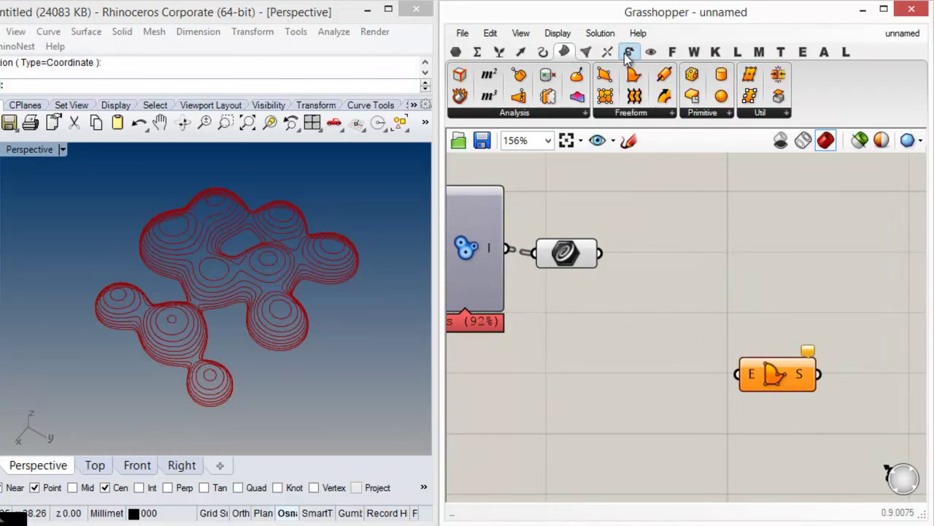
# Place a Divide Curve component and connect the Curve parameter's output to its C input.
pyautogui.click(540, 54)
pyautogui.moveTo(599, 76); pyautogui.dragTo(600, 253)
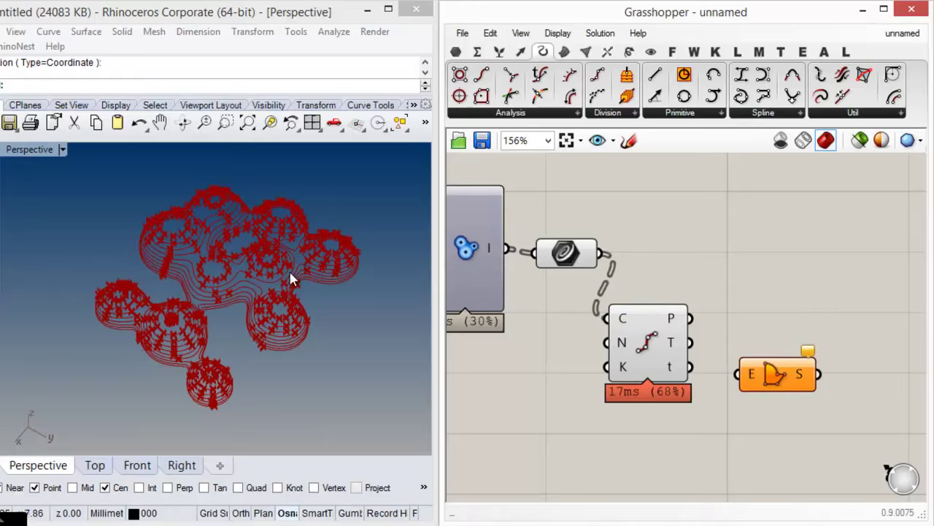
pyautogui.moveTo(276, 311); pyautogui.dragTo(281, 295, button='right')
# Place an Interpolate component above Boundary Surfaces and connect Divide Curve's P output to its V input.
pyautogui.moveTo(752, 99); pyautogui.dragTo(689, 314)
pyautogui.moveTo(758, 301); pyautogui.dragTo(784, 265)
pyautogui.click(728, 285)
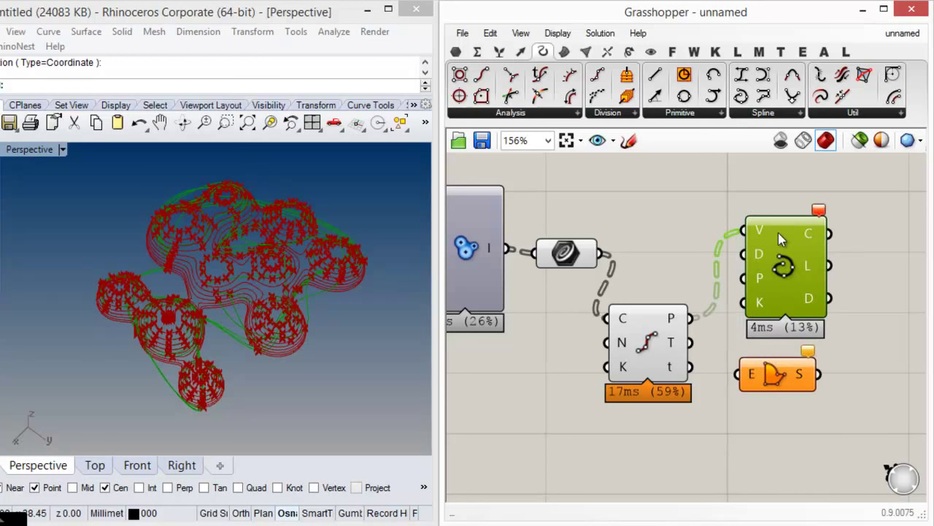
# Move Divide Curve up beside the Curve parameter and hide its preview.
pyautogui.click(730, 247)
pyautogui.moveTo(647, 331); pyautogui.dragTo(652, 298)
pyautogui.click(674, 241)
pyautogui.rightClick(659, 311)
pyautogui.click(695, 334)
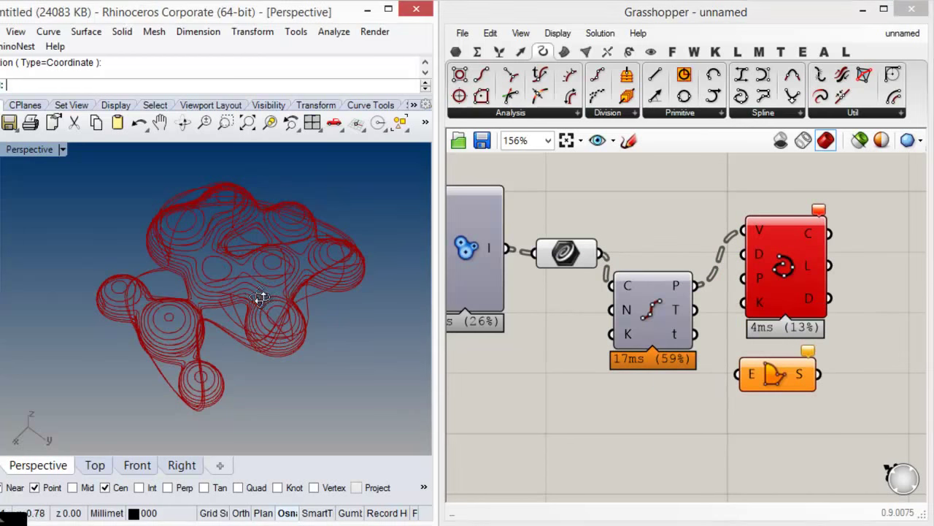
# Compare the interpolated curves with the original Curve parameter geometry and check Divide Curve's segment count input.
pyautogui.click(556, 261)
pyautogui.scroll(5, 254, 269)
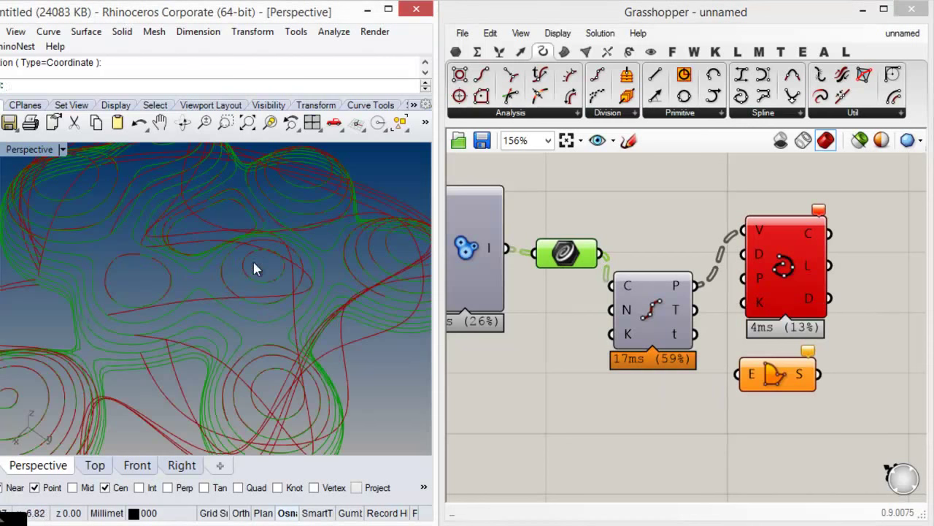
pyautogui.click(552, 333)
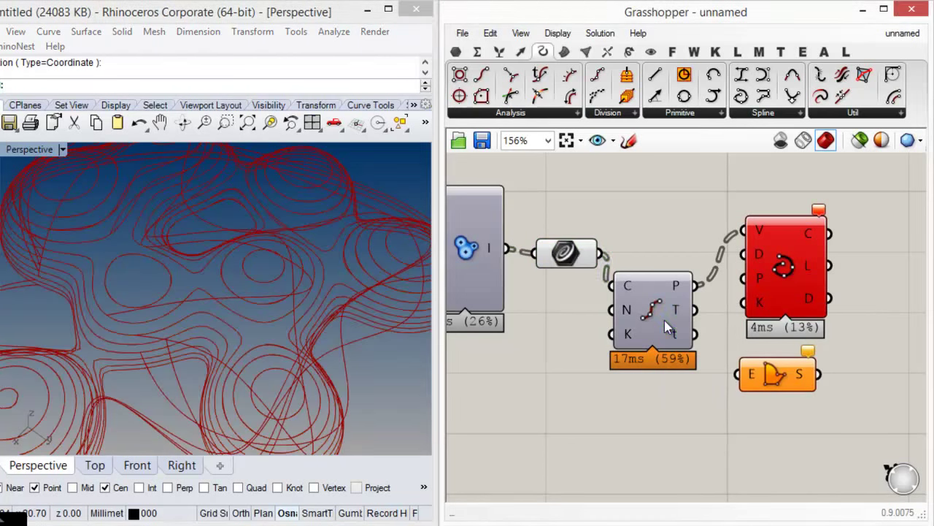
pyautogui.click(665, 320)
pyautogui.click(685, 229)
pyautogui.click(654, 304)
pyautogui.moveTo(634, 312)
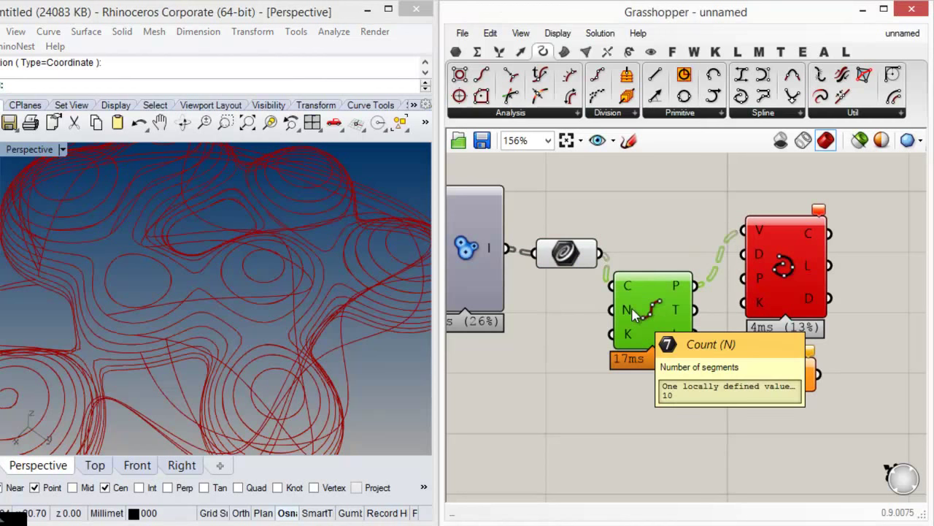
# Replace Divide Curve with a Divide Length component fed by the Curve parameter.
pyautogui.press('Delete')
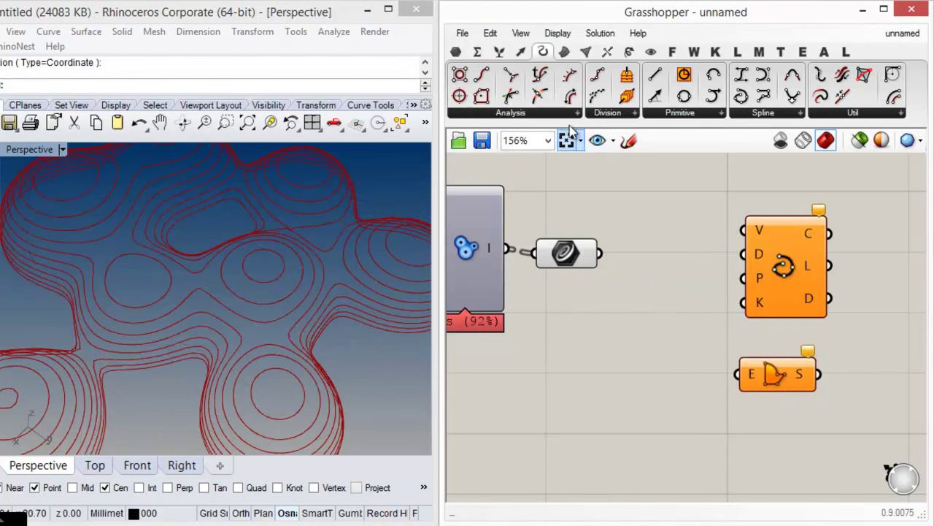
pyautogui.click(608, 113)
pyautogui.moveTo(624, 242); pyautogui.dragTo(666, 333)
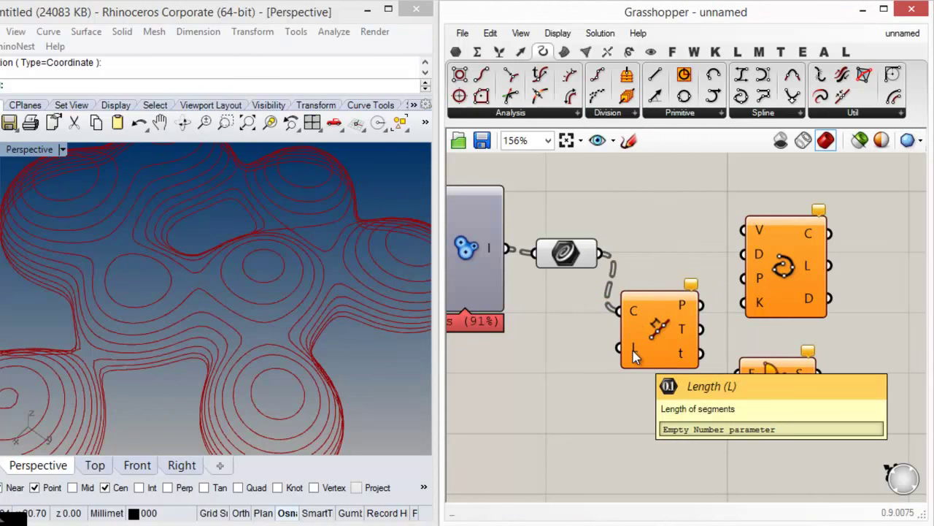
pyautogui.moveTo(565, 247); pyautogui.dragTo(552, 242)
pyautogui.click(567, 319)
# Add a number slider with value 1 for Divide Length's L input.
pyautogui.moveTo(579, 350); pyautogui.dragTo(634, 319, button='right')
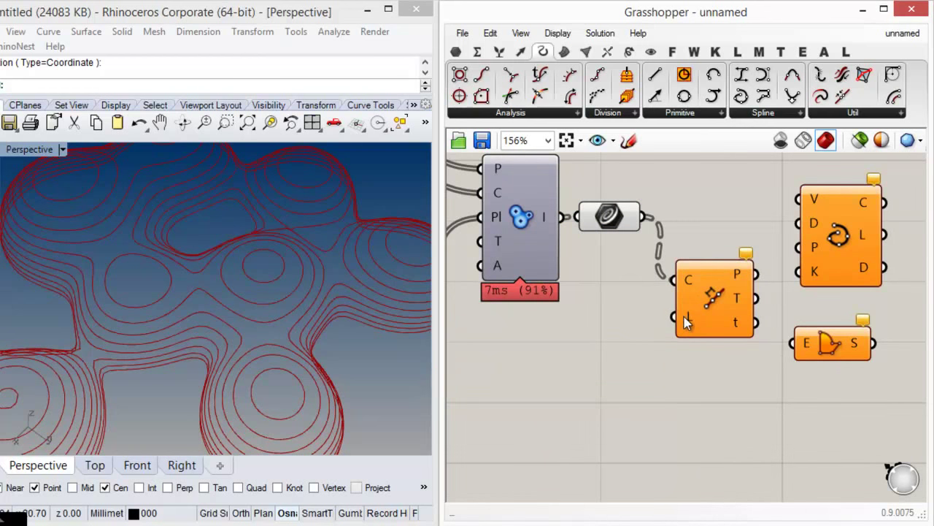
pyautogui.doubleClick(590, 360)
pyautogui.write('1')
pyautogui.press('Return')
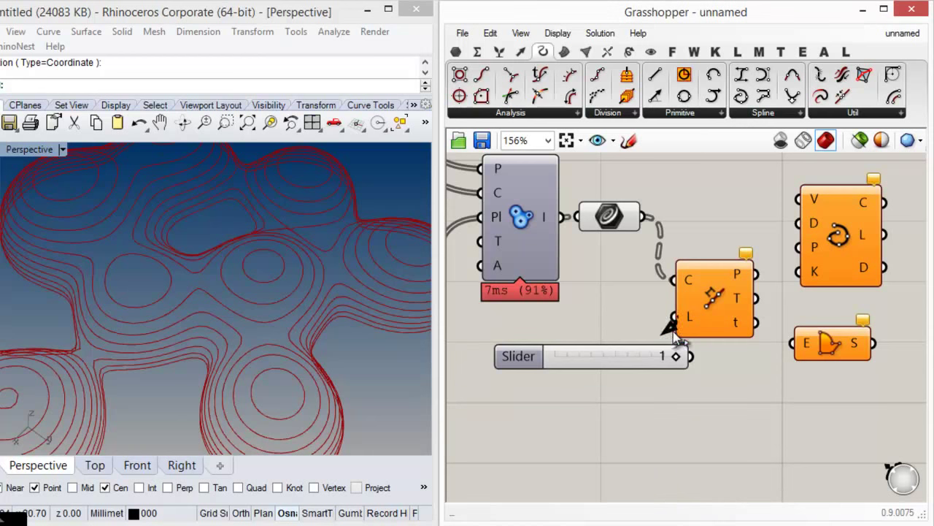
pyautogui.moveTo(686, 358); pyautogui.dragTo(689, 357)
pyautogui.moveTo(694, 308); pyautogui.dragTo(696, 300)
pyautogui.click(647, 376)
pyautogui.moveTo(517, 359); pyautogui.dragTo(453, 371)
# Replace the slider with one created from 10, connect it to Divide Length's L input, and set it to 3.
pyautogui.doubleClick(536, 401)
pyautogui.write('10')
pyautogui.press('Return')
pyautogui.moveTo(675, 309); pyautogui.dragTo(573, 353)
pyautogui.click(573, 367)
pyautogui.press('Delete')
pyautogui.moveTo(633, 363); pyautogui.dragTo(548, 362)
pyautogui.click(666, 309)
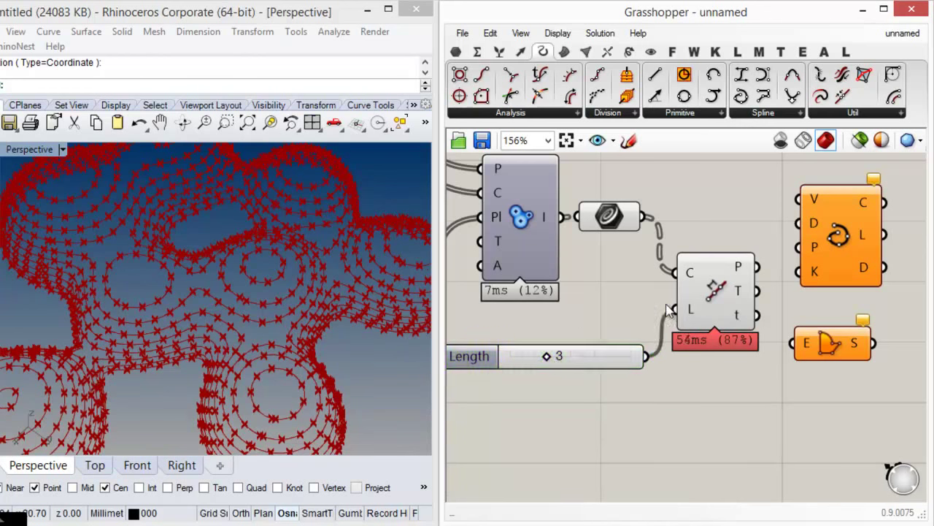
# Connect Divide Length's P output to Interpolate's V input, and hide the previews of Divide Length and the Curve parameter.
pyautogui.moveTo(759, 298); pyautogui.dragTo(659, 348, button='right')
pyautogui.moveTo(690, 239); pyautogui.dragTo(695, 245)
pyautogui.moveTo(736, 282); pyautogui.dragTo(754, 282)
pyautogui.click(687, 223)
pyautogui.click(604, 339)
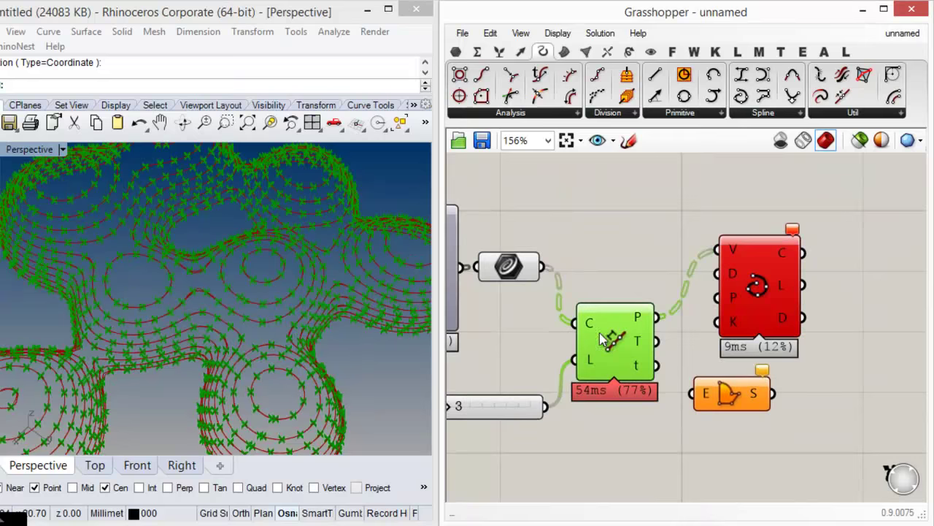
pyautogui.click(509, 268)
pyautogui.click(586, 248)
# Set Interpolate's Periodic input to True to close the gaps in the curves.
pyautogui.moveTo(252, 277); pyautogui.dragTo(330, 297, button='right')
pyautogui.scroll(-5, 329, 298)
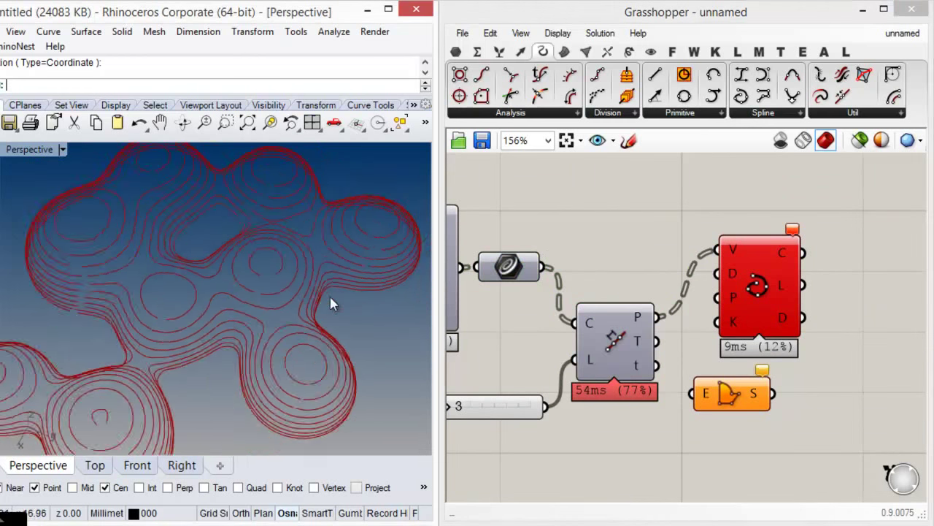
pyautogui.scroll(10, 306, 224)
pyautogui.scroll(3, 306, 229)
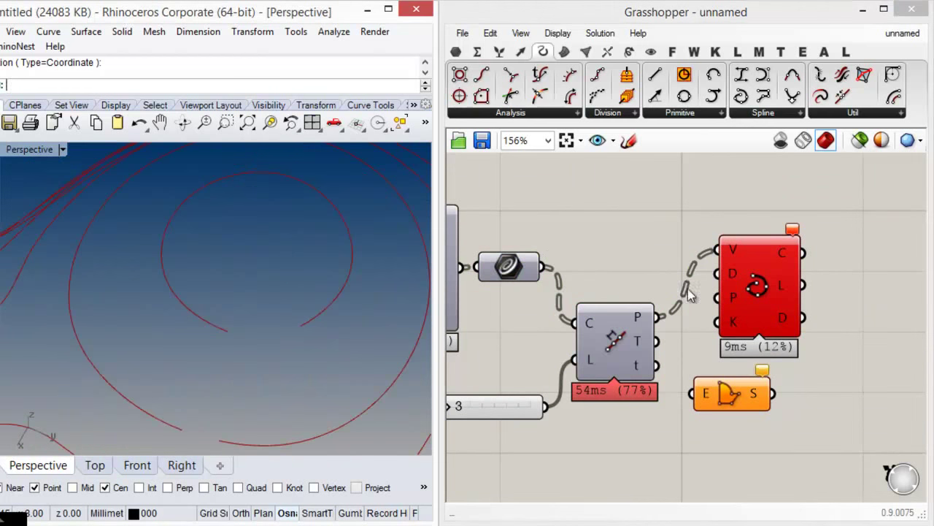
pyautogui.moveTo(760, 287); pyautogui.dragTo(762, 288)
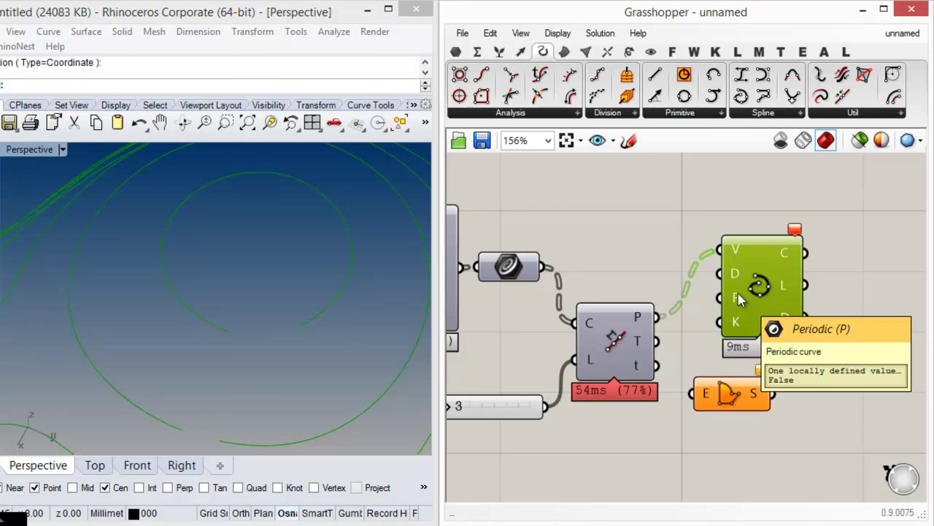
pyautogui.rightClick(740, 298)
pyautogui.moveTo(779, 403)
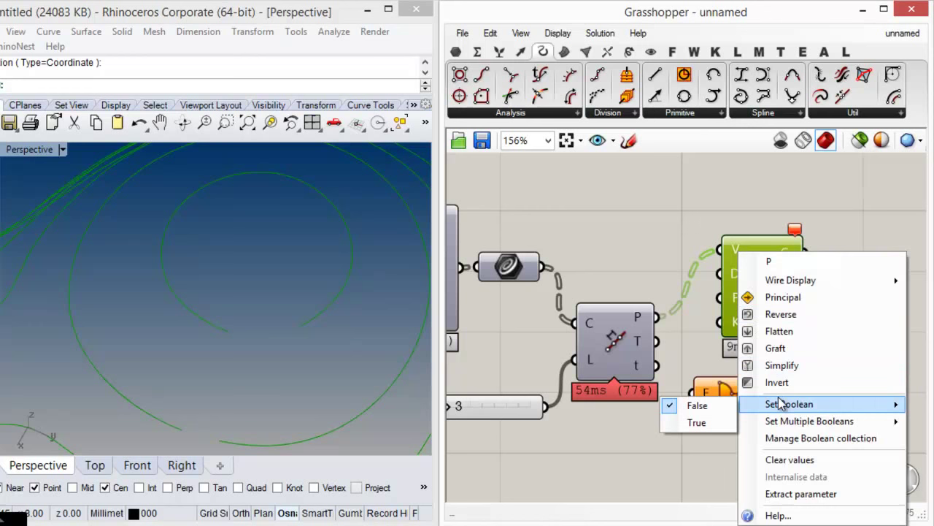
pyautogui.click(697, 423)
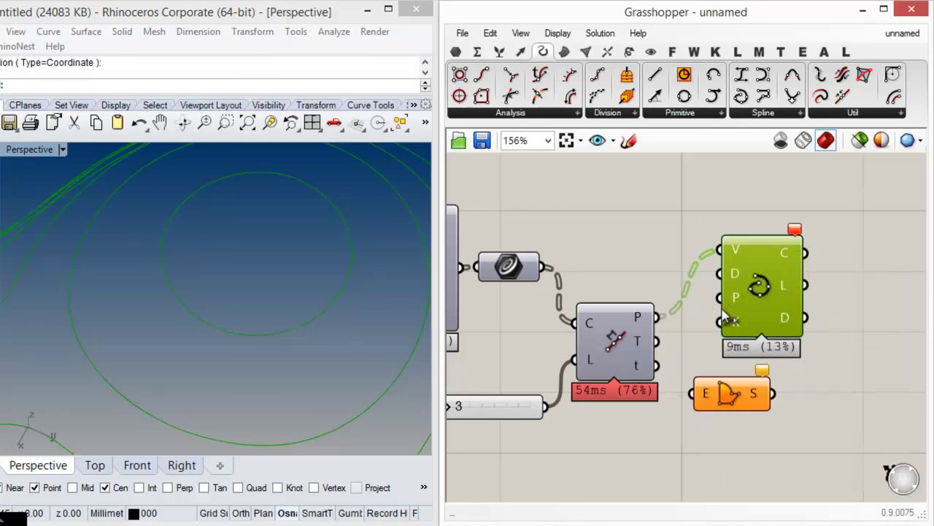
pyautogui.click(665, 249)
pyautogui.click(754, 285)
pyautogui.click(821, 223)
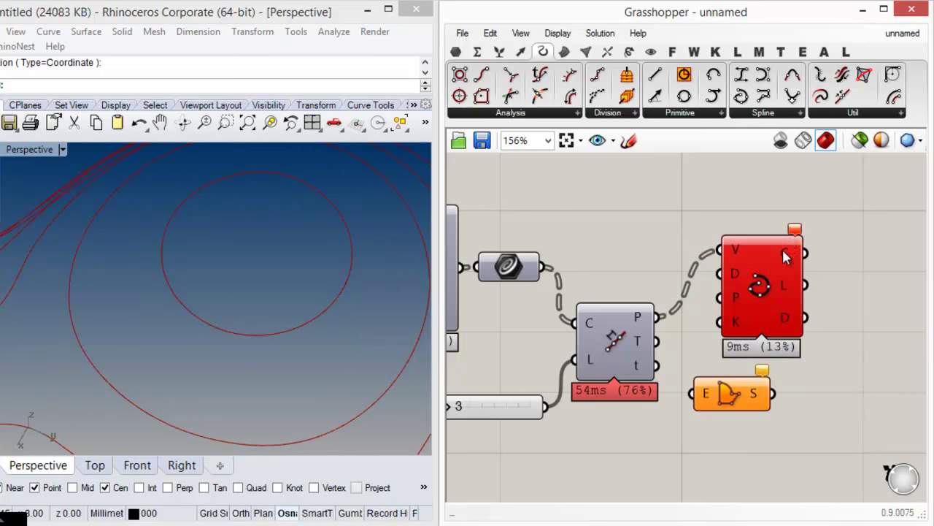
# Read the Curve parameter's data tree in a temporary panel and delete that panel.
pyautogui.click(763, 284)
pyautogui.click(672, 212)
pyautogui.moveTo(223, 328); pyautogui.dragTo(214, 297, button='right')
pyautogui.scroll(-6, 225, 299)
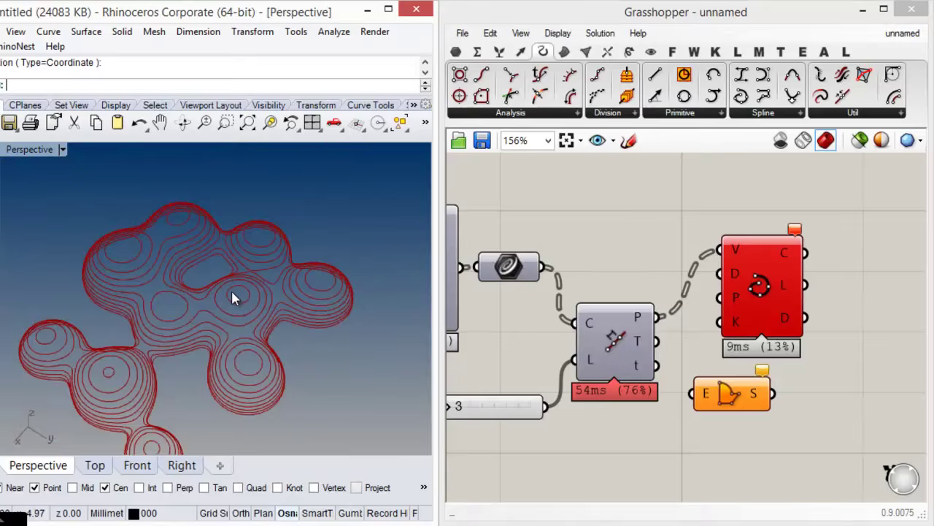
pyautogui.moveTo(511, 328); pyautogui.dragTo(672, 314, button='right')
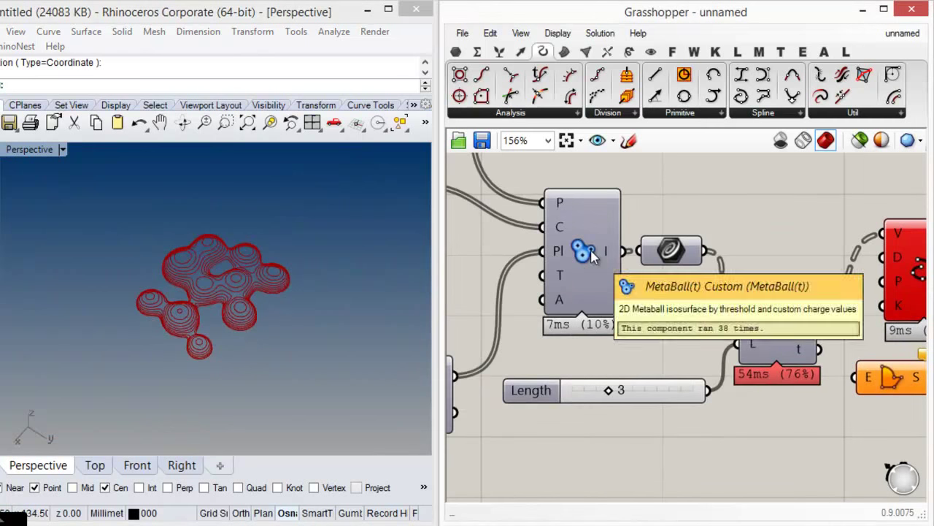
pyautogui.click(456, 52)
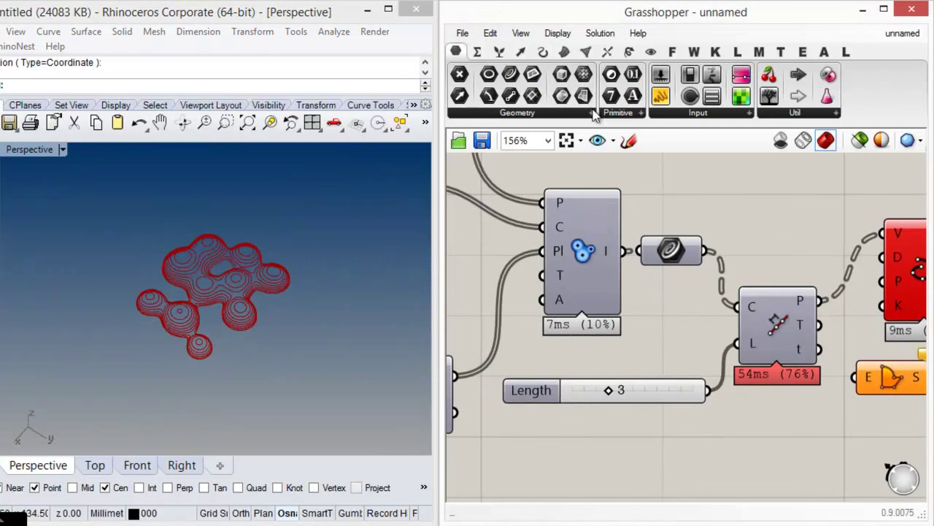
pyautogui.moveTo(659, 103); pyautogui.dragTo(587, 387)
pyautogui.moveTo(832, 235); pyautogui.dragTo(826, 294)
pyautogui.click(768, 293)
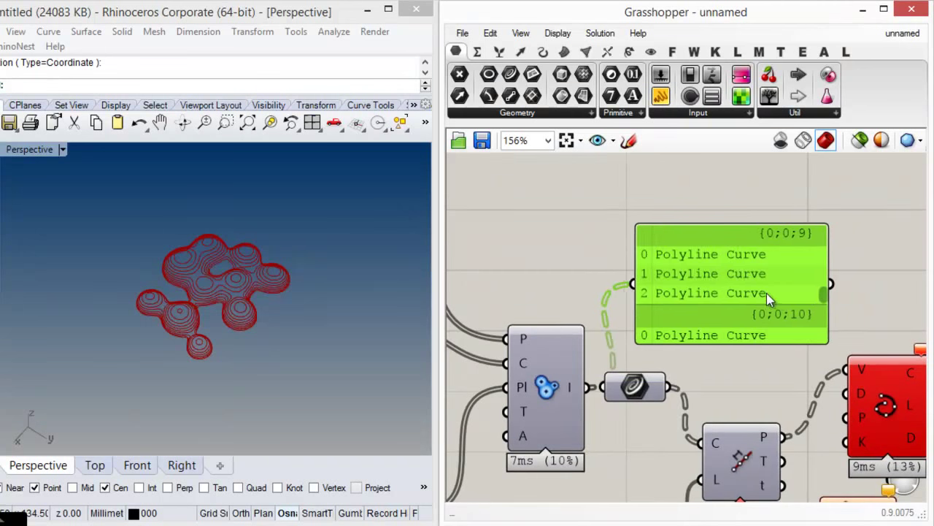
pyautogui.press('Delete')
# Compare the perpendicular frames with the stacked curves from the side, and hide the frames' preview.
pyautogui.moveTo(592, 346); pyautogui.dragTo(775, 211, button='right')
pyautogui.click(548, 394)
pyautogui.moveTo(119, 378); pyautogui.dragTo(176, 302, button='right')
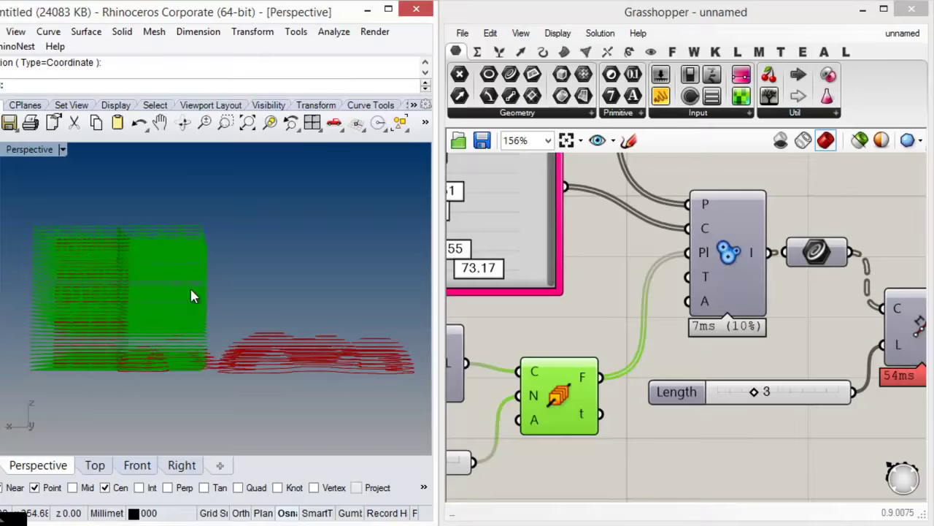
pyautogui.hotkey('ctrl', 'q')
pyautogui.click(586, 317)
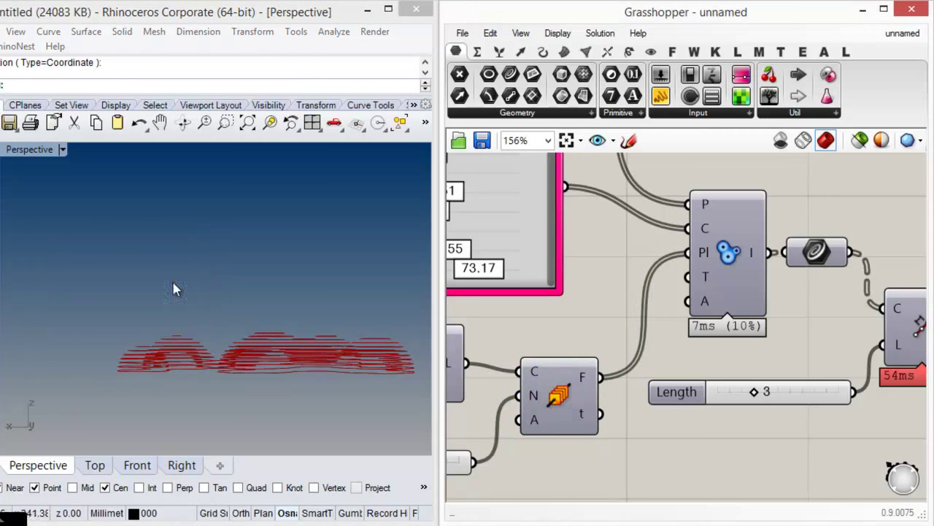
pyautogui.moveTo(172, 281); pyautogui.dragTo(249, 333, button='right')
# Move Boundary Surfaces farther away below Interpolate to free up canvas space.
pyautogui.moveTo(750, 334); pyautogui.dragTo(525, 333, button='right')
pyautogui.moveTo(803, 323); pyautogui.dragTo(720, 331, button='right')
pyautogui.click(775, 294)
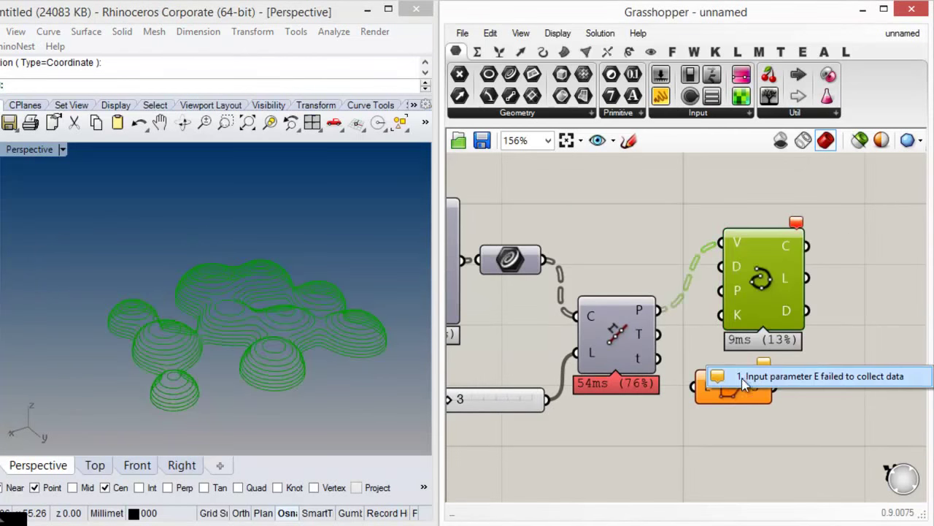
pyautogui.moveTo(745, 400); pyautogui.dragTo(791, 438)
pyautogui.click(760, 352)
pyautogui.moveTo(760, 352); pyautogui.dragTo(672, 307, button='right')
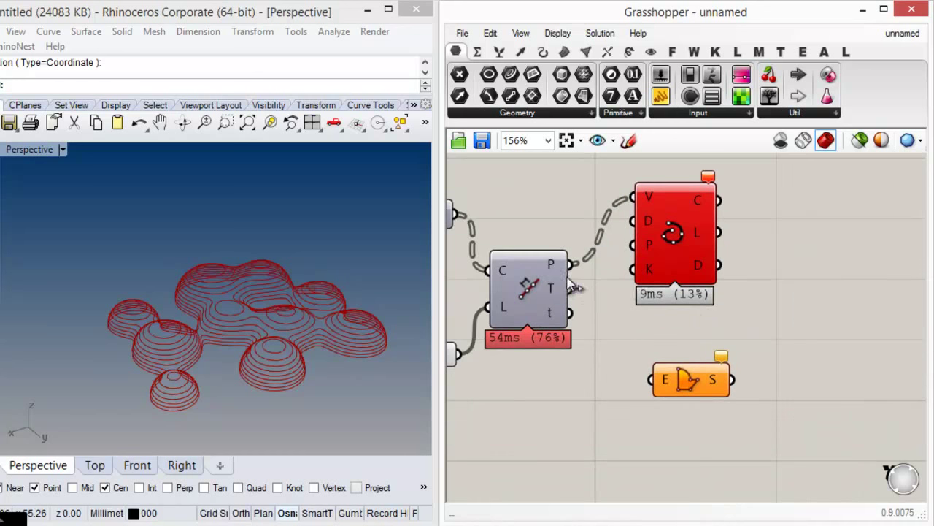
pyautogui.moveTo(697, 389); pyautogui.dragTo(742, 423)
pyautogui.click(614, 328)
pyautogui.moveTo(615, 328); pyautogui.dragTo(678, 352, button='right')
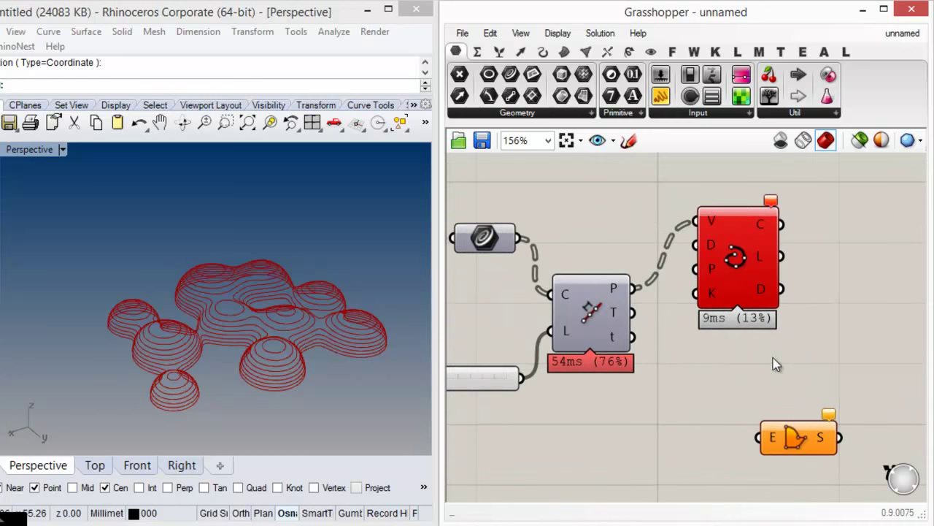
# Shift Divide Length and Interpolate together away from the Curve parameter to make room between them.
pyautogui.moveTo(773, 357); pyautogui.dragTo(573, 234)
pyautogui.moveTo(569, 310); pyautogui.dragTo(645, 327)
pyautogui.moveTo(490, 249)
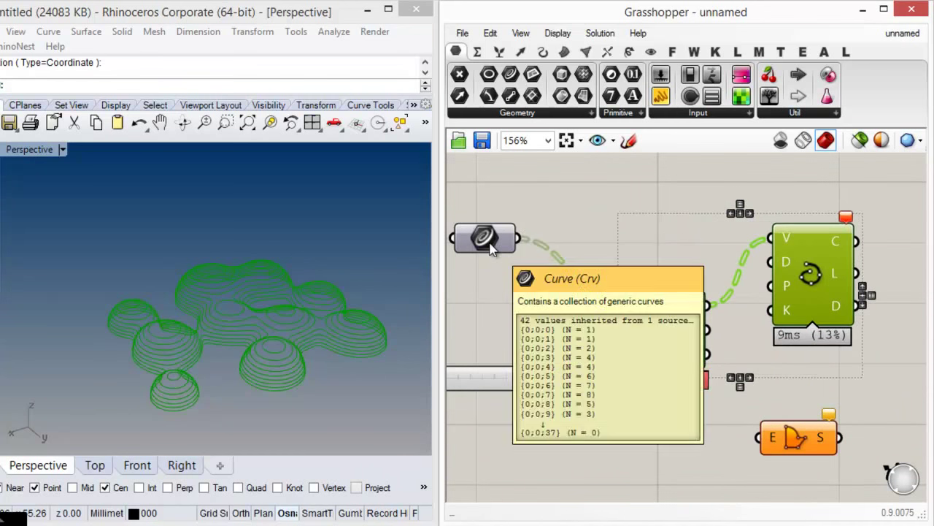
pyautogui.click(544, 231)
pyautogui.moveTo(544, 231); pyautogui.dragTo(617, 244, button='right')
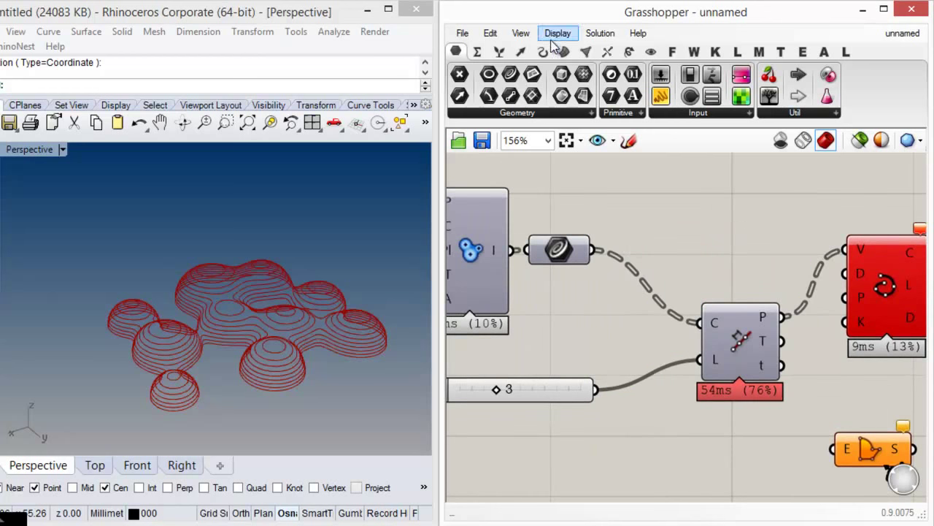
# Place a Clean Tree component after the Curve parameter and feed the curves into its T input.
pyautogui.click(502, 54)
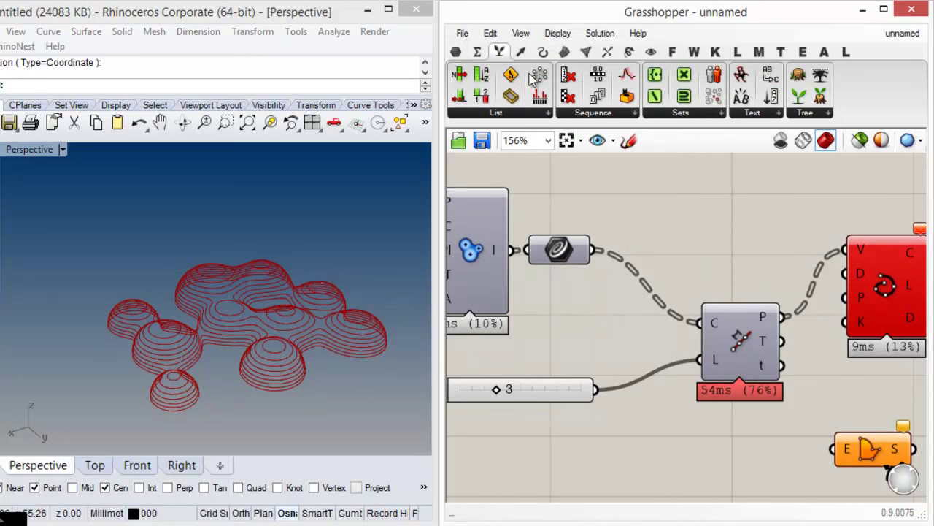
pyautogui.click(807, 114)
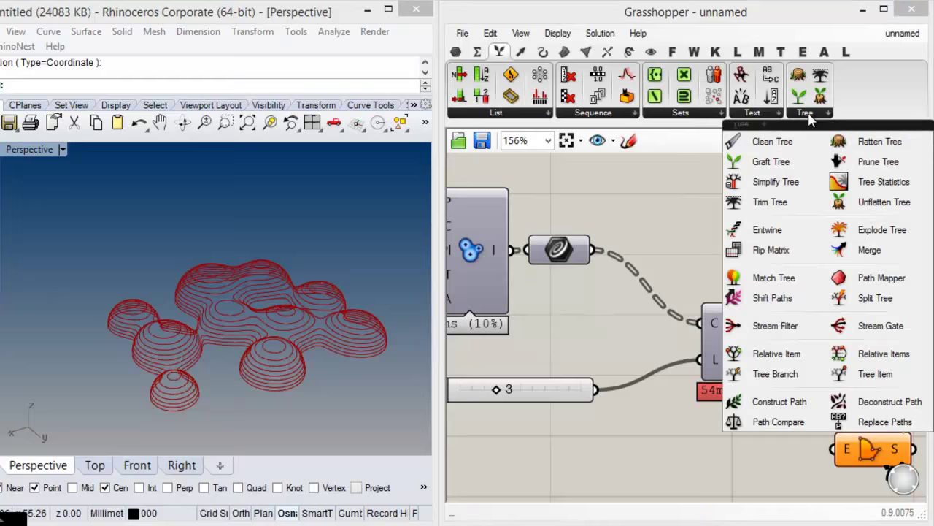
pyautogui.click(752, 144)
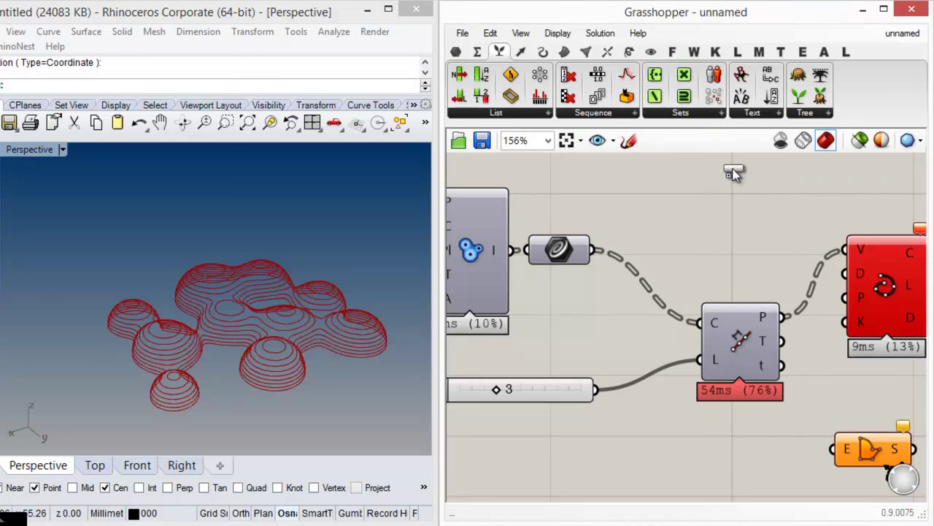
pyautogui.click(636, 284)
pyautogui.moveTo(633, 278); pyautogui.dragTo(655, 233)
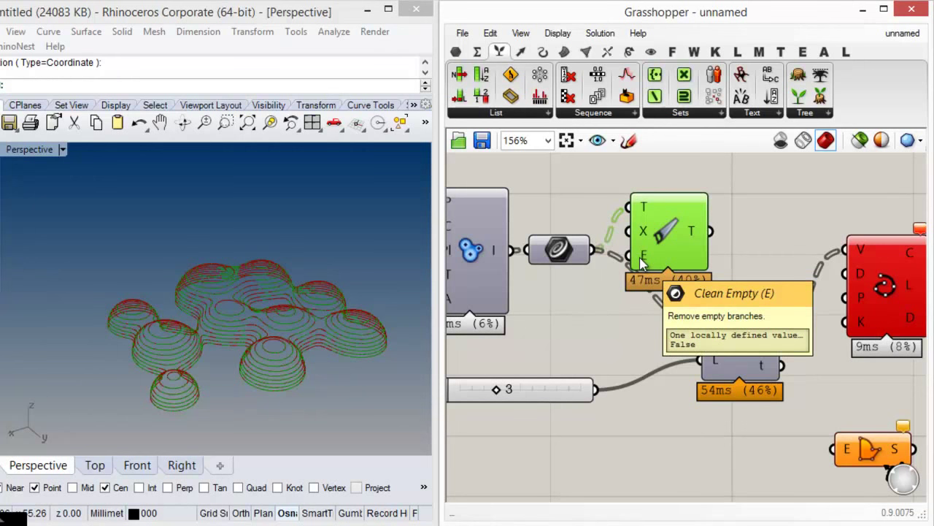
# Set Clean Tree's Clean Empty input to True and connect its T output to Divide Length's C input.
pyautogui.rightClick(640, 258)
pyautogui.moveTo(766, 403)
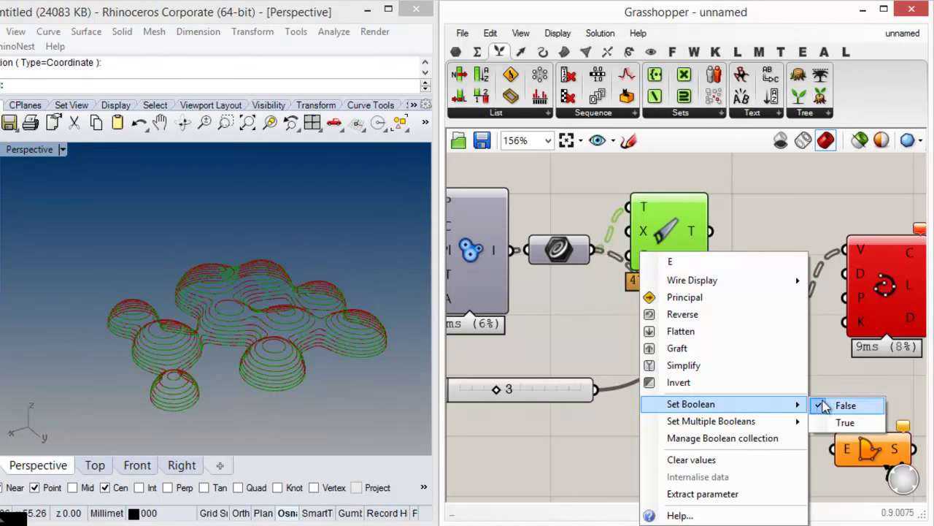
pyautogui.click(845, 422)
pyautogui.moveTo(721, 311); pyautogui.dragTo(711, 321)
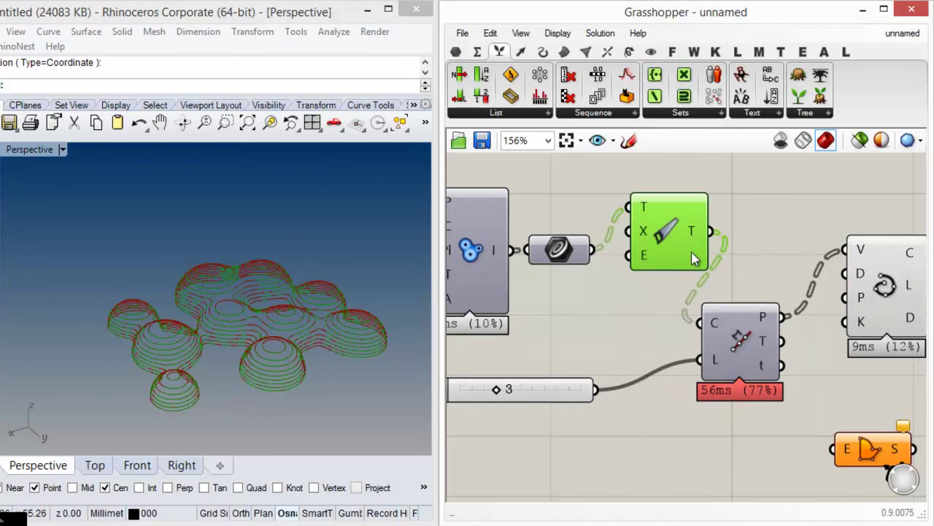
# Tidy the spacing of Clean Tree, Divide Length and Interpolate, and hide Clean Tree's preview.
pyautogui.moveTo(674, 248); pyautogui.dragTo(666, 262)
pyautogui.moveTo(741, 338); pyautogui.dragTo(757, 332)
pyautogui.click(765, 245)
pyautogui.moveTo(876, 274); pyautogui.dragTo(702, 265, button='right')
pyautogui.moveTo(714, 290); pyautogui.dragTo(695, 333)
pyautogui.click(663, 261)
pyautogui.moveTo(252, 300); pyautogui.dragTo(231, 351, button='right')
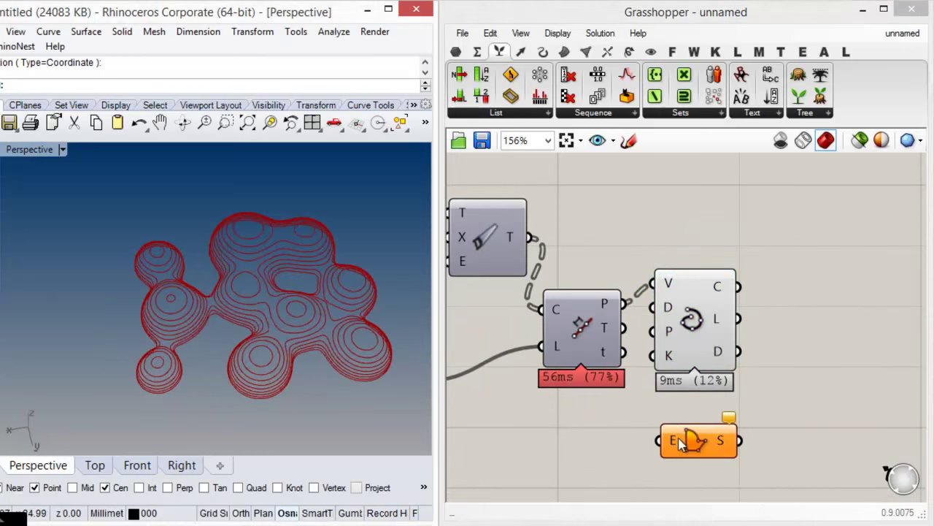
# Move Boundary Surfaces beside Interpolate and connect Interpolate's C output to its E input.
pyautogui.moveTo(682, 441); pyautogui.dragTo(845, 344)
pyautogui.moveTo(730, 285); pyautogui.dragTo(833, 324)
pyautogui.click(785, 265)
# Hide Interpolate's preview and inspect the stacked boundary surfaces in the Perspective view.
pyautogui.click(689, 310)
pyautogui.hotkey('ctrl', 'q')
pyautogui.click(743, 238)
pyautogui.moveTo(209, 356); pyautogui.dragTo(289, 331, button='right')
pyautogui.scroll(5, 292, 333)
pyautogui.scroll(-2, 309, 341)
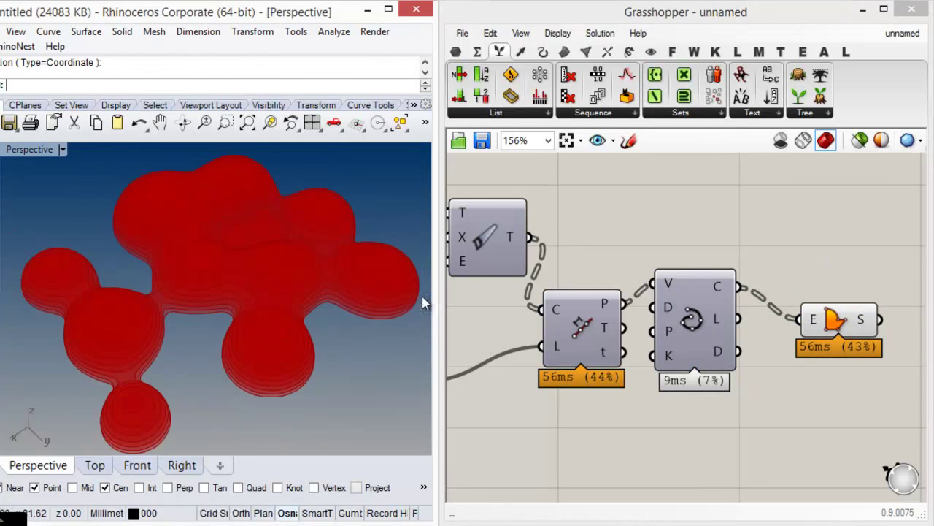
# Set the document's normal preview colour to an opaque grey with hue 0°, saturation 0 and value 74.
pyautogui.click(909, 141)
pyautogui.moveTo(643, 212); pyautogui.dragTo(717, 210)
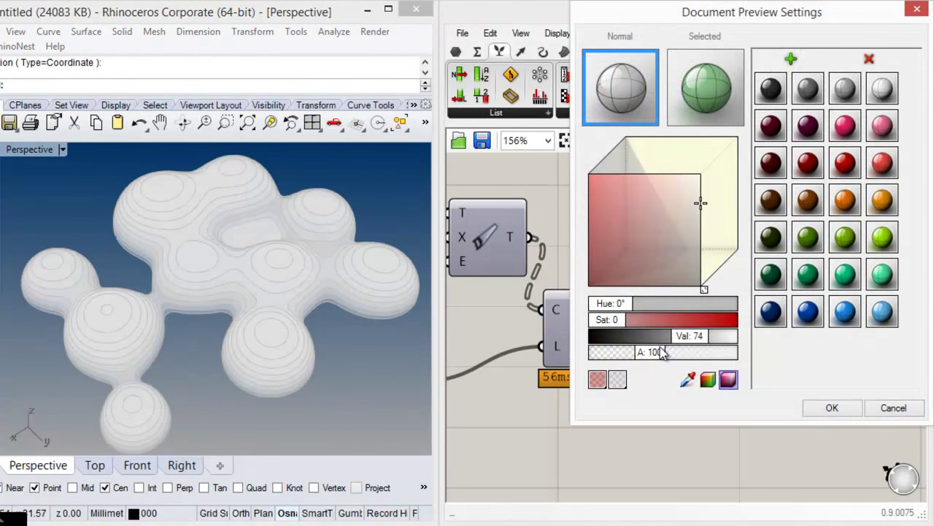
pyautogui.moveTo(662, 351); pyautogui.dragTo(755, 354)
pyautogui.click(815, 409)
pyautogui.moveTo(278, 388); pyautogui.dragTo(308, 349, button='right')
# Reduce the normal preview colour's alpha to 48 and check the stacked surfaces.
pyautogui.click(887, 139)
pyautogui.moveTo(712, 352); pyautogui.dragTo(619, 359)
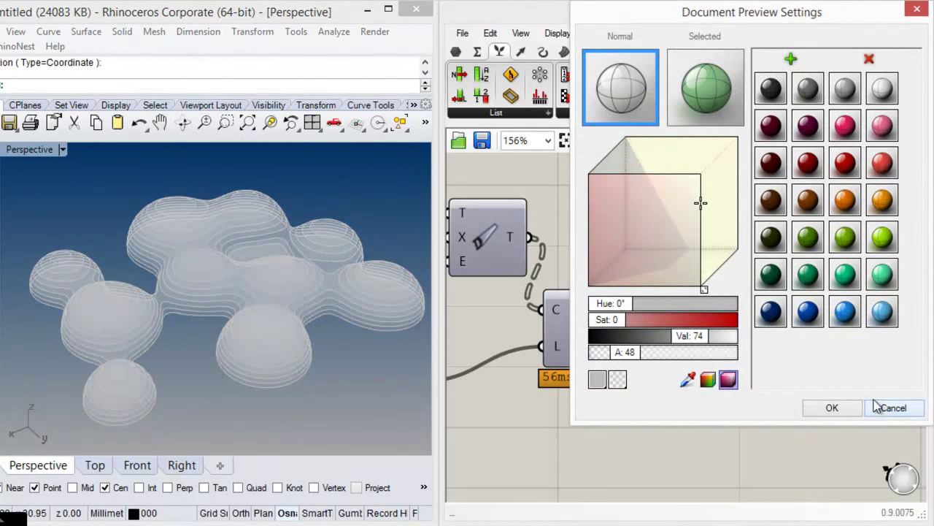
pyautogui.click(839, 410)
pyautogui.moveTo(321, 340)
pyautogui.mouseDown(button='right')
pyautogui.moveTo(227, 316)
pyautogui.moveTo(306, 353)
pyautogui.moveTo(310, 332)
pyautogui.mouseUp(button='right')
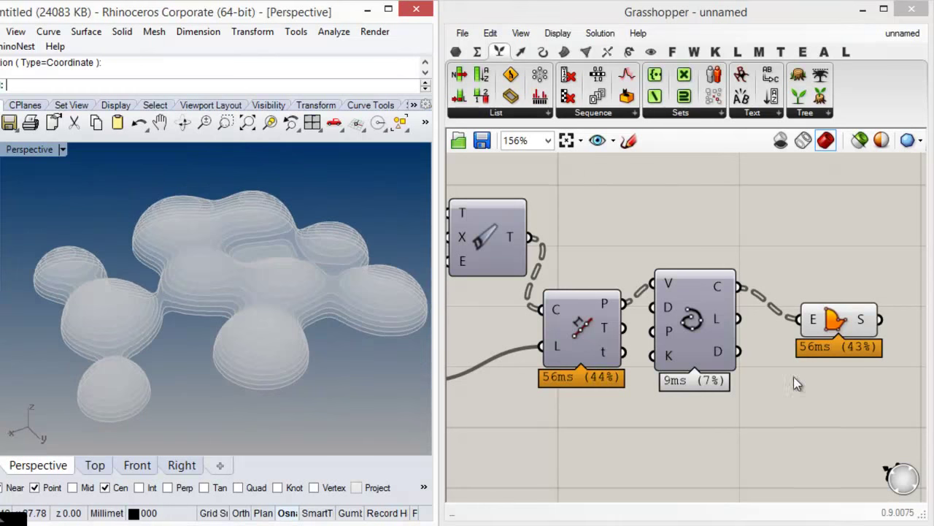
# Bring Boundary Surfaces closer to Interpolate, then add a Mesh parameter beside it and connect the S output to it.
pyautogui.moveTo(832, 363); pyautogui.dragTo(761, 367, button='right')
pyautogui.moveTo(777, 332); pyautogui.dragTo(760, 317)
pyautogui.click(806, 377)
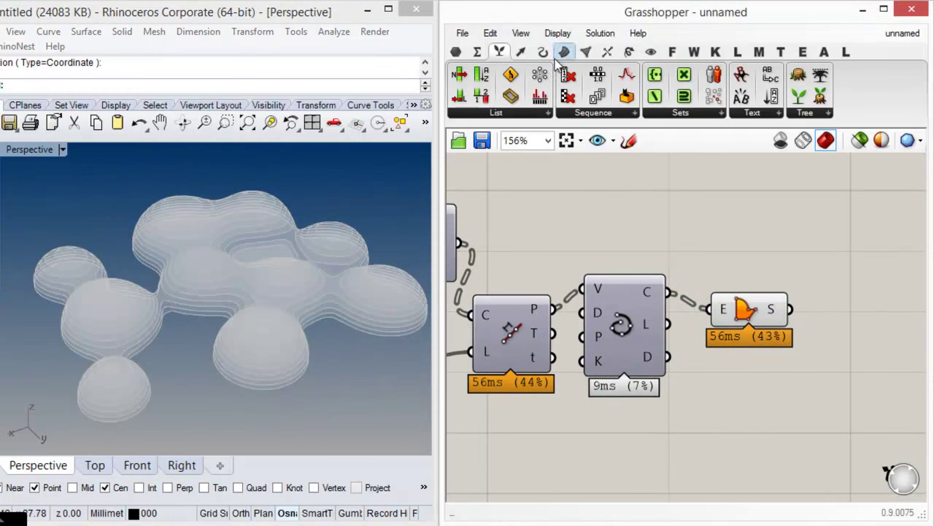
pyautogui.click(585, 53)
pyautogui.click(456, 52)
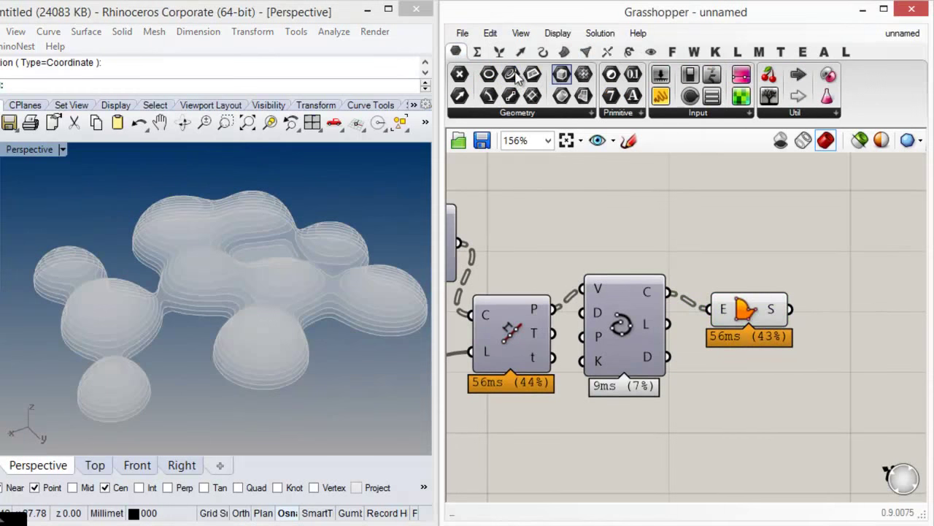
pyautogui.moveTo(91, 318); pyautogui.dragTo(146, 328, button='right')
pyautogui.moveTo(581, 80); pyautogui.dragTo(822, 330)
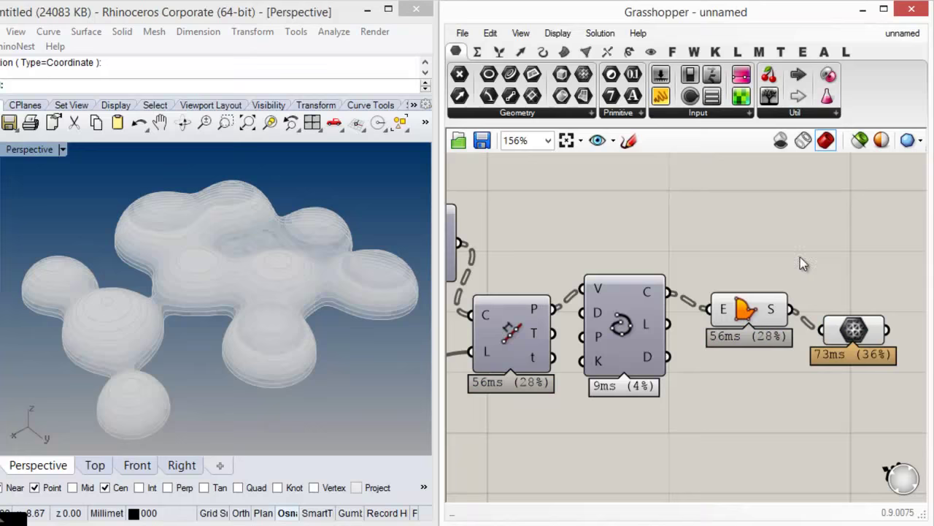
# Hide Boundary Surfaces' preview and inspect the Mesh parameter's preview in the Perspective view.
pyautogui.click(750, 318)
pyautogui.click(752, 264)
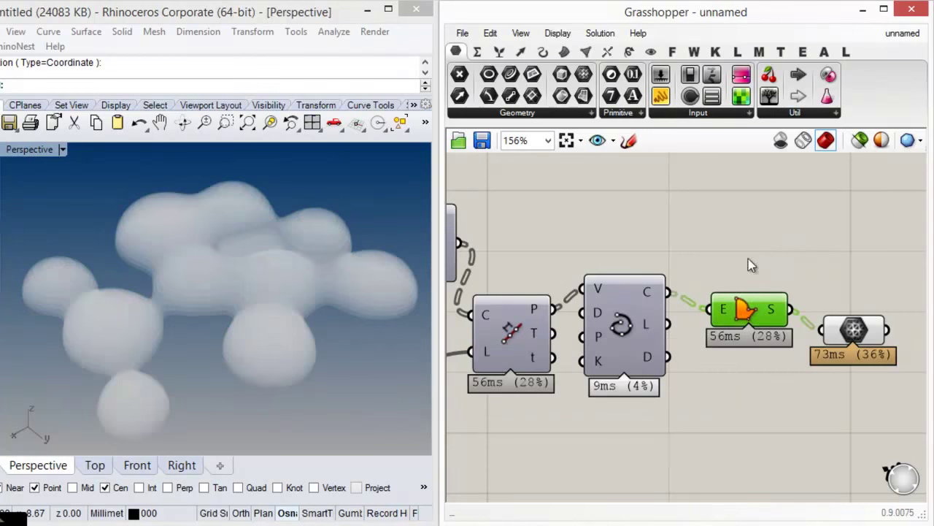
pyautogui.scroll(5, 278, 274)
pyautogui.scroll(3, 278, 271)
pyautogui.moveTo(313, 308)
pyautogui.mouseDown(button='right')
pyautogui.moveTo(292, 315)
pyautogui.moveTo(275, 261)
pyautogui.moveTo(315, 310)
pyautogui.mouseUp(button='right')
pyautogui.scroll(-8, 332, 300)
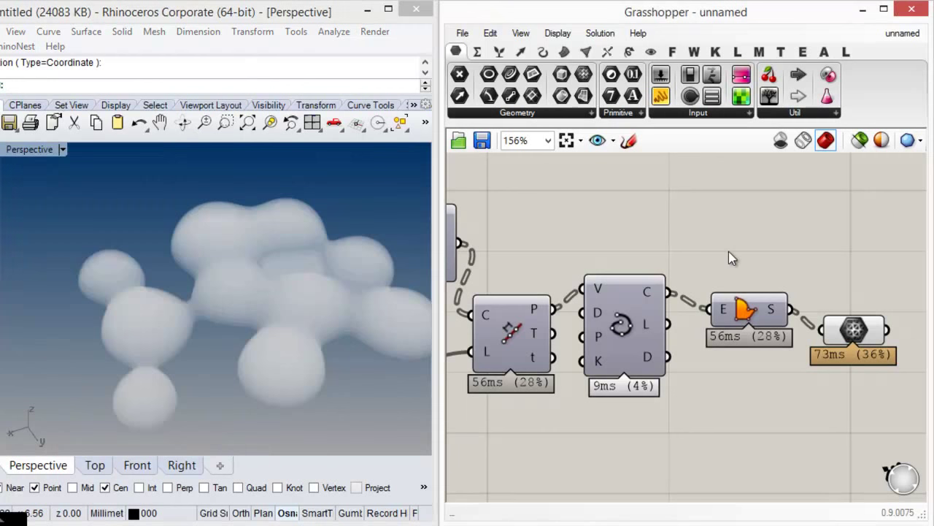
# Turn on the preview of mesh edges and examine the triangulation of the stacked layers up close.
pyautogui.click(558, 33)
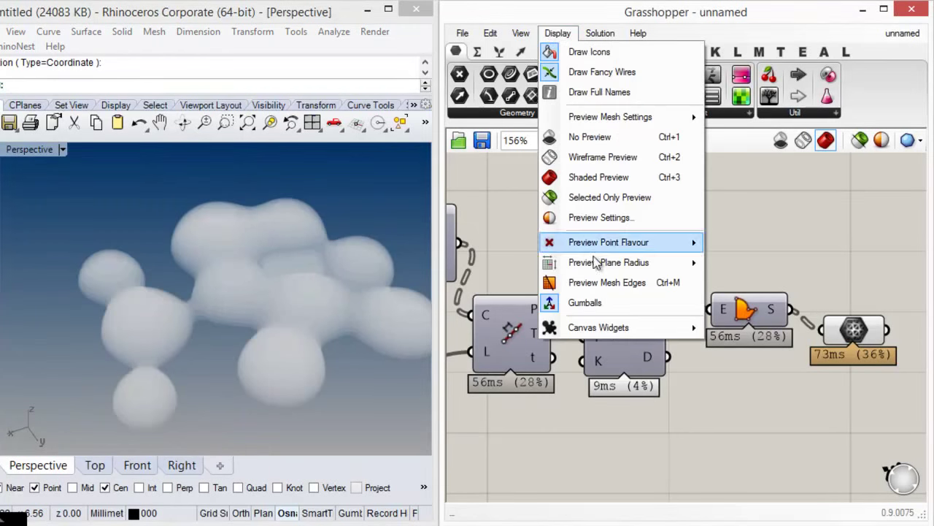
pyautogui.click(588, 284)
pyautogui.scroll(8, 340, 310)
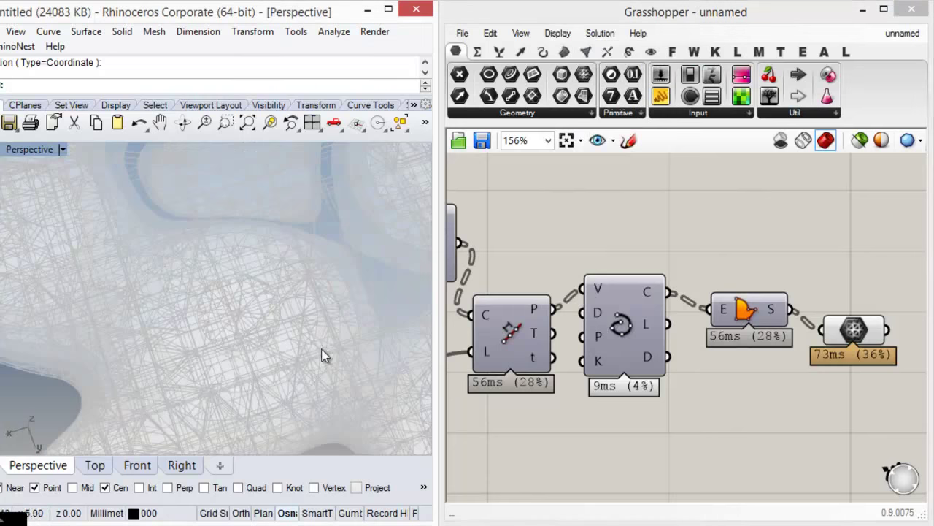
pyautogui.moveTo(282, 259); pyautogui.dragTo(302, 329, button='right')
pyautogui.scroll(2, 302, 329)
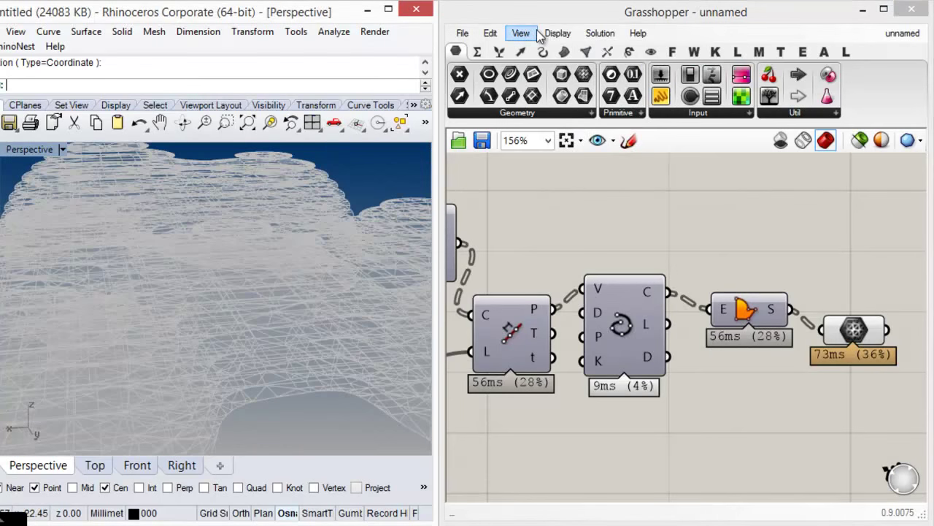
# Turn the mesh edges preview off again and view the whole shape from above.
pyautogui.click(552, 37)
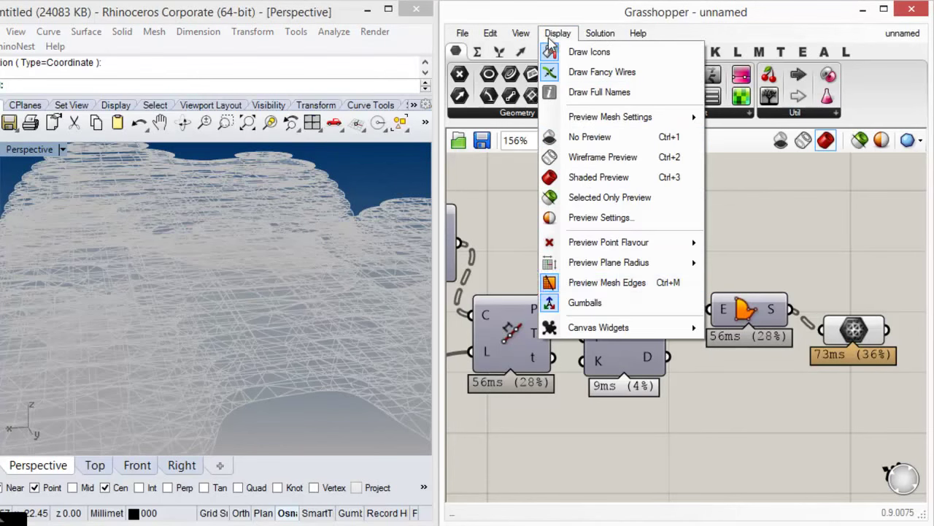
pyautogui.click(622, 287)
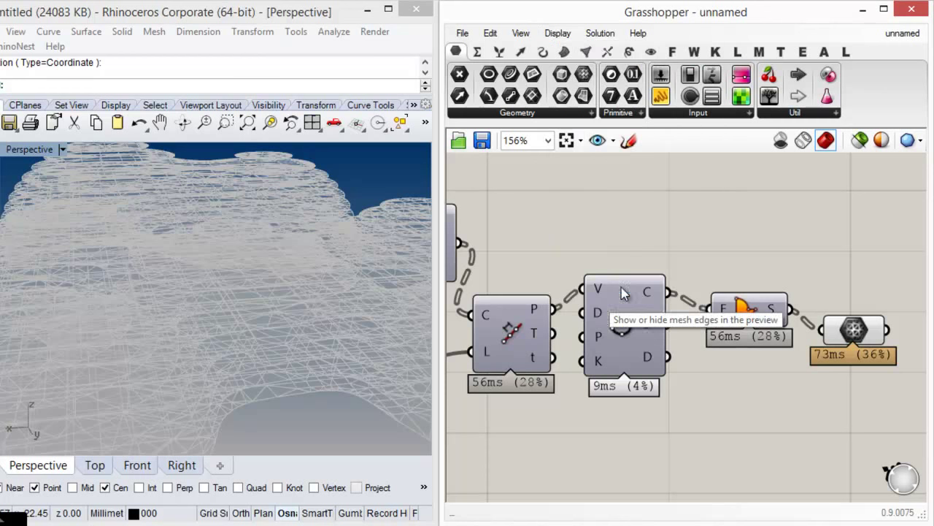
pyautogui.scroll(-8, 60, 253)
pyautogui.moveTo(335, 255); pyautogui.dragTo(264, 315, button='right')
# Lower the normal preview colour's alpha to 26 and shift the Mesh parameter slightly on the canvas.
pyautogui.click(906, 142)
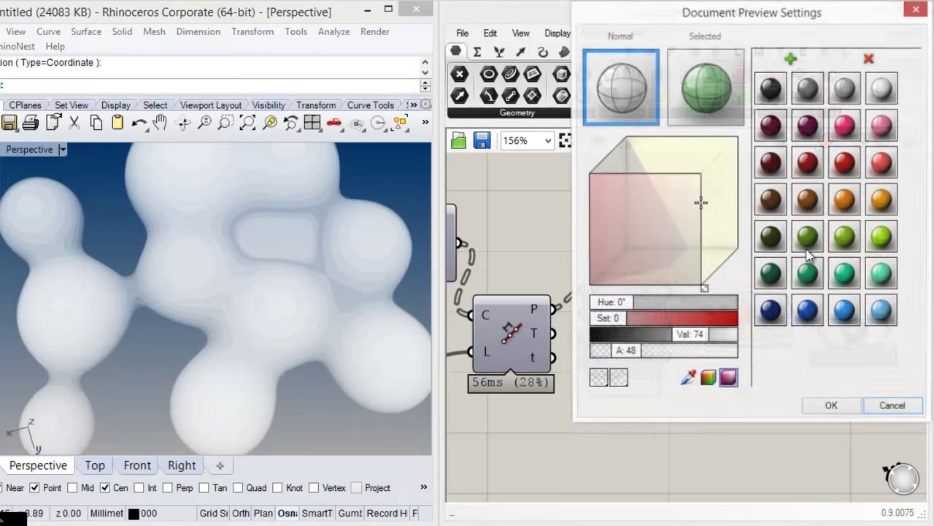
pyautogui.moveTo(634, 354)
pyautogui.mouseDown()
pyautogui.moveTo(603, 354)
pyautogui.moveTo(620, 360)
pyautogui.mouseUp()
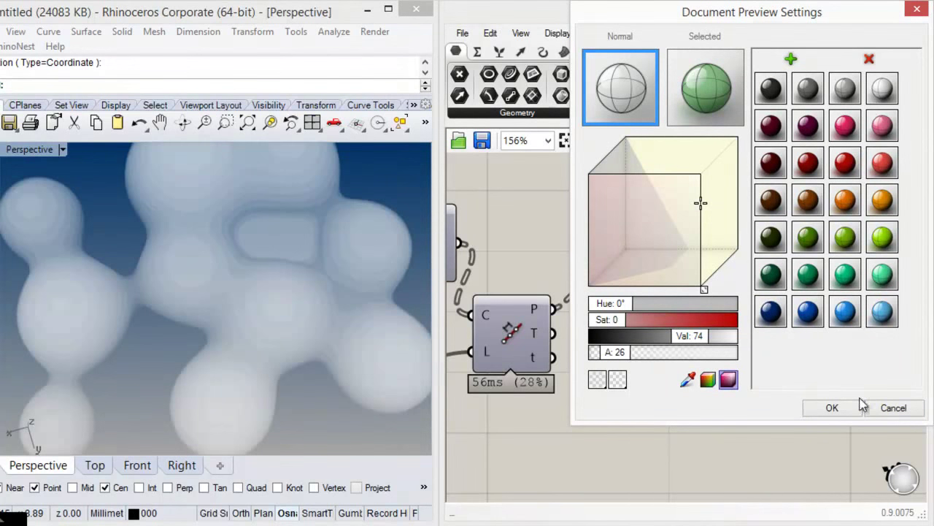
pyautogui.click(825, 407)
pyautogui.moveTo(844, 340); pyautogui.dragTo(857, 359)
pyautogui.click(848, 300)
pyautogui.moveTo(252, 327); pyautogui.dragTo(292, 247, button='right')
# Move the Mesh parameter out of the way and place an Extrude component after Boundary Surfaces.
pyautogui.moveTo(769, 337); pyautogui.dragTo(594, 316, button='right')
pyautogui.moveTo(674, 327); pyautogui.dragTo(775, 377)
pyautogui.click(772, 309)
pyautogui.click(565, 52)
pyautogui.click(629, 113)
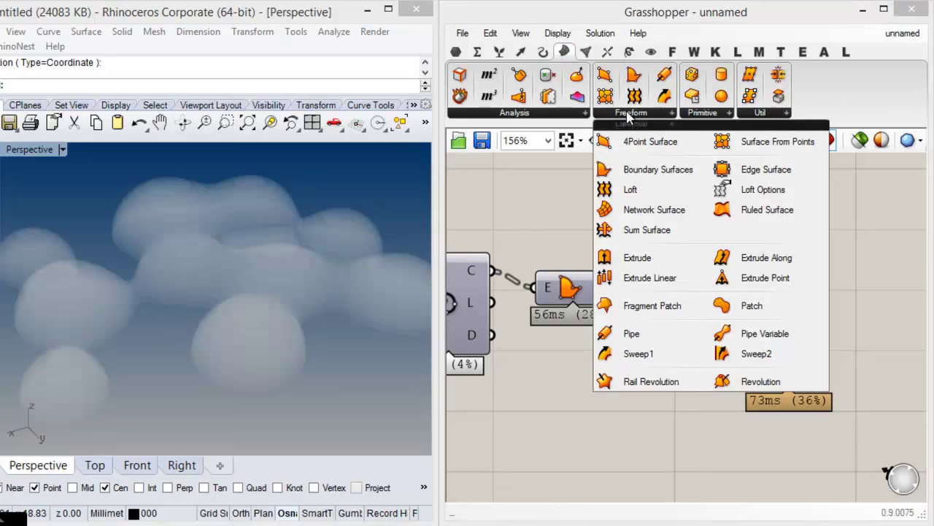
pyautogui.moveTo(626, 254); pyautogui.dragTo(824, 375)
pyautogui.click(712, 305)
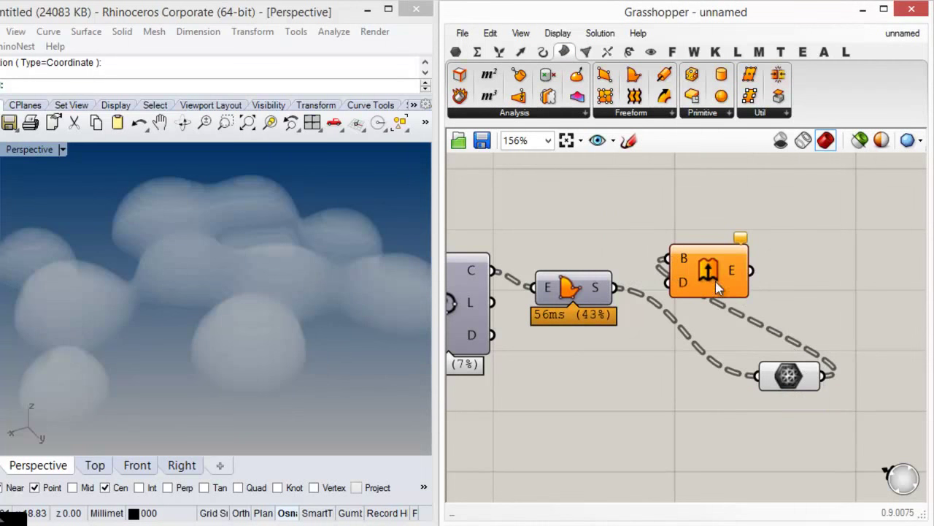
# Connect Boundary Surfaces' S output to Extrude's B input and arrange Extrude and Mesh with Extrude below the mesh wire.
pyautogui.moveTo(648, 270); pyautogui.dragTo(615, 290)
pyautogui.moveTo(716, 277); pyautogui.dragTo(701, 312)
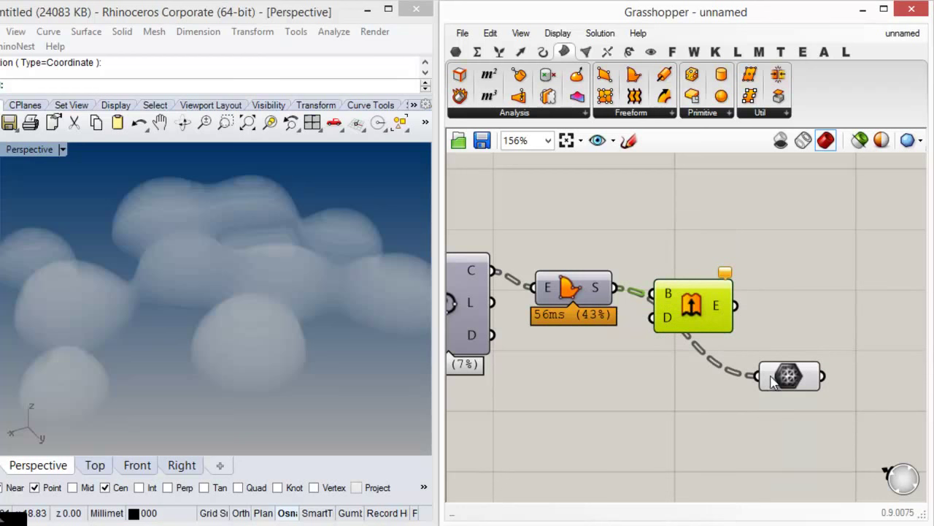
pyautogui.moveTo(799, 375); pyautogui.dragTo(846, 340)
pyautogui.moveTo(690, 317); pyautogui.dragTo(699, 378)
pyautogui.click(638, 238)
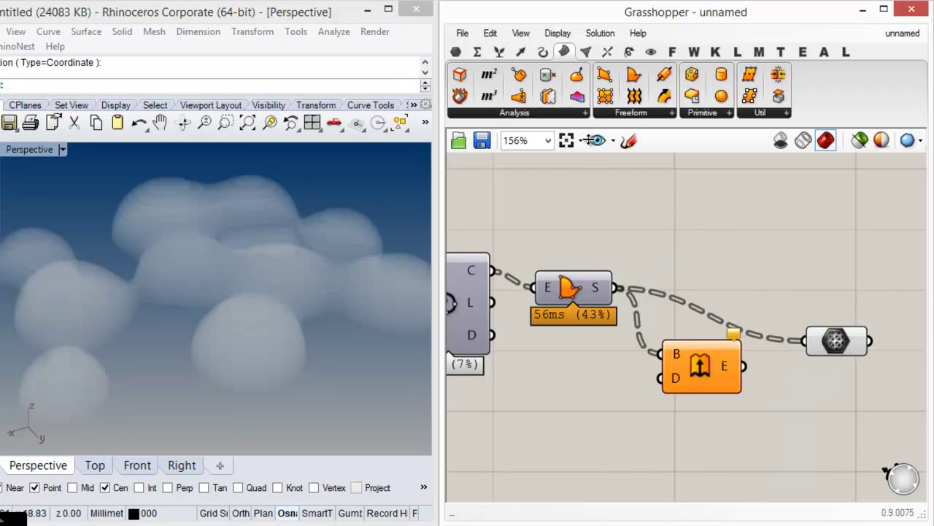
# Add a Unit Z vector and connect its V output to Extrude's D input.
pyautogui.click(521, 53)
pyautogui.click(759, 112)
pyautogui.click(781, 248)
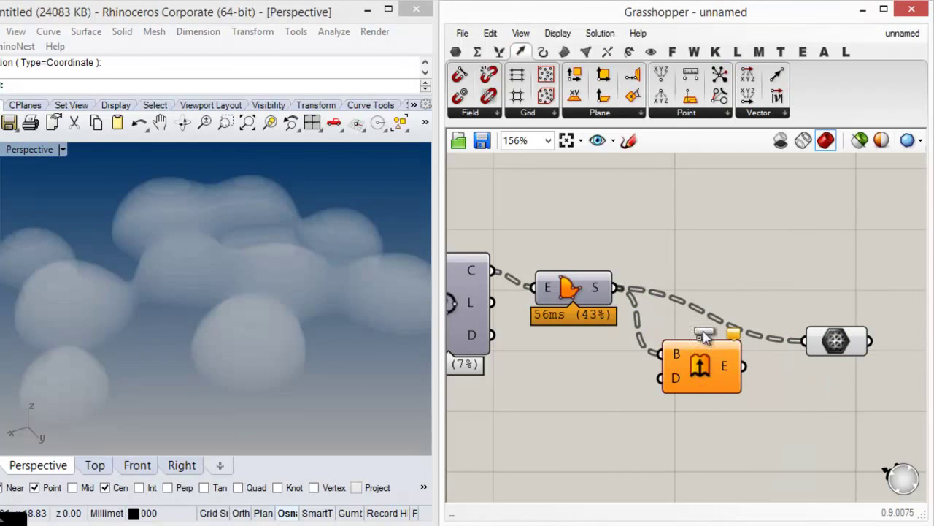
pyautogui.click(587, 429)
pyautogui.moveTo(632, 433); pyautogui.dragTo(667, 382, button='right')
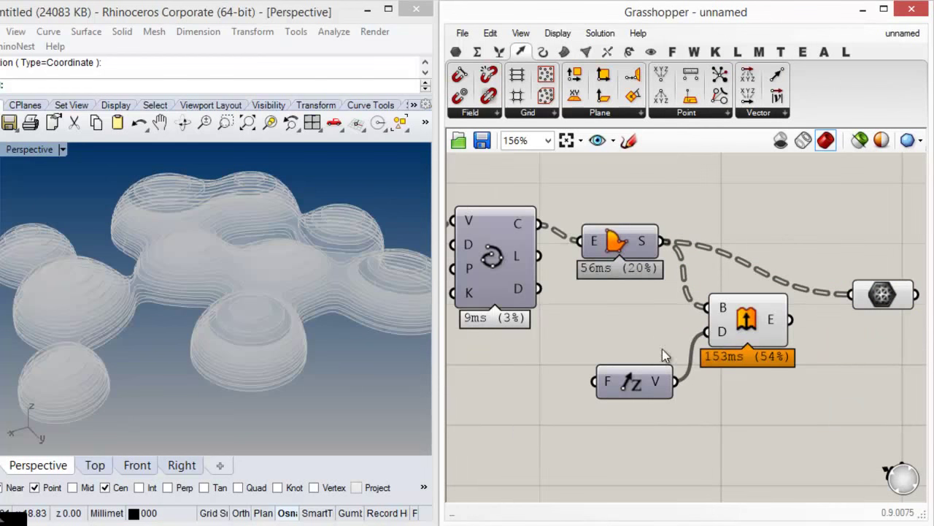
# Create a number slider with value 0.2 and connect it to Unit Z's F input.
pyautogui.doubleClick(506, 427)
pyautogui.write('0')
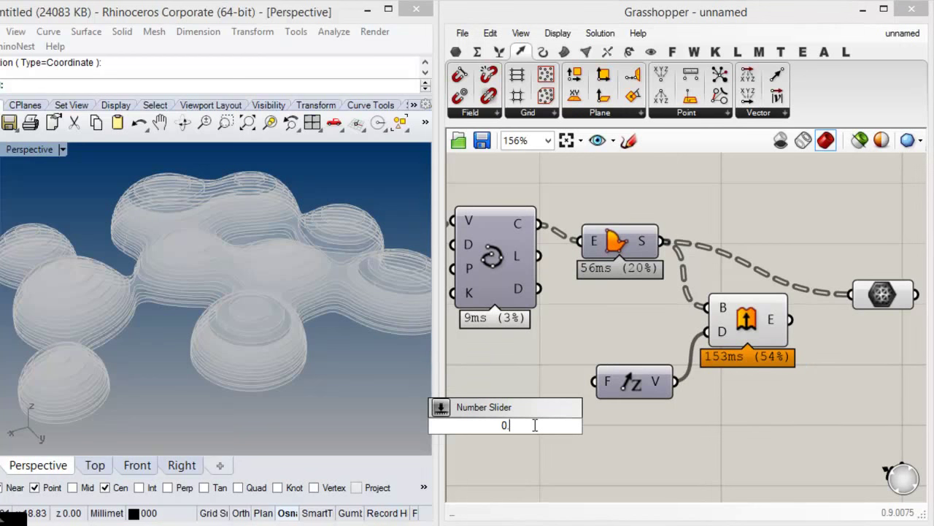
pyautogui.write('.2.2')
pyautogui.press('Return')
pyautogui.moveTo(610, 433); pyautogui.dragTo(606, 427)
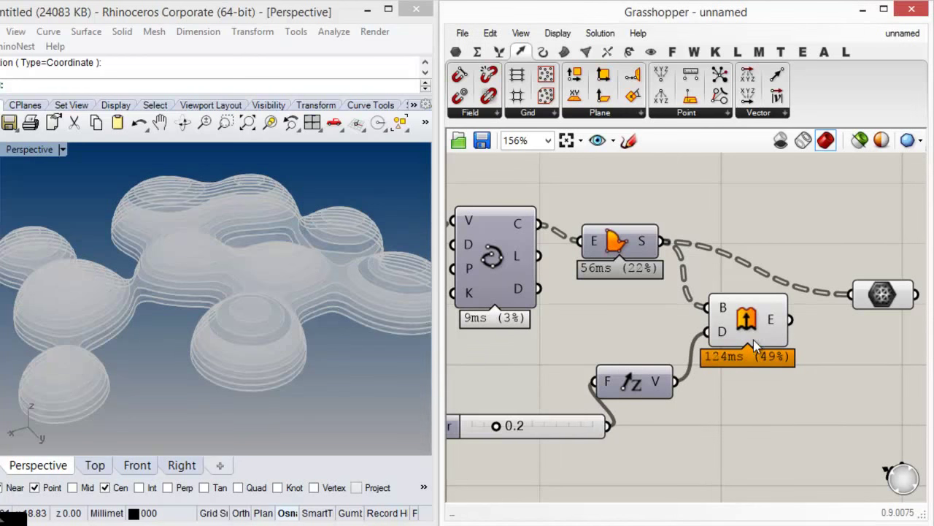
# Hide Extrude's preview and feed its E output into the Mesh parameter in place of the boundary surfaces.
pyautogui.click(786, 336)
pyautogui.click(786, 384)
pyautogui.moveTo(321, 358); pyautogui.dragTo(310, 332, button='right')
pyautogui.moveTo(791, 318)
pyautogui.mouseDown()
pyautogui.moveTo(843, 306)
pyautogui.moveTo(851, 294)
pyautogui.mouseUp()
pyautogui.moveTo(752, 330); pyautogui.dragTo(765, 294)
pyautogui.click(776, 343)
pyautogui.moveTo(225, 248); pyautogui.dragTo(290, 338, button='right')
pyautogui.scroll(4, 280, 315)
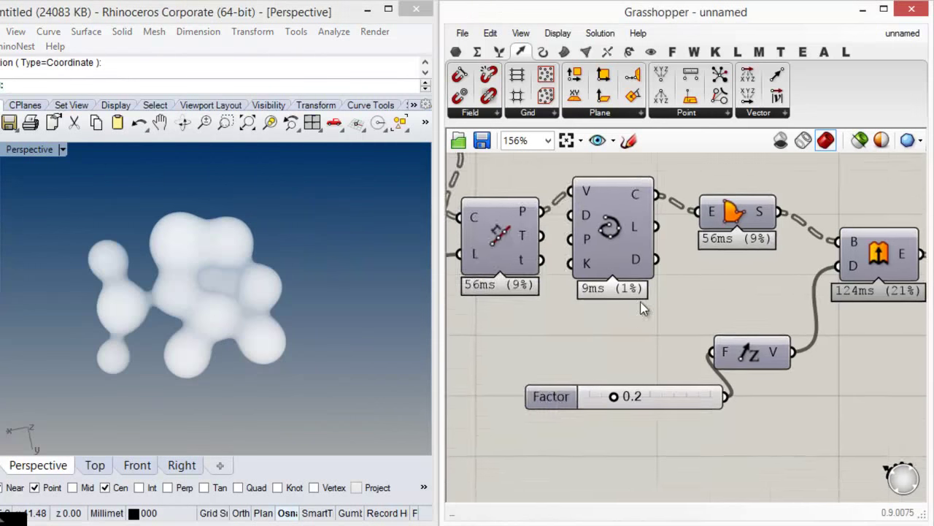
# In the Gene Pool, set gene 2 to 30.99, gene 3 to 26.30 and gene 5 to 30.33.
pyautogui.scroll(-4, 647, 304)
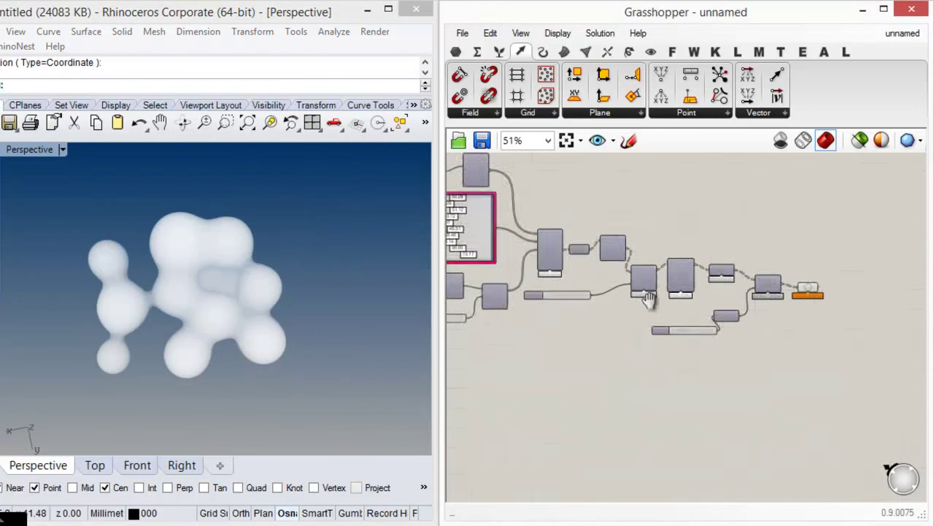
pyautogui.scroll(3, 605, 216)
pyautogui.scroll(3, 604, 216)
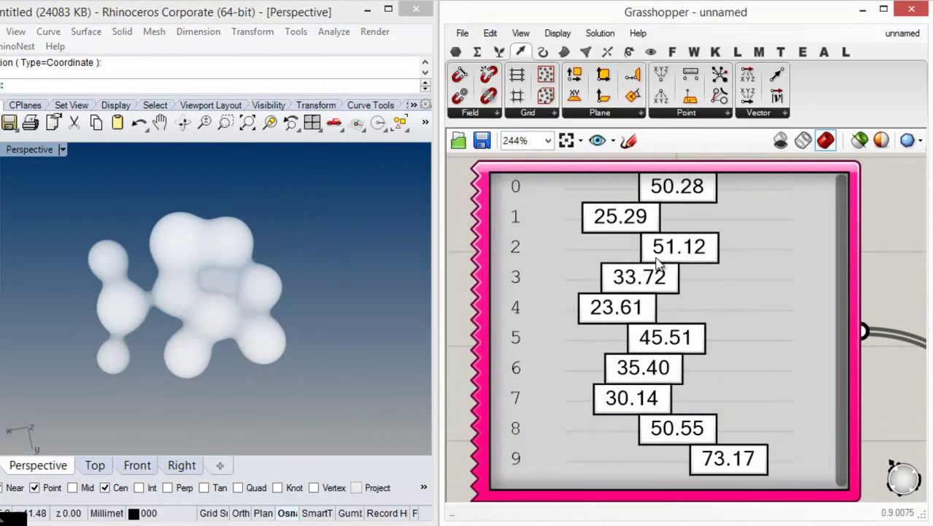
pyautogui.moveTo(631, 257)
pyautogui.mouseDown()
pyautogui.moveTo(617, 250)
pyautogui.moveTo(647, 257)
pyautogui.mouseUp()
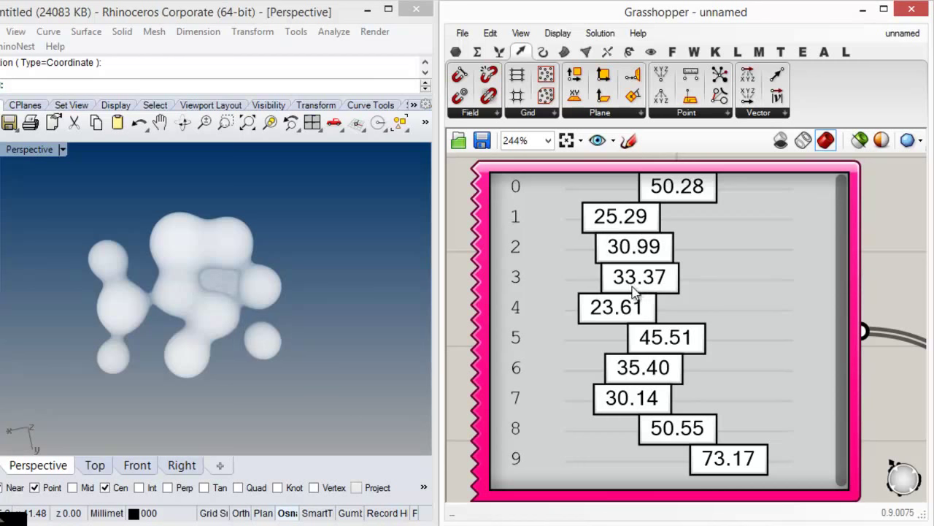
pyautogui.moveTo(633, 292); pyautogui.dragTo(644, 295)
pyautogui.moveTo(645, 349); pyautogui.dragTo(635, 294)
# Randomize the Gene Pool values by 100% and view the regenerated metaballs.
pyautogui.scroll(-3, 730, 322)
pyautogui.moveTo(730, 322); pyautogui.dragTo(467, 284, button='right')
pyautogui.scroll(-4, 467, 283)
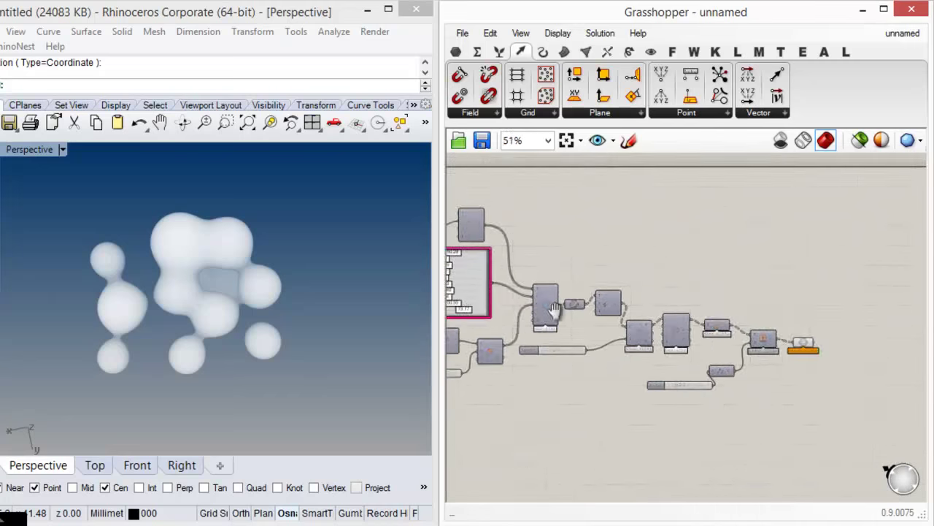
pyautogui.scroll(3, 688, 344)
pyautogui.moveTo(832, 337); pyautogui.dragTo(744, 339, button='right')
pyautogui.scroll(-3, 722, 332)
pyautogui.scroll(1, 695, 325)
pyautogui.scroll(5, 693, 325)
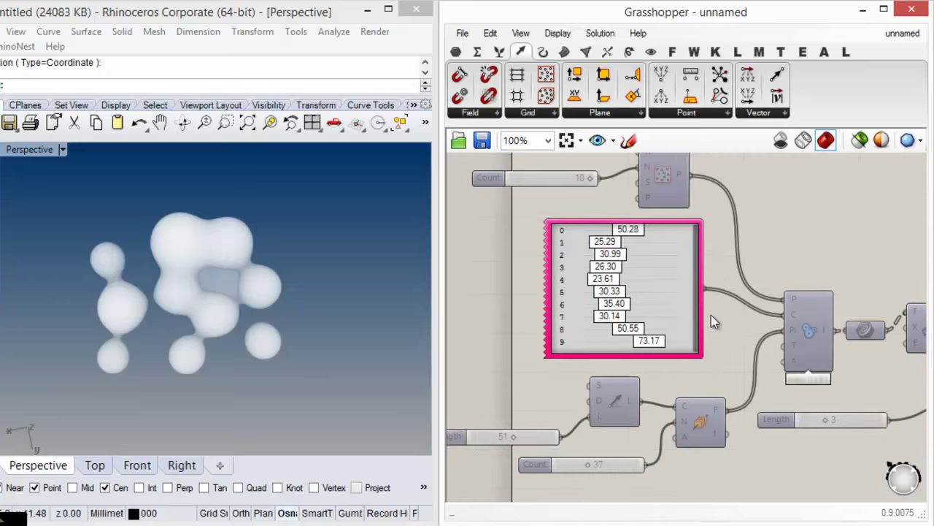
pyautogui.rightClick(609, 279)
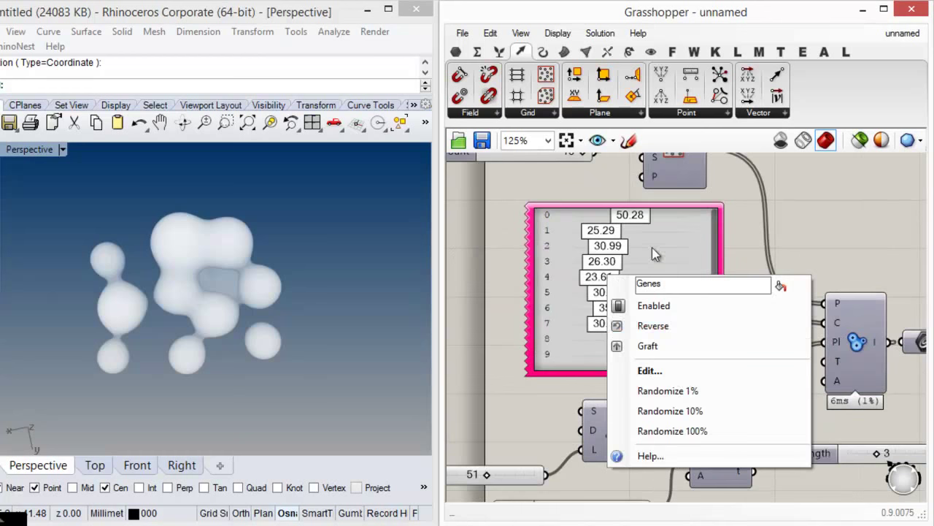
pyautogui.click(690, 434)
pyautogui.scroll(6, 265, 244)
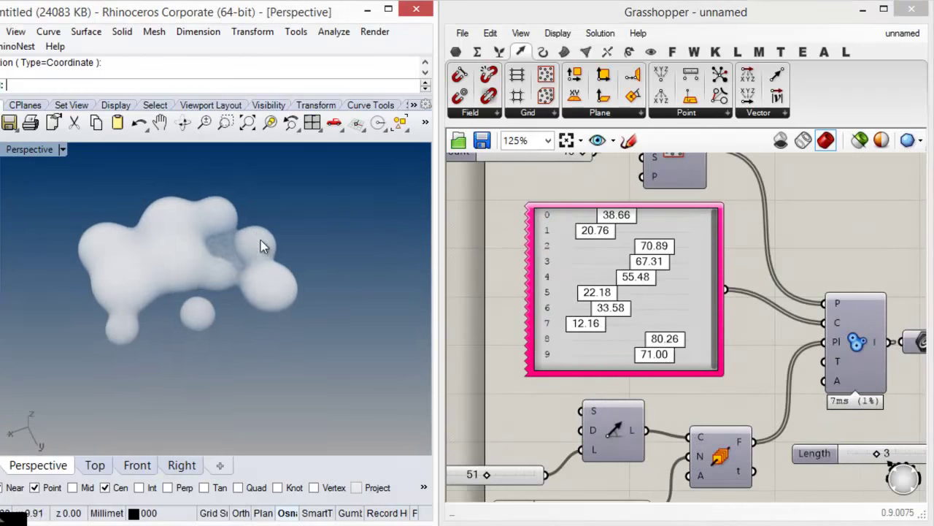
# Randomize the Gene Pool by 100% once more and orbit around the new metaball shape.
pyautogui.rightClick(575, 291)
pyautogui.click(612, 439)
pyautogui.moveTo(269, 238); pyautogui.dragTo(212, 273, button='right')
pyautogui.scroll(-5, 213, 274)
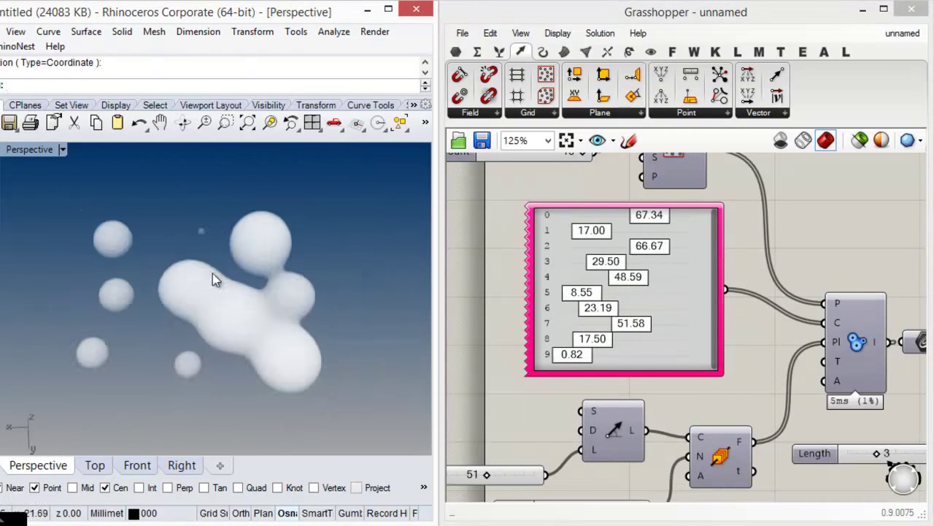
pyautogui.scroll(8, 248, 332)
pyautogui.moveTo(252, 337); pyautogui.dragTo(303, 239, button='right')
pyautogui.scroll(-5, 302, 240)
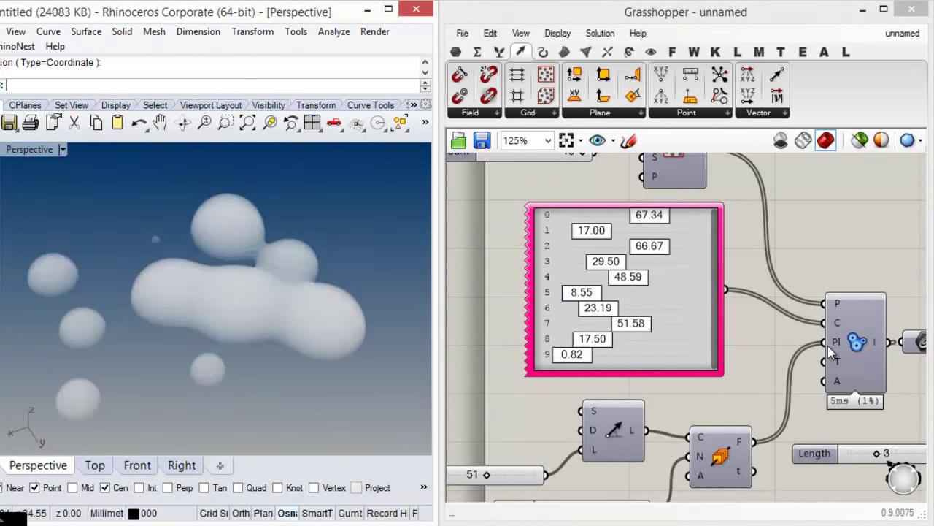
# Examine the extruded layers up close from several angles and locate the Factor slider in the definition.
pyautogui.scroll(-4, 827, 345)
pyautogui.moveTo(286, 349); pyautogui.dragTo(213, 317, button='right')
pyautogui.scroll(8, 212, 316)
pyautogui.moveTo(260, 365); pyautogui.dragTo(177, 341, button='right')
pyautogui.moveTo(215, 298); pyautogui.dragTo(272, 220, button='right')
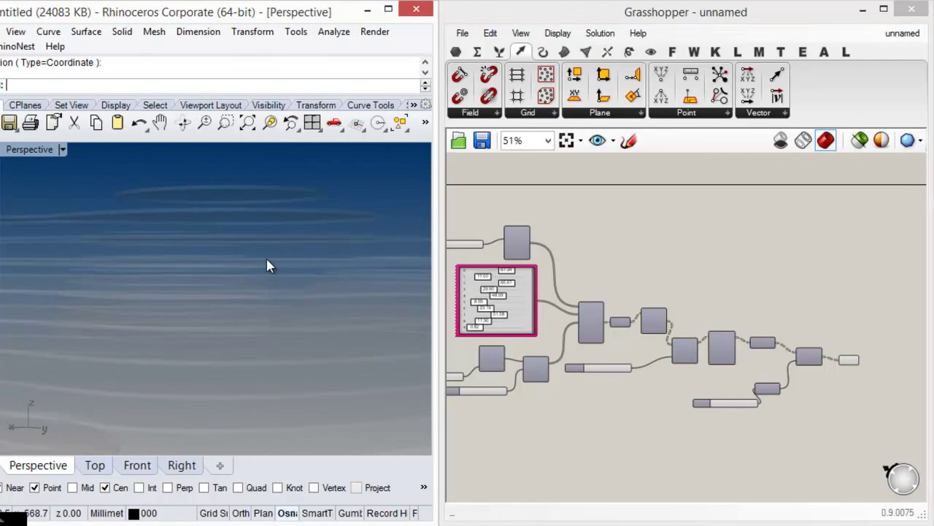
pyautogui.moveTo(242, 273); pyautogui.dragTo(143, 343, button='right')
pyautogui.moveTo(289, 235); pyautogui.dragTo(229, 246, button='right')
pyautogui.scroll(5, 755, 383)
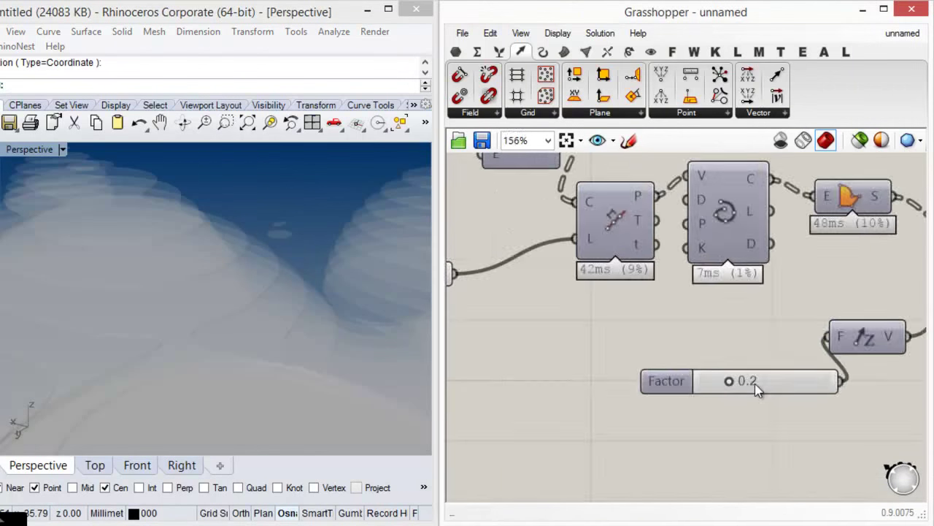
# Set the extrusion Factor slider to 1.0 and inspect the thickened metaball layers from several angles.
pyautogui.scroll(2, 755, 383)
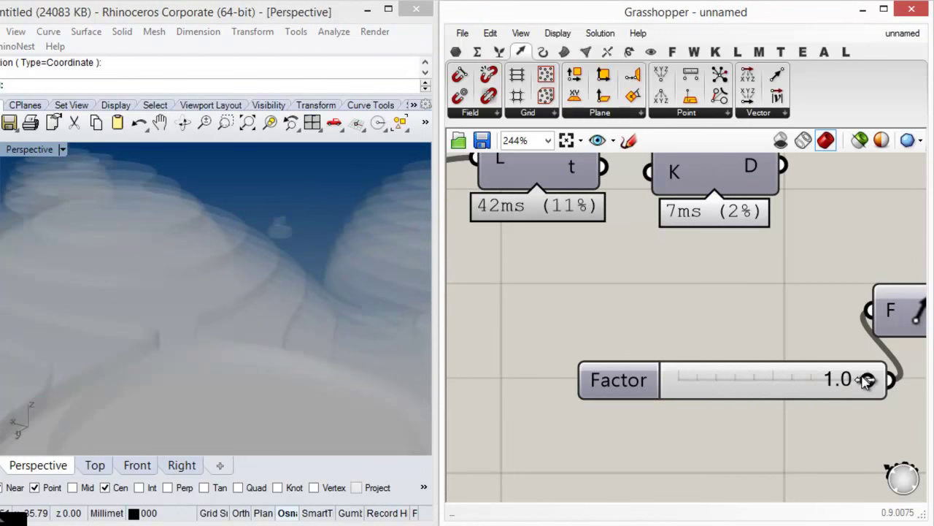
pyautogui.moveTo(162, 323); pyautogui.dragTo(180, 265, button='right')
pyautogui.scroll(-6, 228, 290)
pyautogui.scroll(5, 243, 334)
pyautogui.moveTo(259, 216); pyautogui.dragTo(202, 288, button='right')
pyautogui.scroll(-5, 299, 269)
pyautogui.scroll(3, 348, 305)
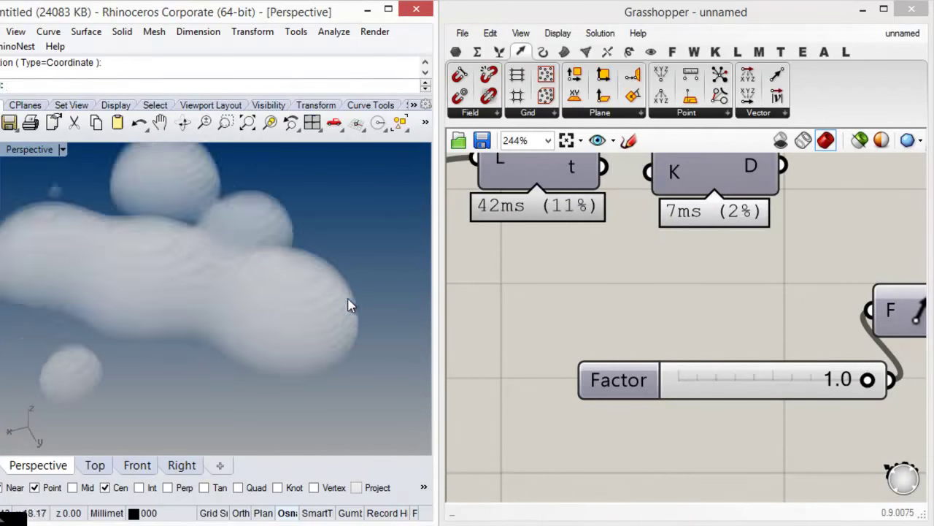
pyautogui.scroll(5, 348, 305)
pyautogui.scroll(-8, 273, 200)
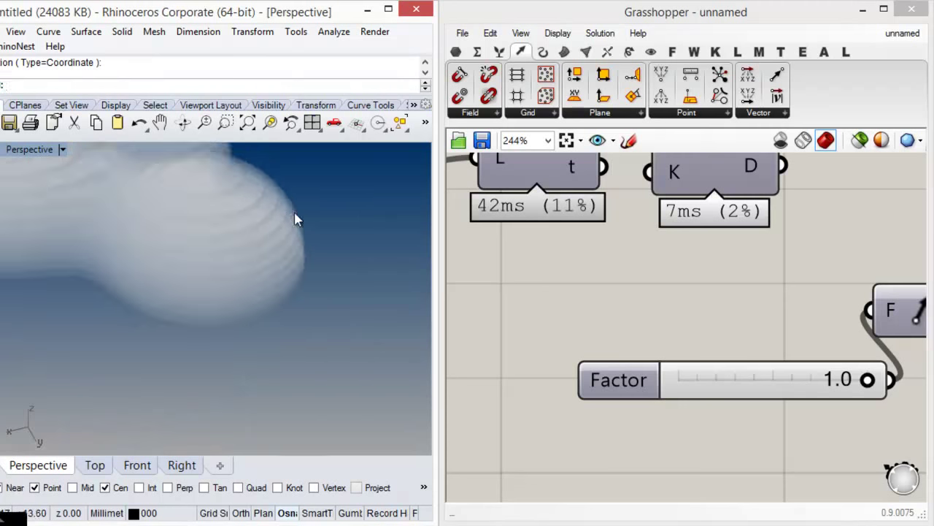
pyautogui.keyDown('shift'); pyautogui.moveTo(139, 230); pyautogui.dragTo(167, 314, button='right'); pyautogui.keyUp('shift')
pyautogui.moveTo(149, 282); pyautogui.dragTo(306, 279, button='right')
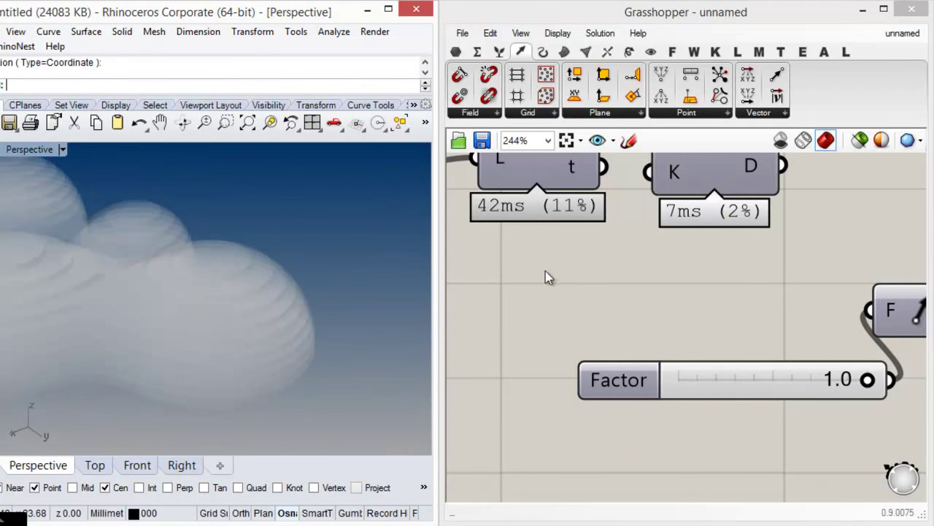
# Review the extrusion part of the definition and examine the whole metaball cluster and its layer surfaces in perspective.
pyautogui.scroll(-6, 575, 306)
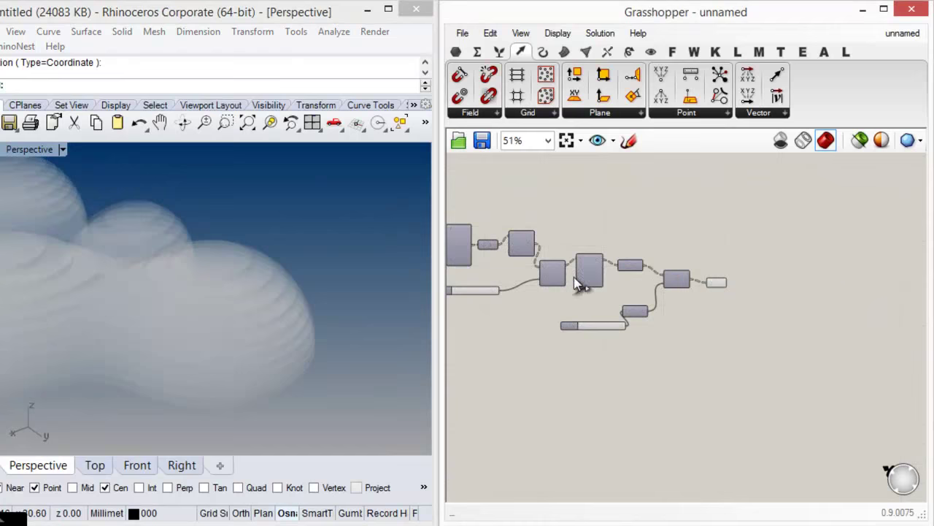
pyautogui.scroll(4, 579, 285)
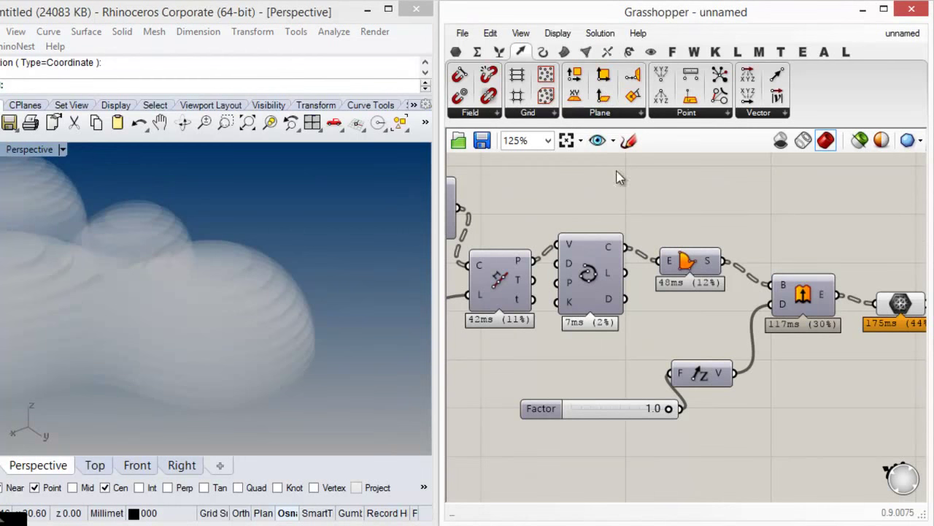
pyautogui.moveTo(263, 287); pyautogui.dragTo(119, 303, button='right')
pyautogui.scroll(-6, 122, 292)
pyautogui.scroll(6, 127, 241)
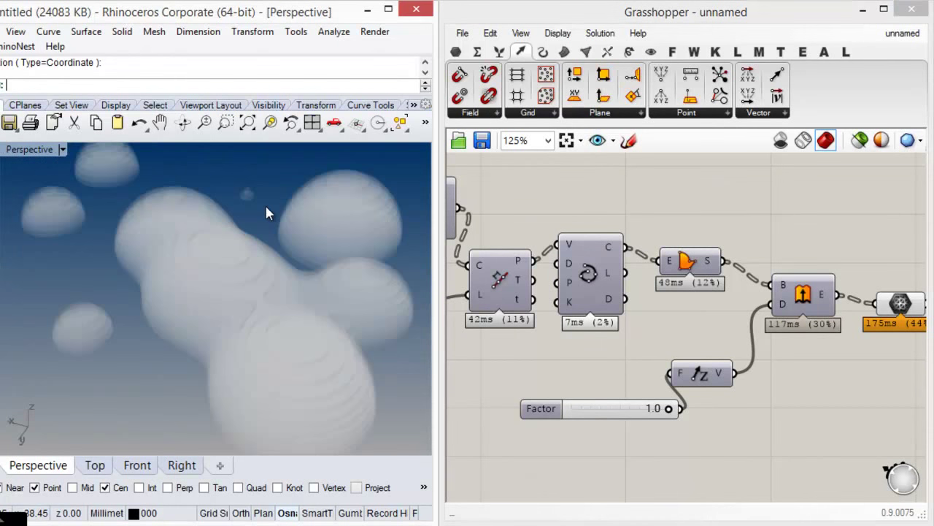
pyautogui.scroll(2, 259, 201)
pyautogui.scroll(5, 247, 180)
pyautogui.moveTo(252, 182); pyautogui.dragTo(250, 202, button='right')
pyautogui.scroll(-7, 250, 202)
pyautogui.scroll(3, 239, 219)
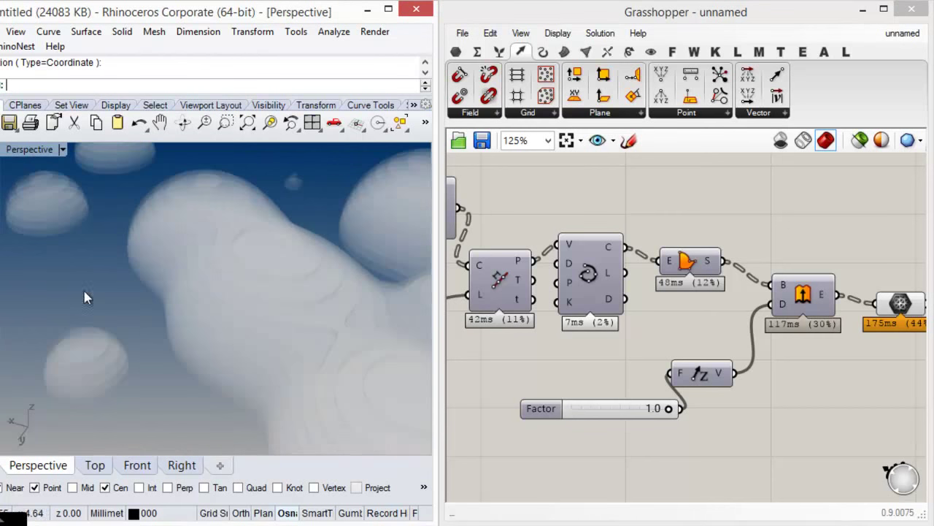